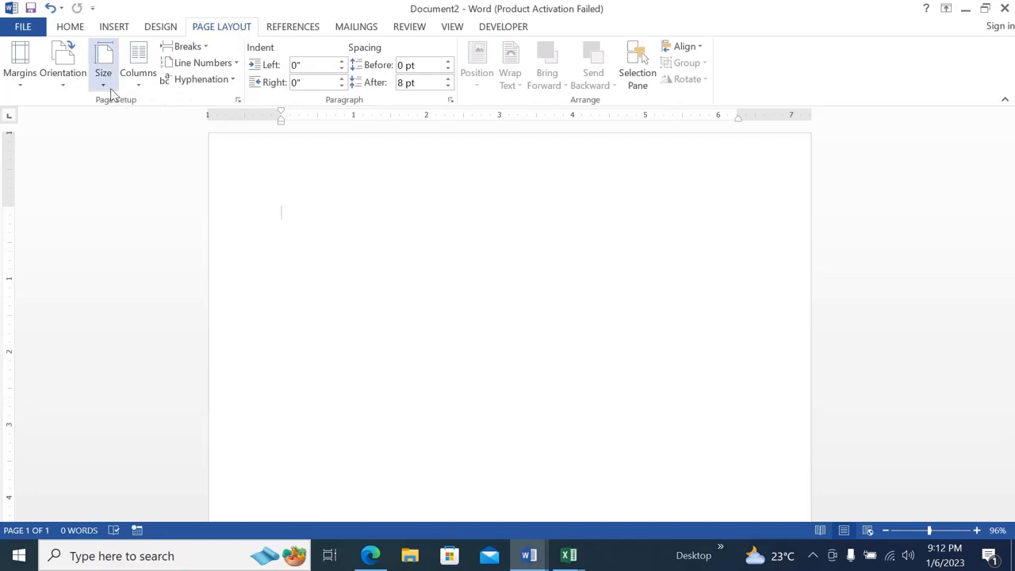
Set the document's paper size to A4 (8.27" x 11.69").
click(104, 87)
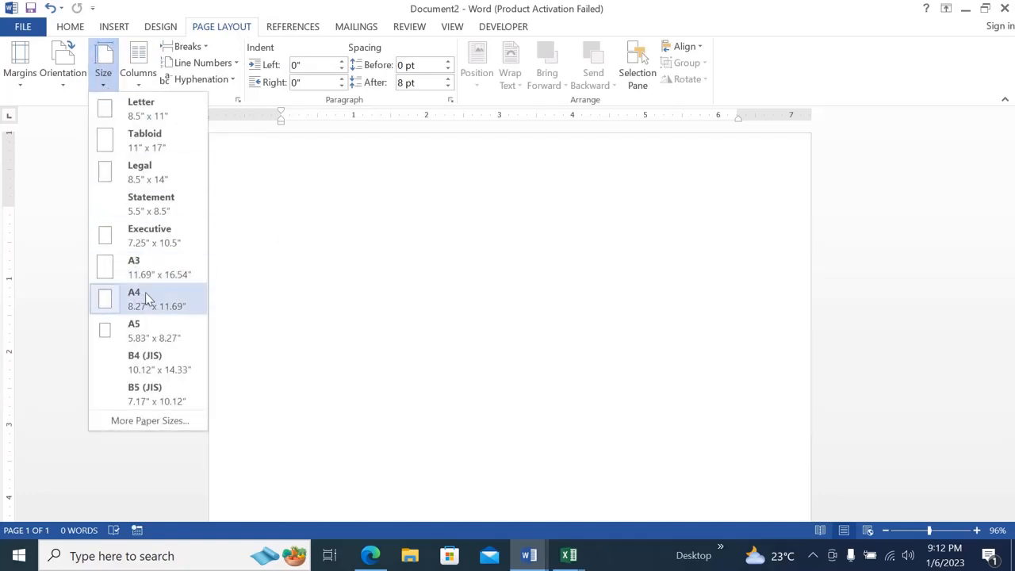
click(146, 297)
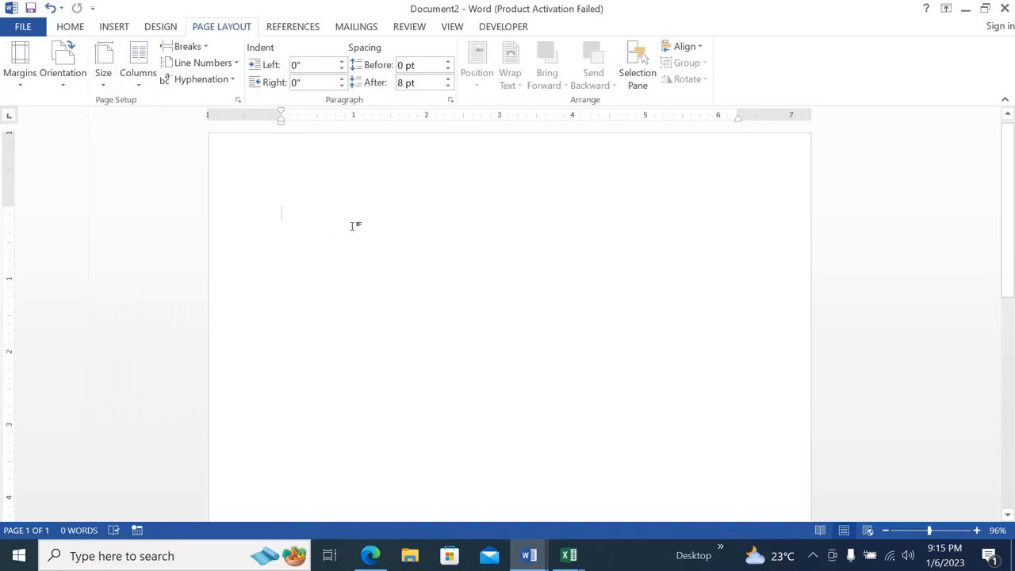
Draw a rectangle about 1.74" high and 8.27" wide across the full width of the page near its upper edge.
click(113, 27)
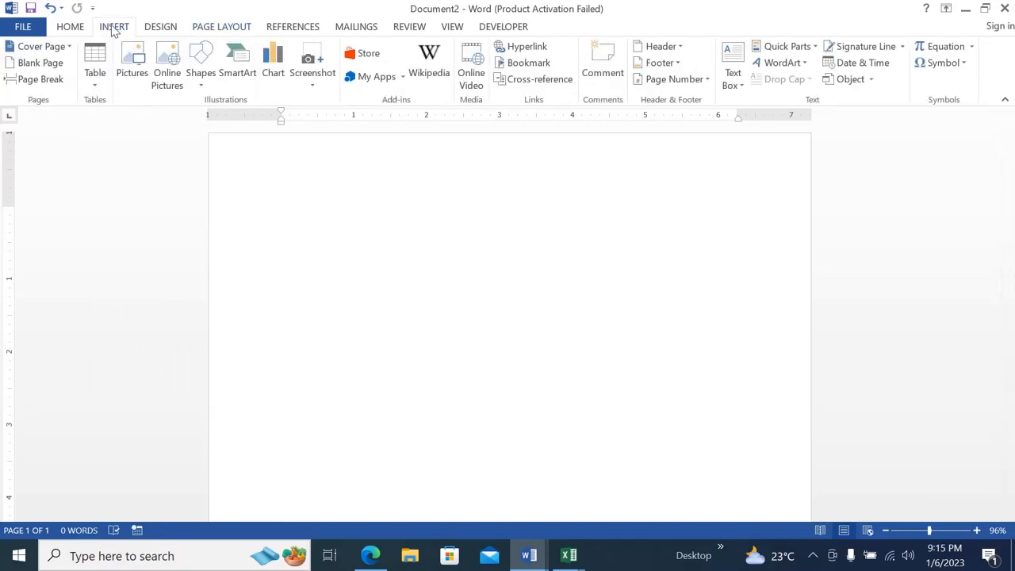
click(200, 80)
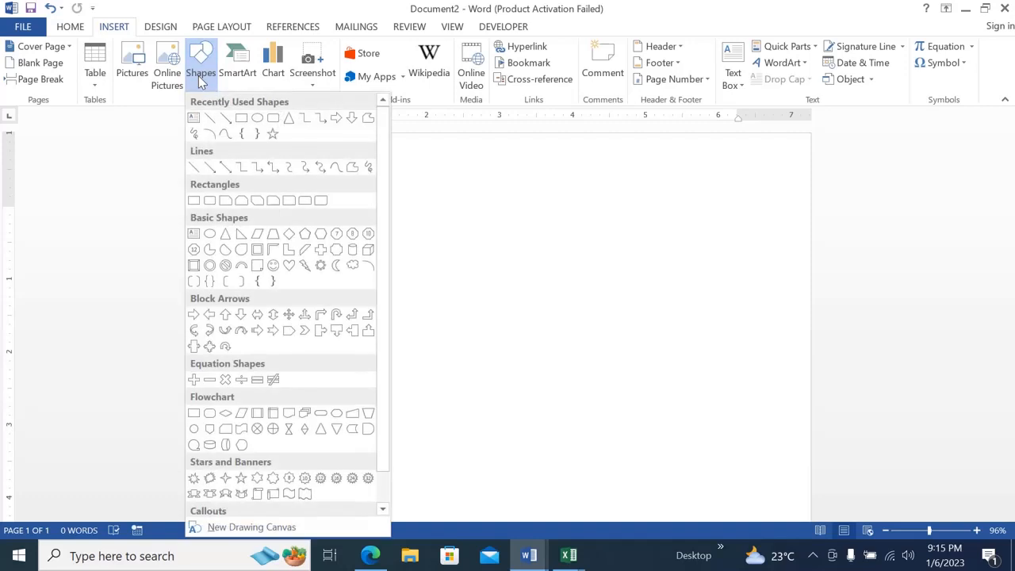
click(242, 119)
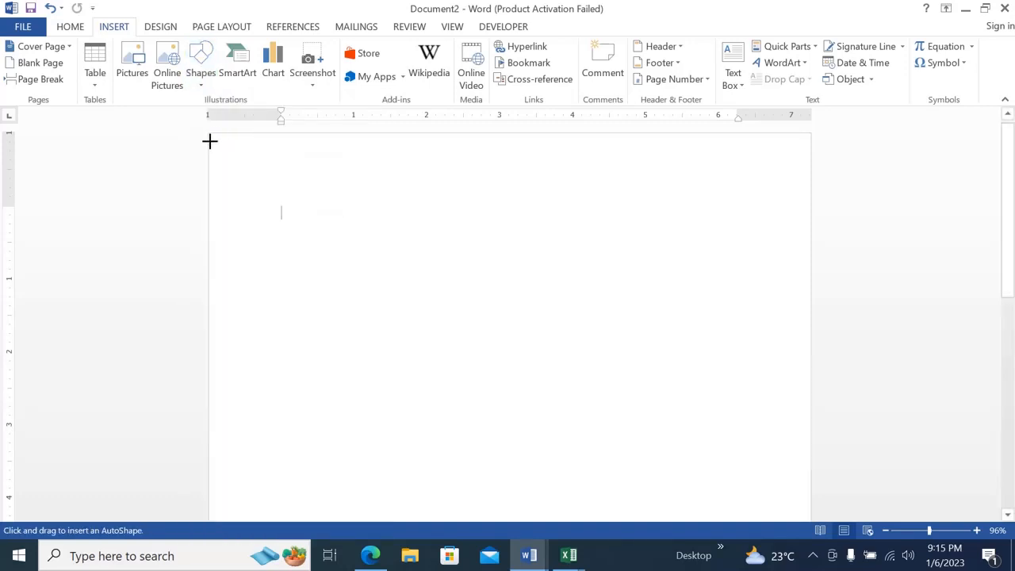
mouse_move(209, 141)
mouse_down()
mouse_move(580, 296)
mouse_move(859, 261)
mouse_up()
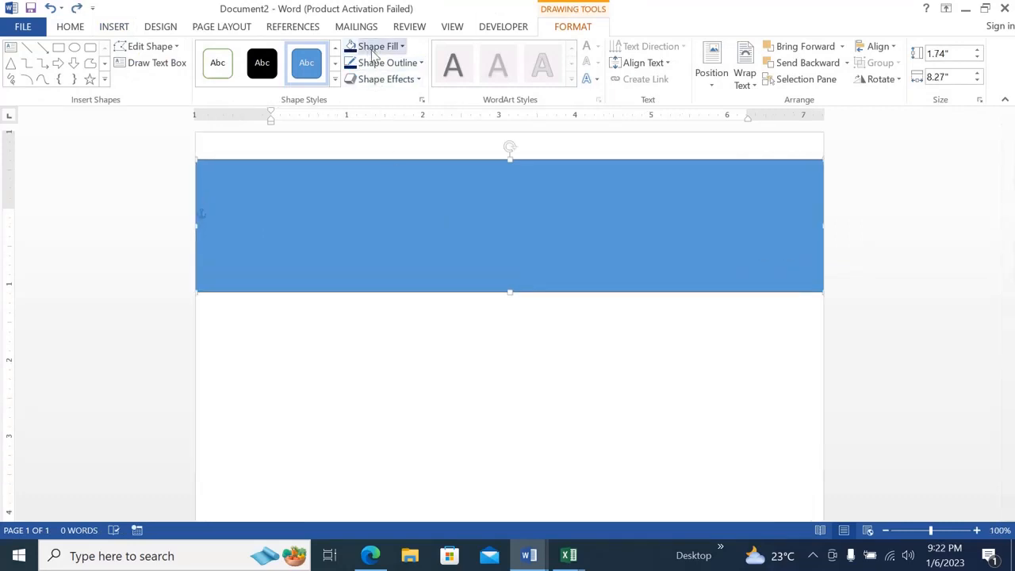
Fill the rectangle with the standard Dark Blue color and remove its outline.
click(390, 50)
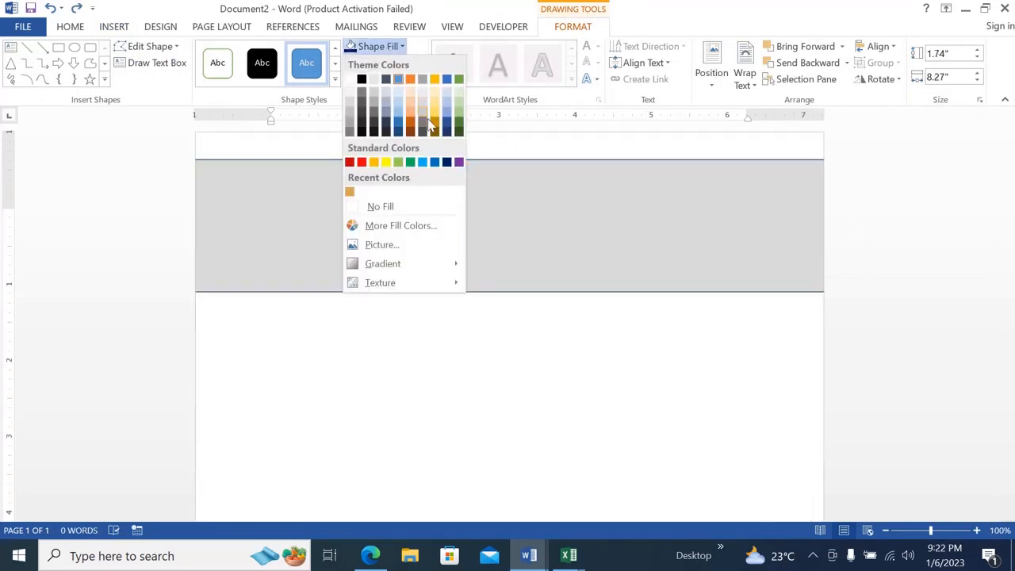
click(448, 163)
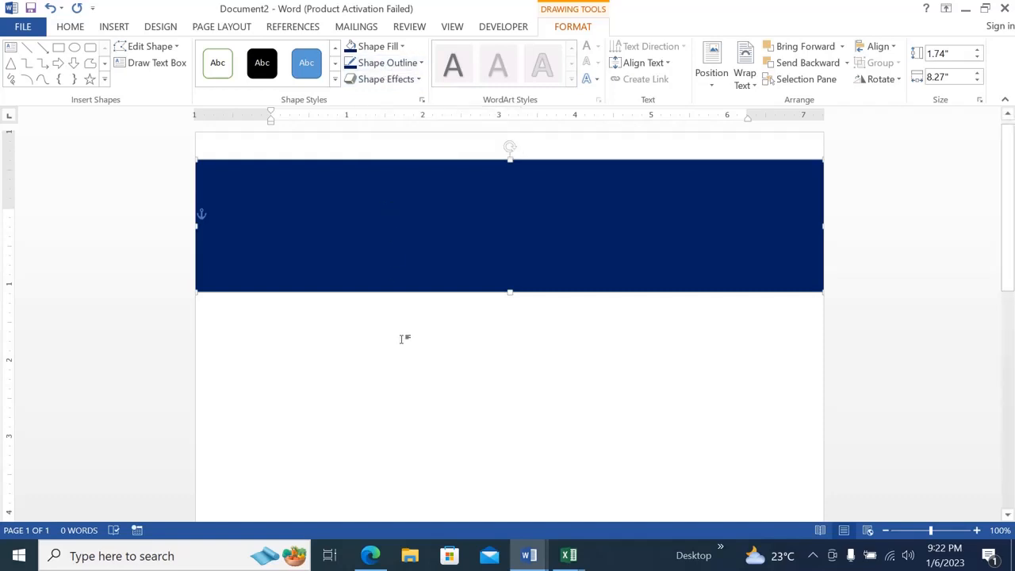
ctrl+scroll(401, 338, up, 5)
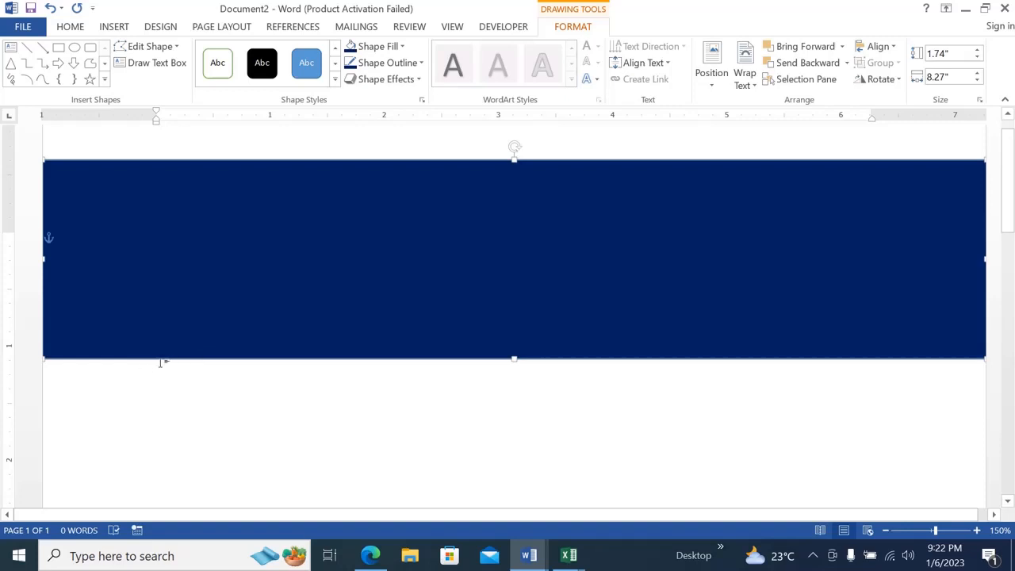
click(409, 67)
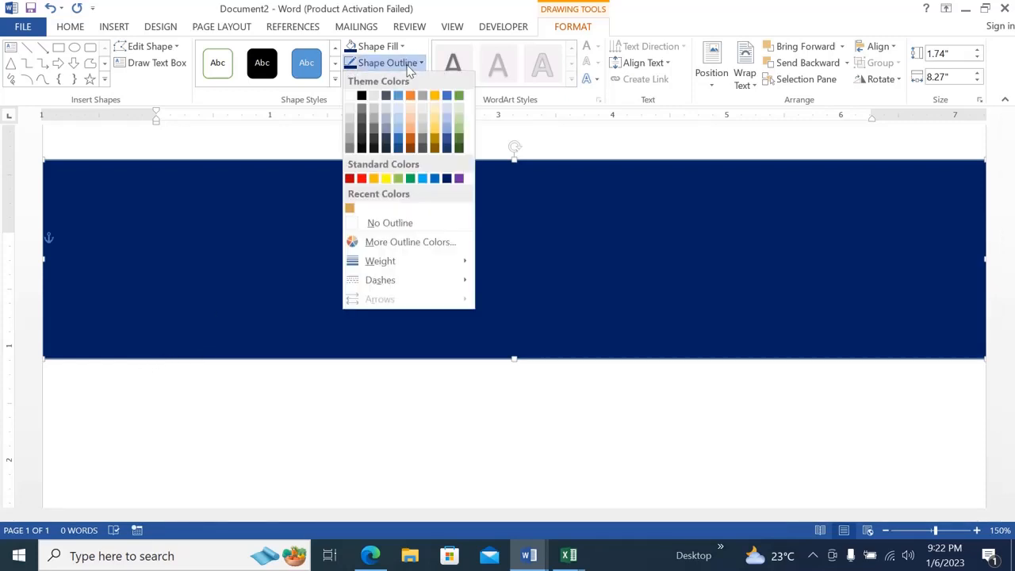
click(383, 229)
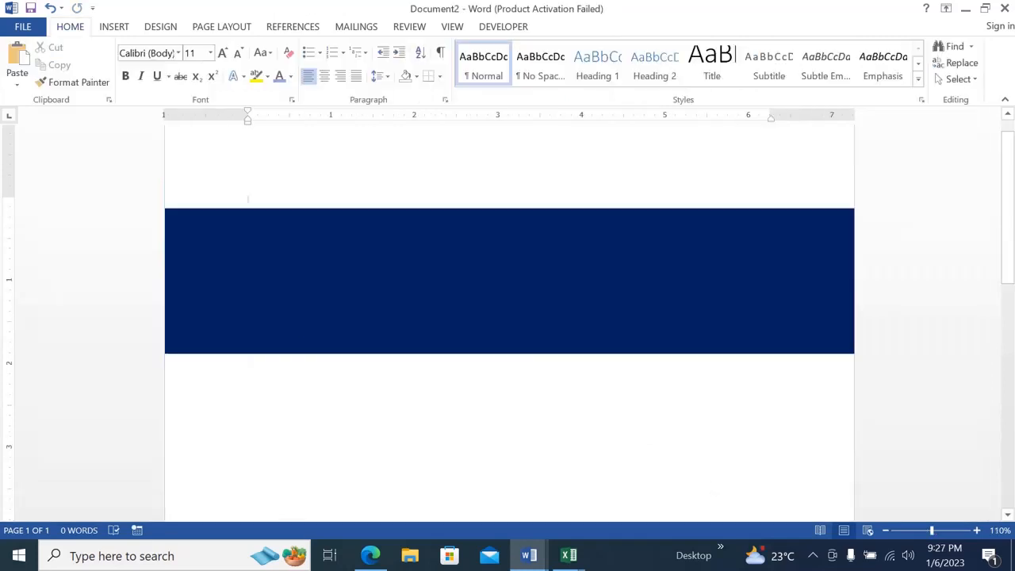
Move the dark blue rectangle slightly down the page and raise its lower-right corner point to about 0.5" below its upper edge.
ctrl+scroll(683, 473, down, 3)
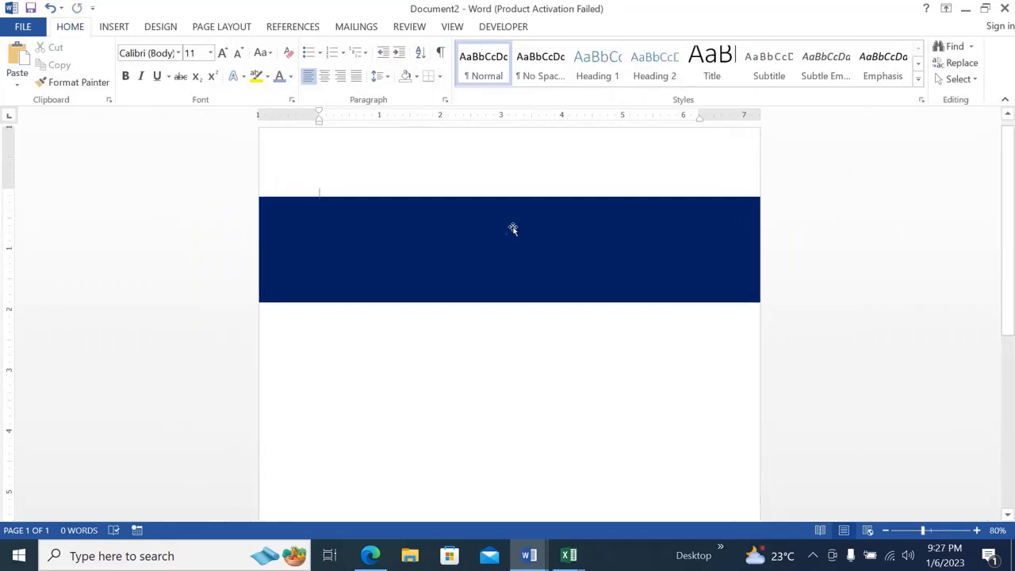
mouse_move(514, 244)
mouse_down()
mouse_move(510, 253)
mouse_move(499, 247)
mouse_move(514, 240)
mouse_move(506, 252)
mouse_up()
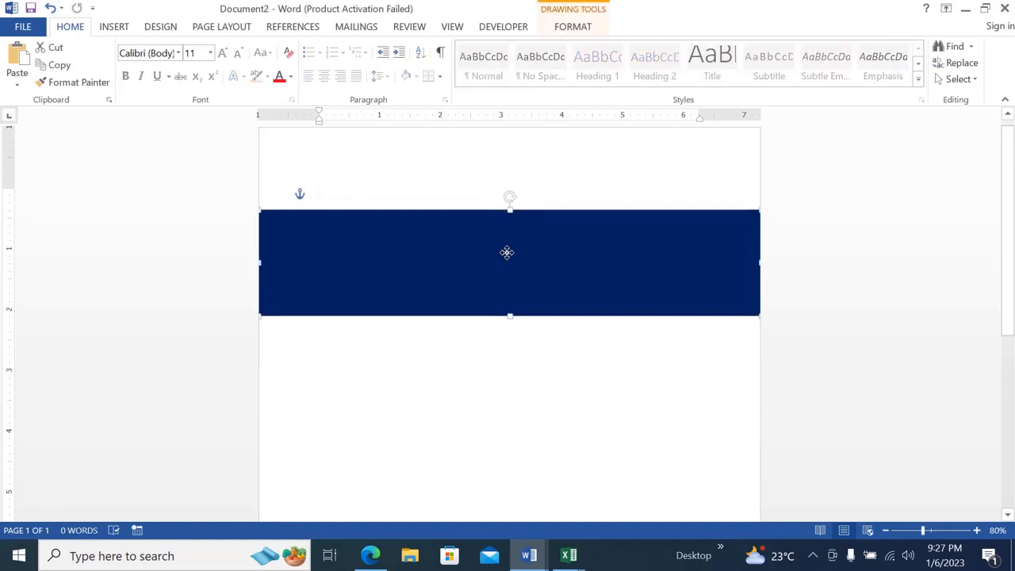
click(569, 29)
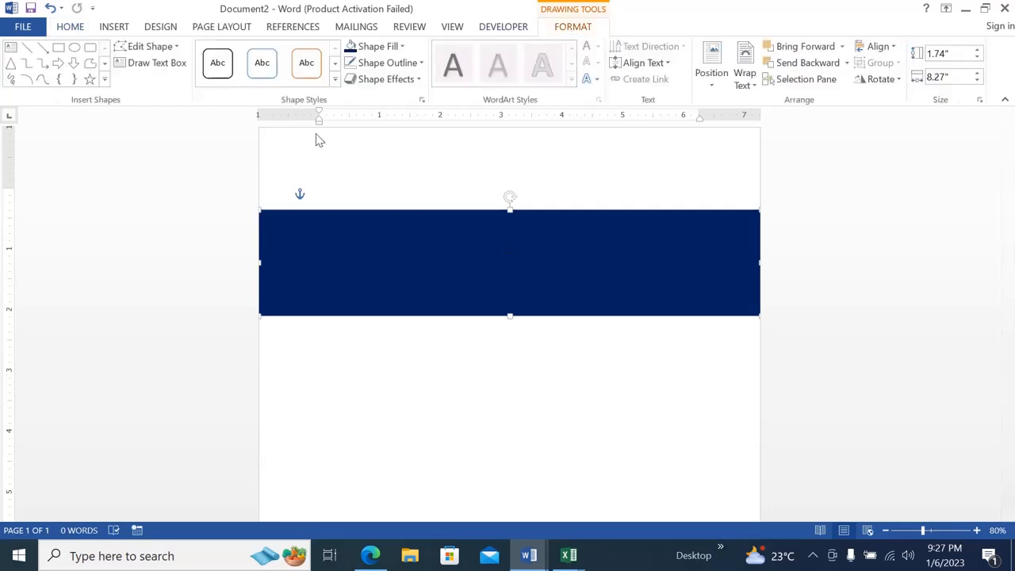
click(176, 49)
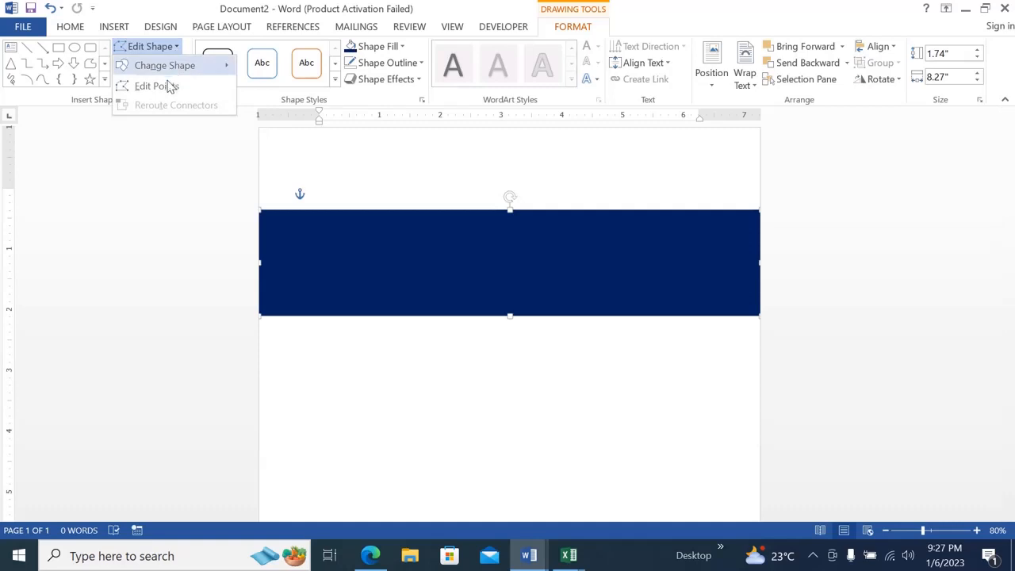
click(159, 85)
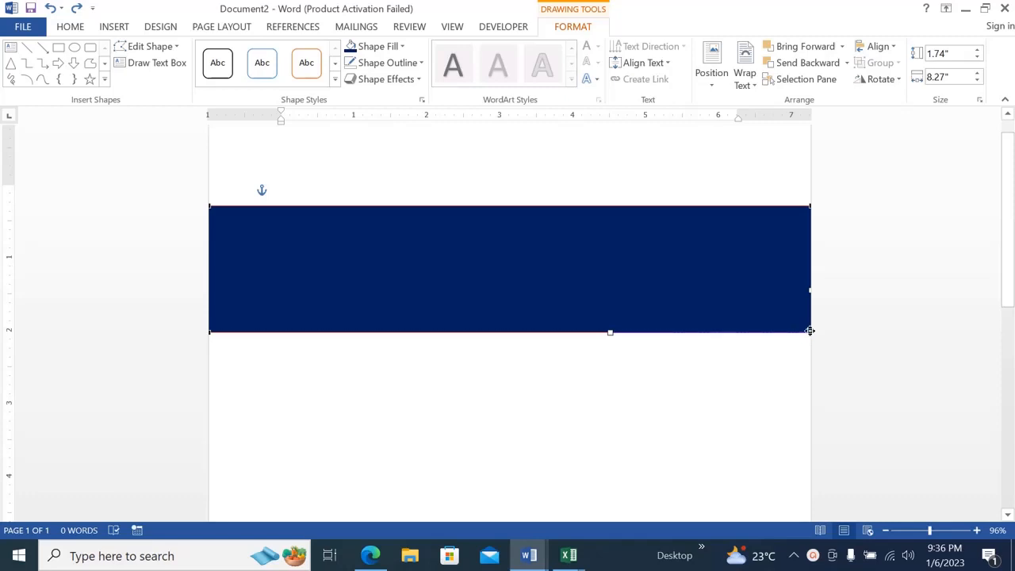
drag(810, 331, 810, 242)
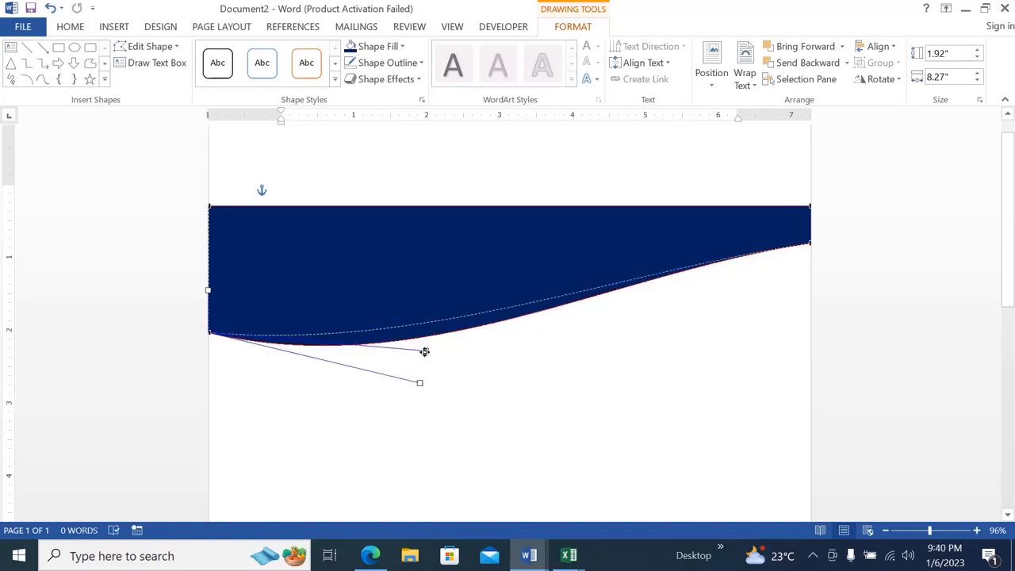
Bend the shape's lower edge into an S-shaped wave, curving it downward at the left and upward at the right.
drag(423, 351, 434, 402)
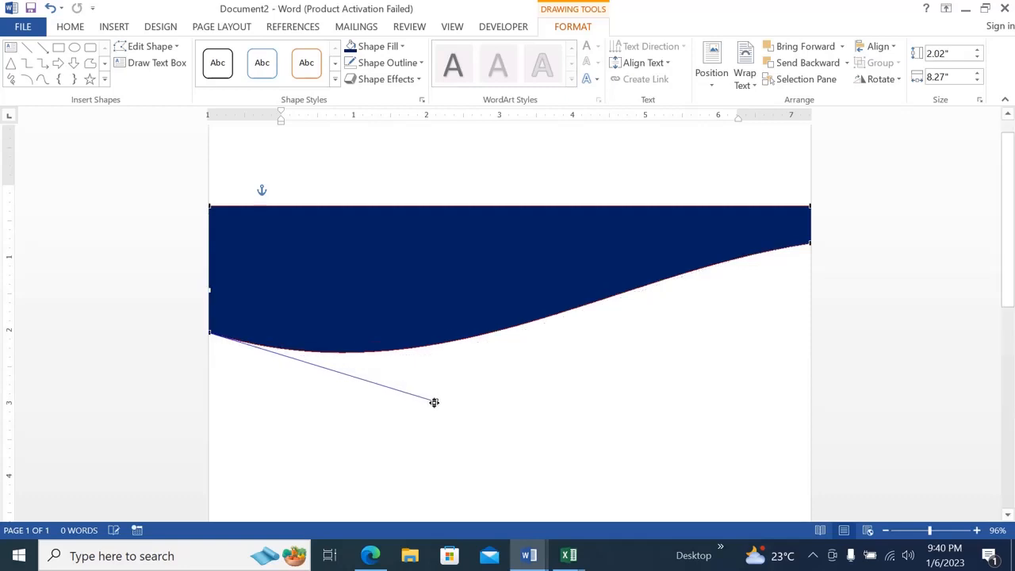
click(808, 243)
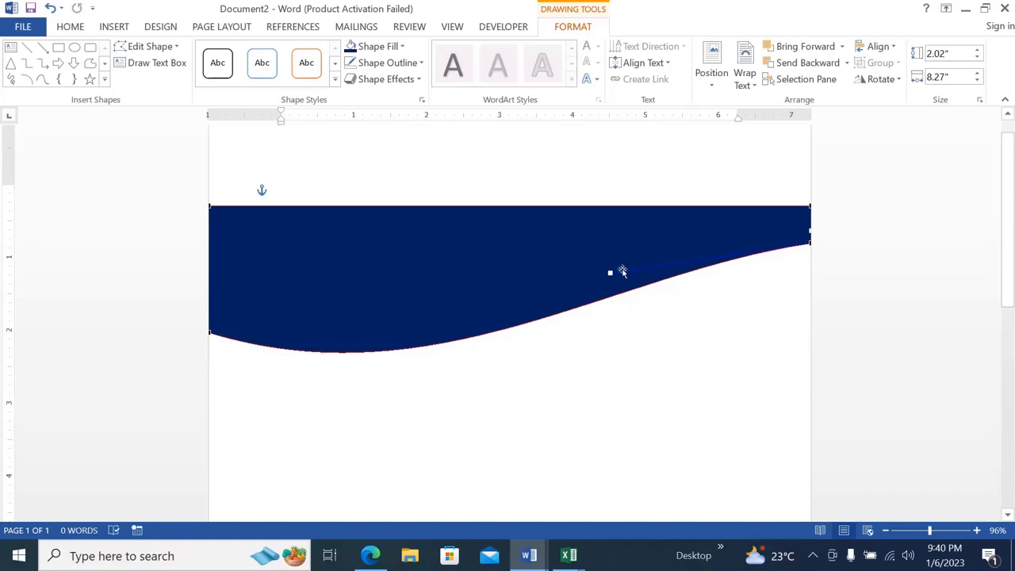
drag(609, 272, 586, 140)
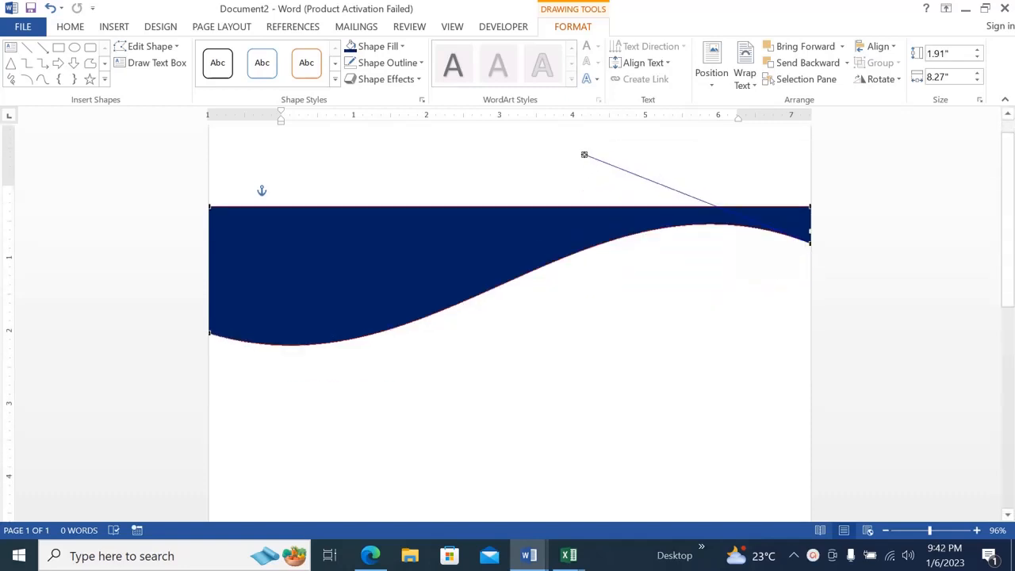
drag(585, 154, 564, 156)
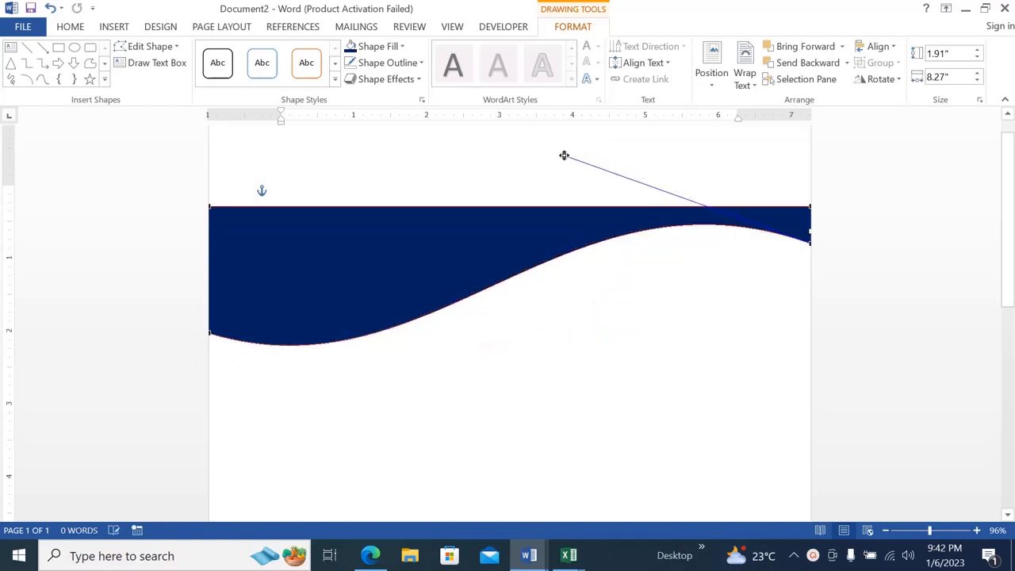
Refine the wave by raising its lower-left point slightly, deepening the left curve and lowering the right end point, and finish point editing.
click(209, 333)
drag(209, 333, 208, 320)
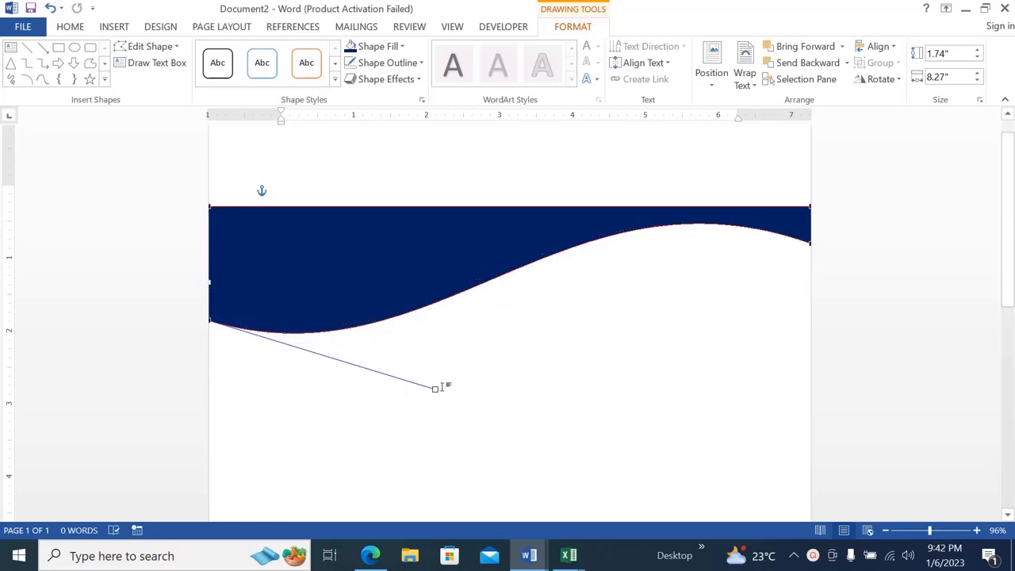
drag(433, 389, 422, 398)
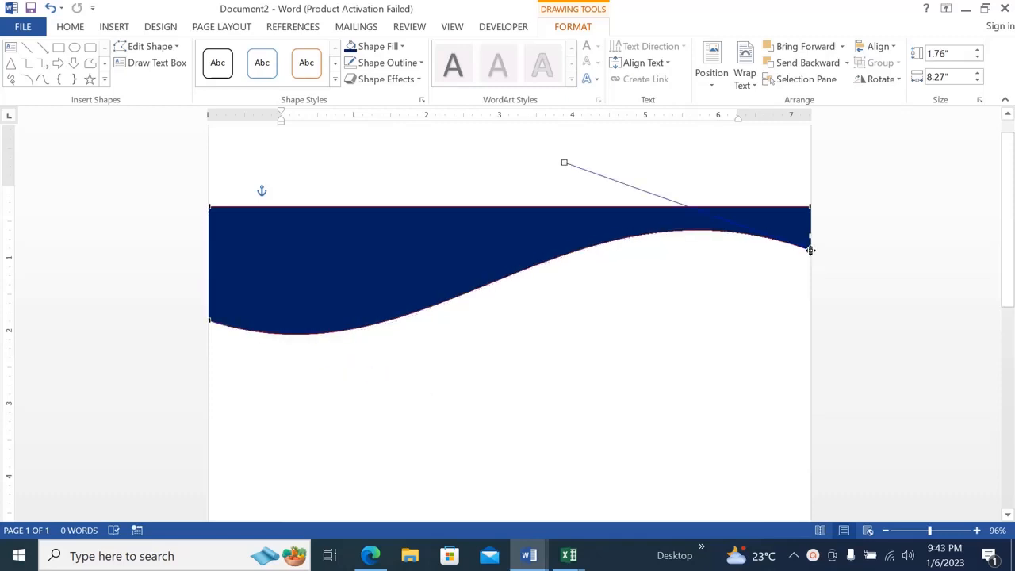
click(871, 267)
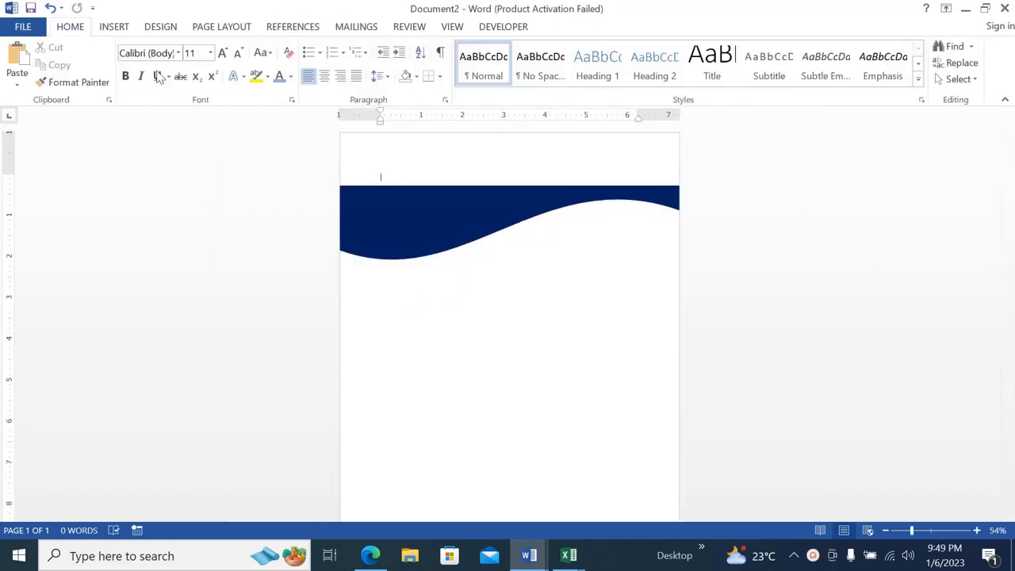
Draw a second rectangle about 0.99" high and 5.77" wide below the wave, starting at the page's left edge.
click(115, 28)
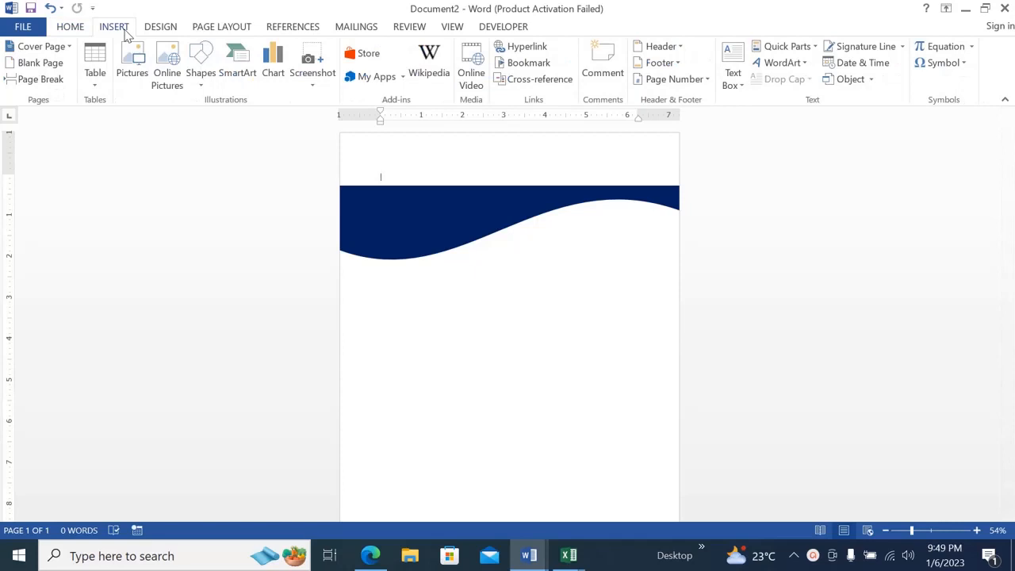
click(201, 80)
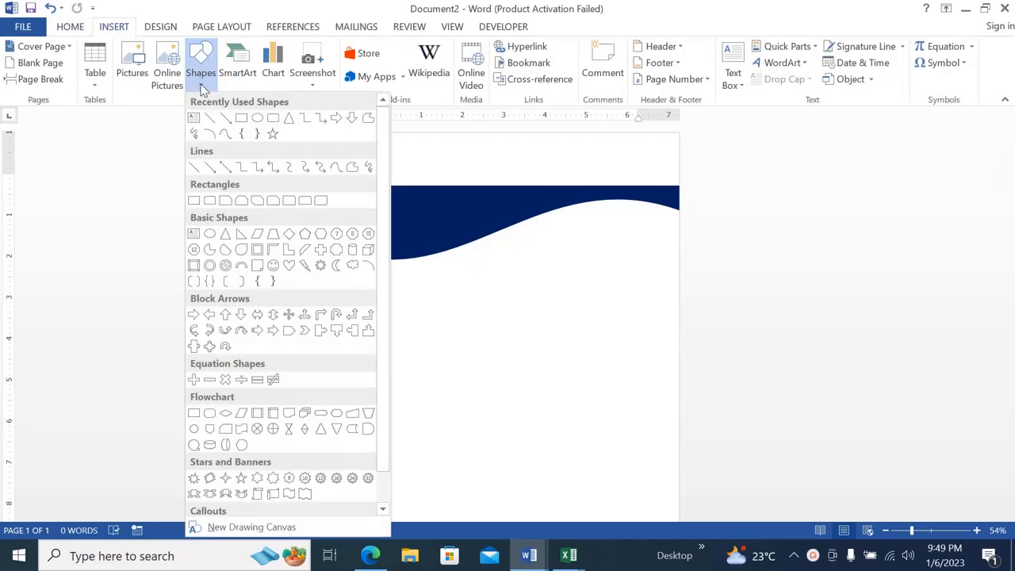
click(241, 119)
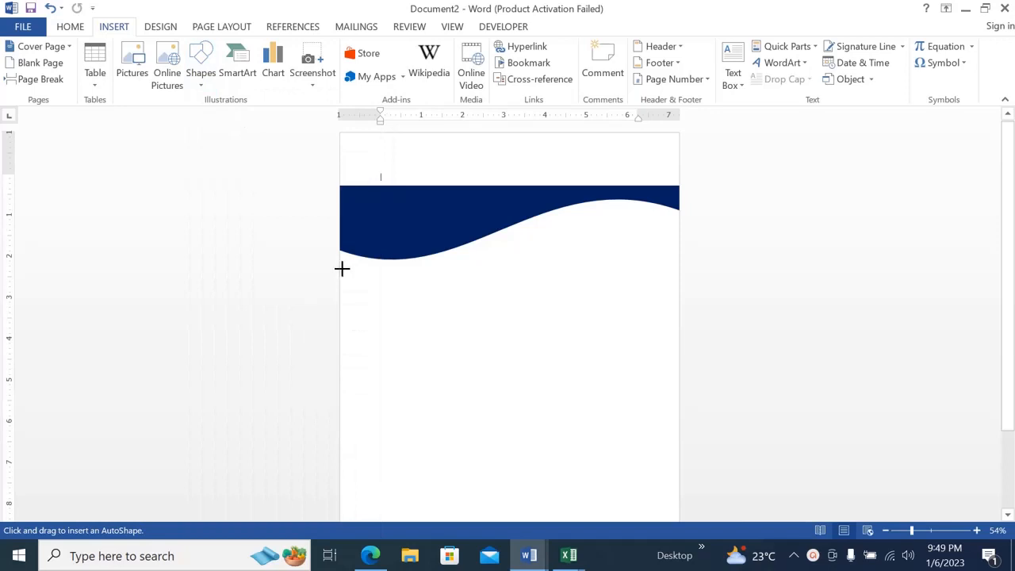
mouse_move(341, 272)
mouse_down()
mouse_move(505, 288)
mouse_move(565, 310)
mouse_up()
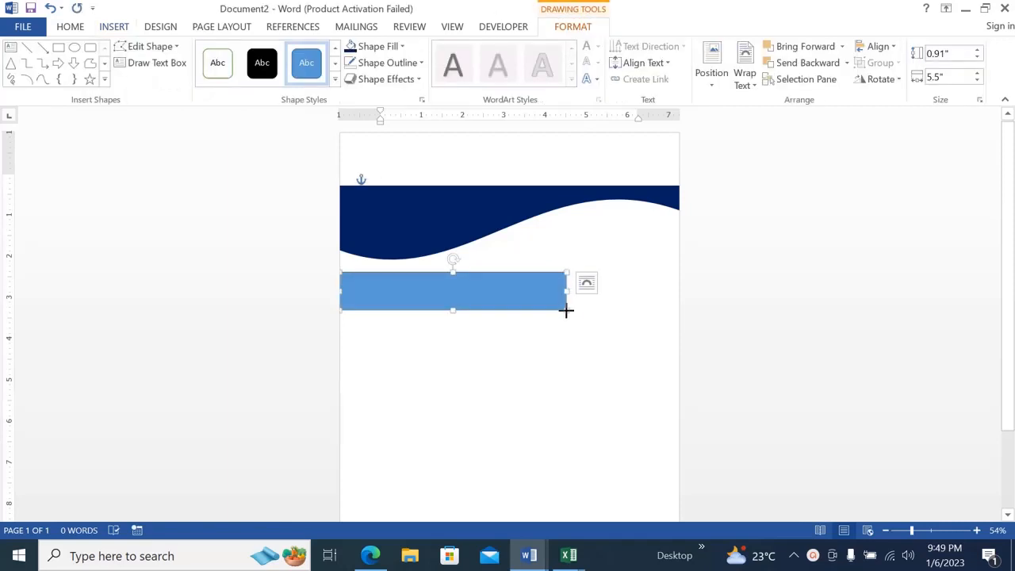
drag(566, 310, 577, 313)
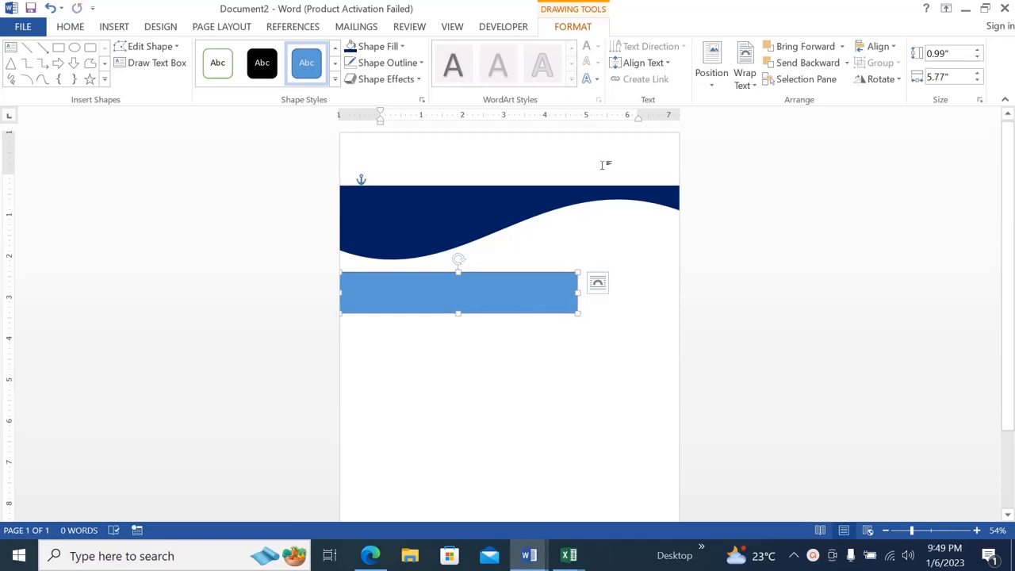
Delete the lower-right corner point of the light blue rectangle to turn it into a triangle.
click(178, 46)
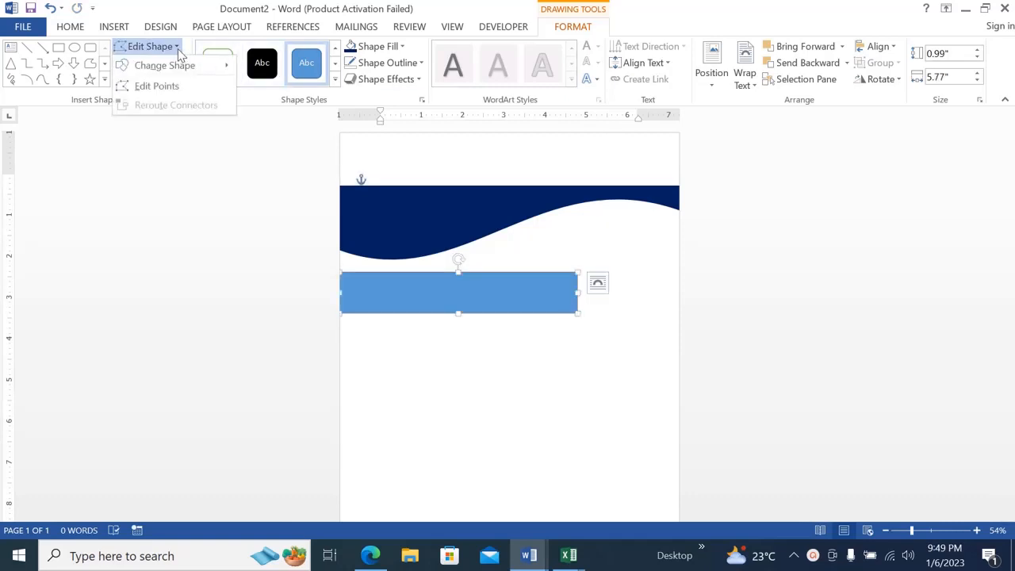
click(157, 85)
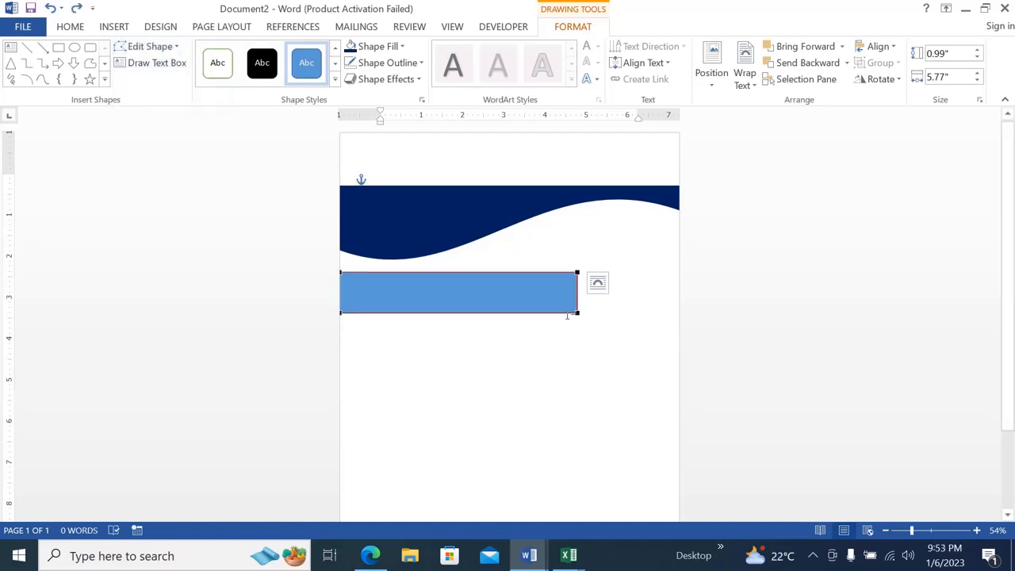
right_click(578, 312)
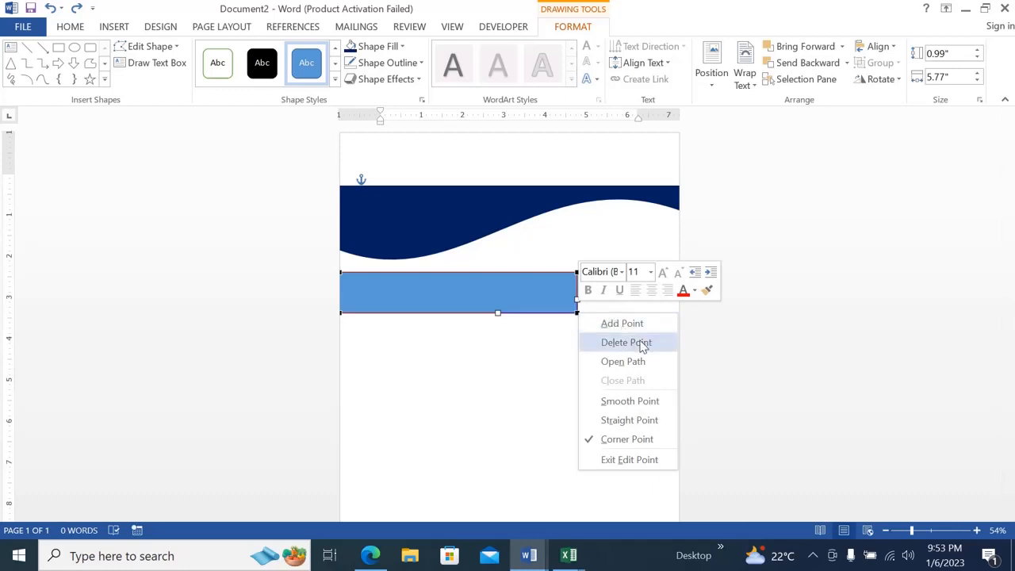
click(634, 342)
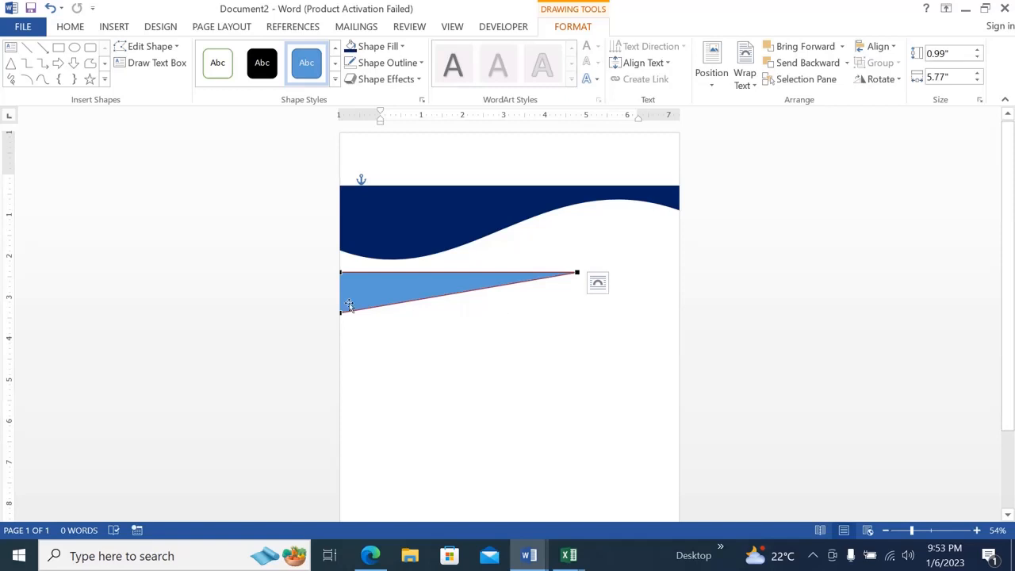
Curve the triangle's upper and lower edges downward near their left ends and move the shape up closer to the dark blue wave.
click(339, 272)
drag(419, 271, 416, 290)
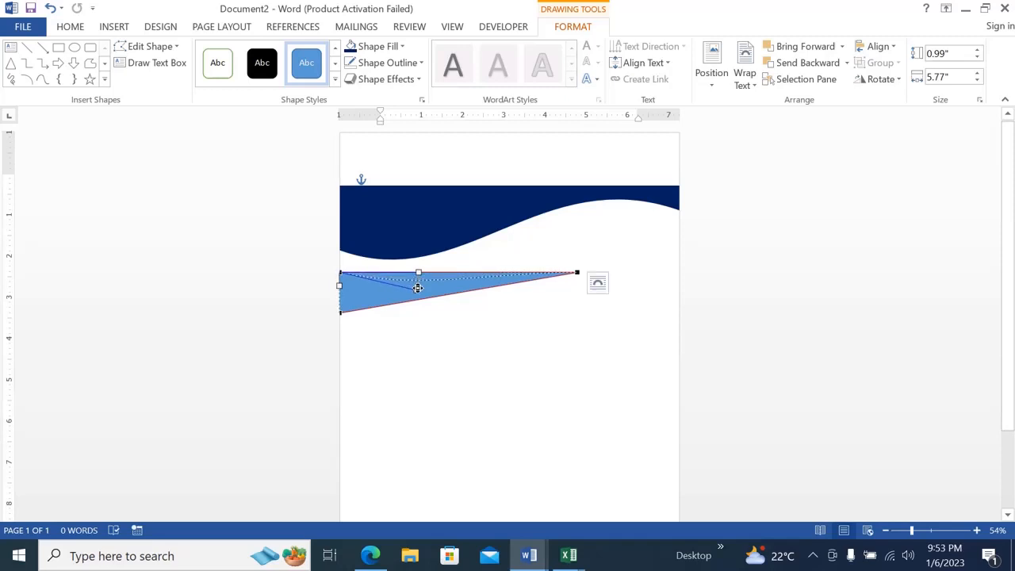
click(341, 311)
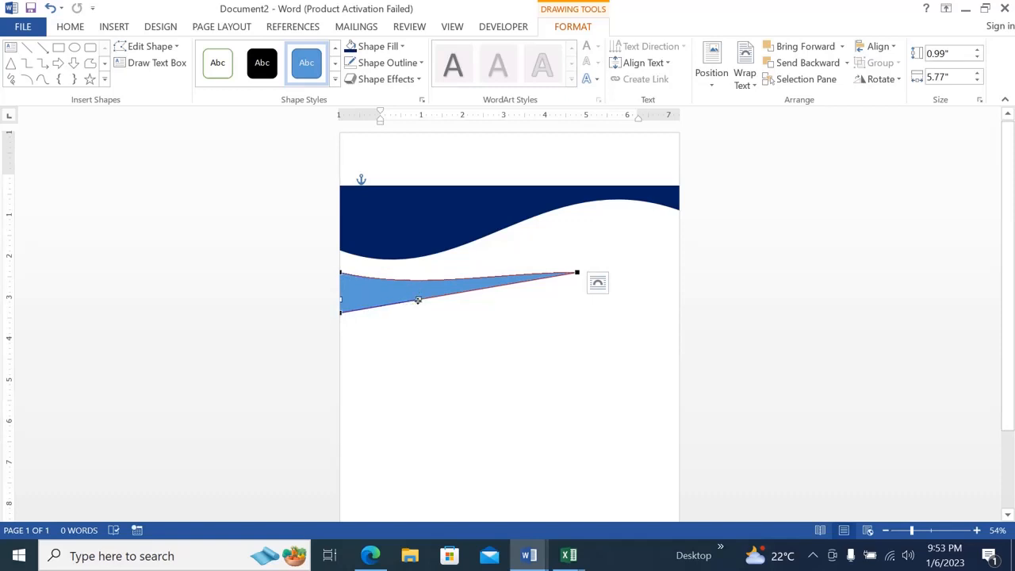
drag(418, 300, 419, 321)
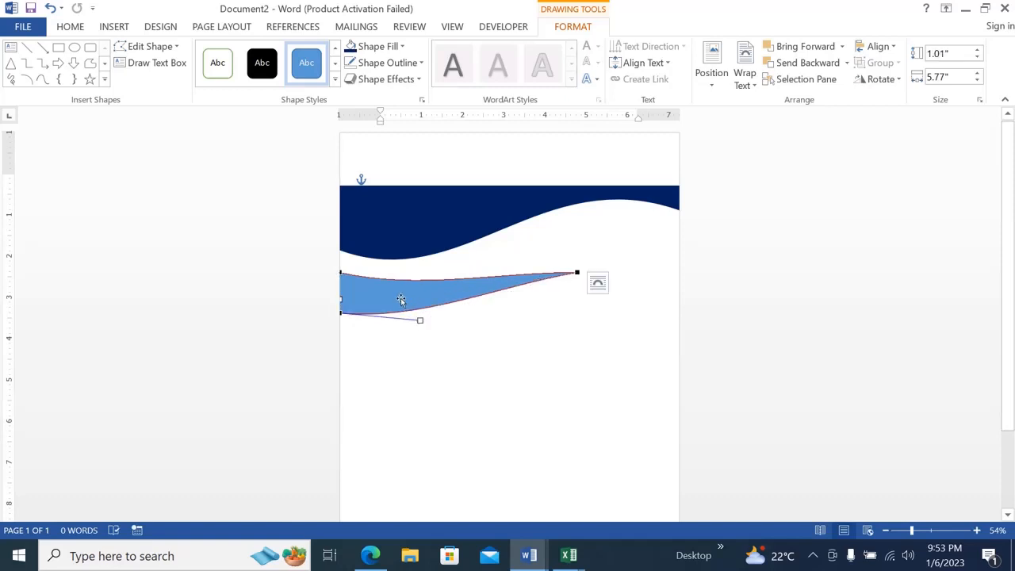
drag(401, 299, 401, 288)
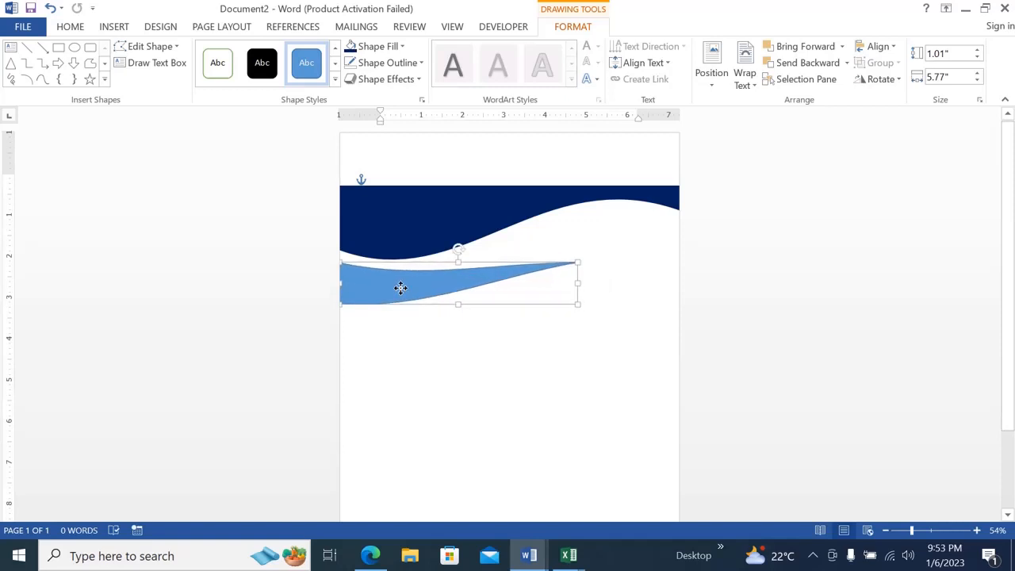
Nudge the light blue shape up, raise its right tip toward the dark blue wave and bend both edges to follow the wave's underside.
drag(401, 287, 401, 286)
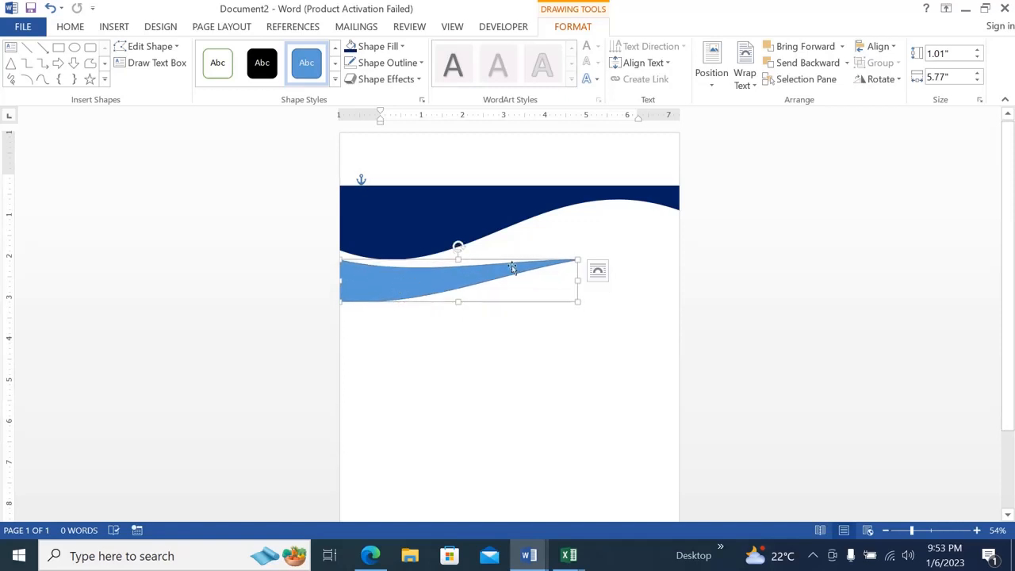
click(176, 47)
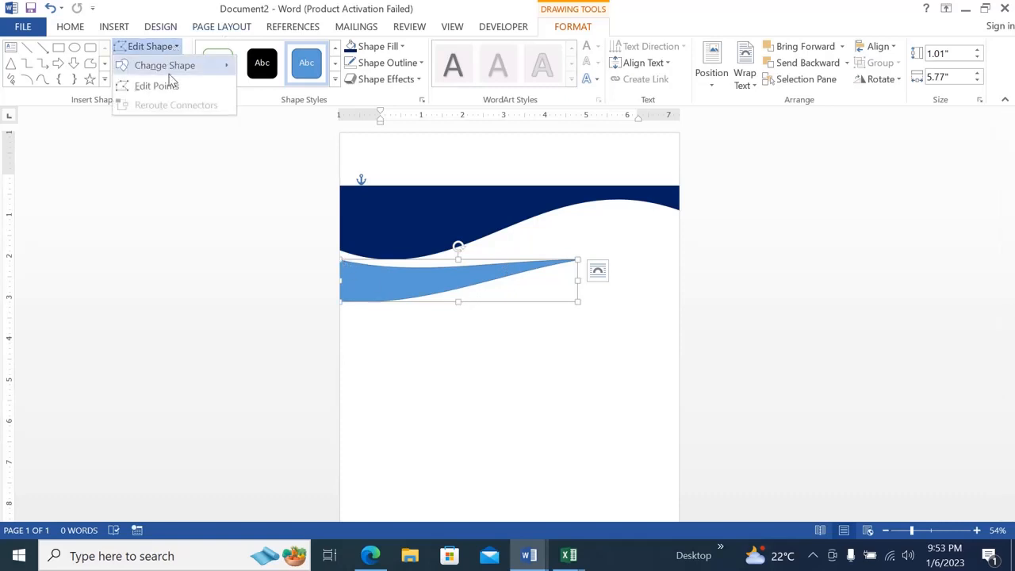
click(168, 86)
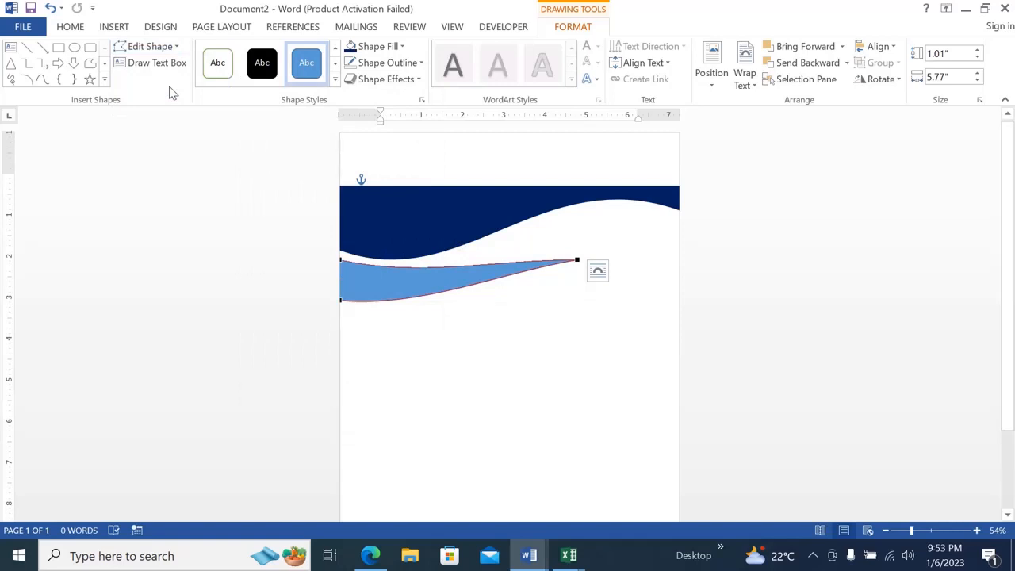
click(577, 260)
drag(498, 273, 502, 278)
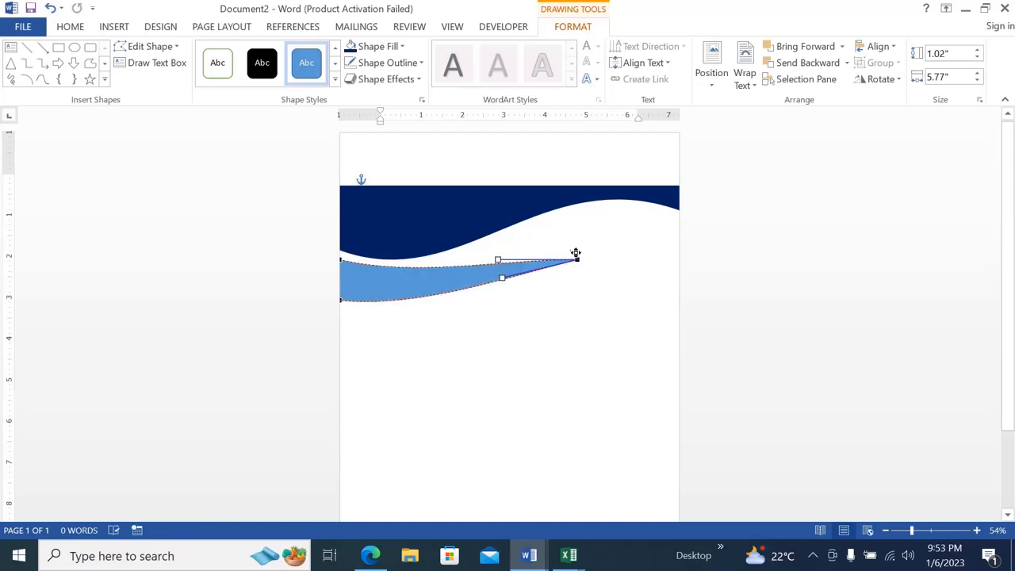
drag(577, 260, 571, 229)
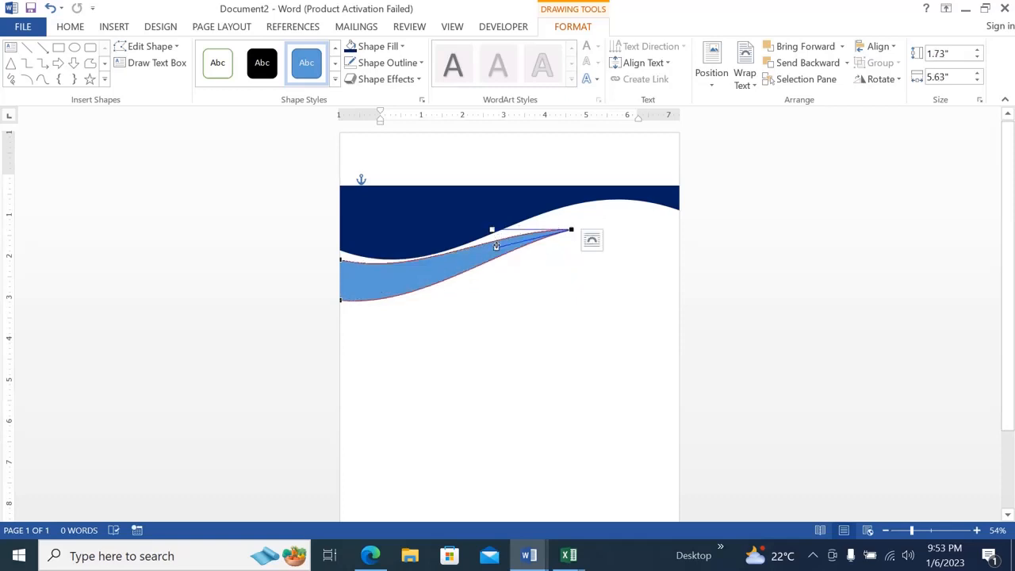
mouse_move(496, 247)
mouse_down()
mouse_move(505, 262)
mouse_move(492, 233)
mouse_move(502, 251)
mouse_up()
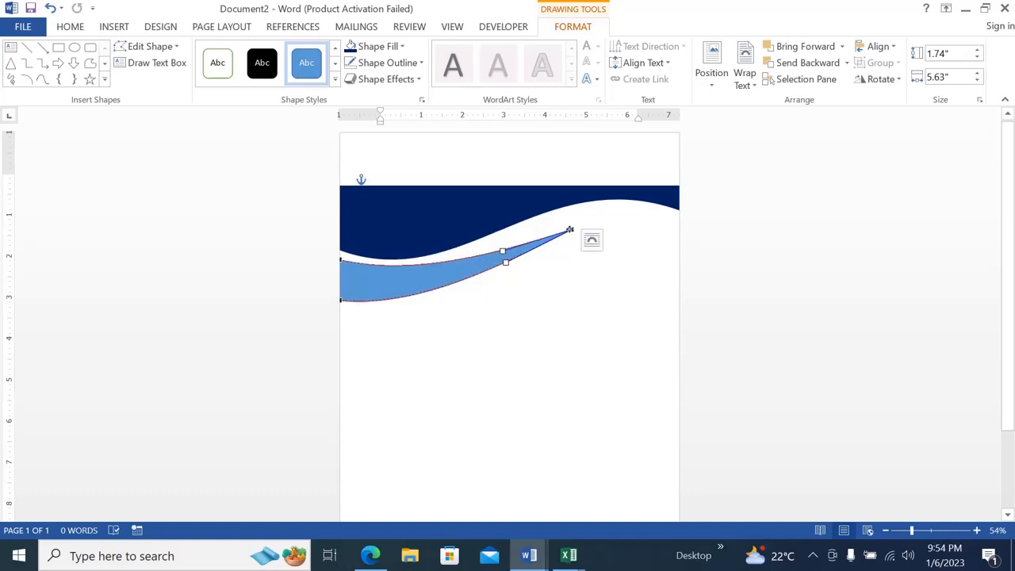
drag(570, 229, 562, 224)
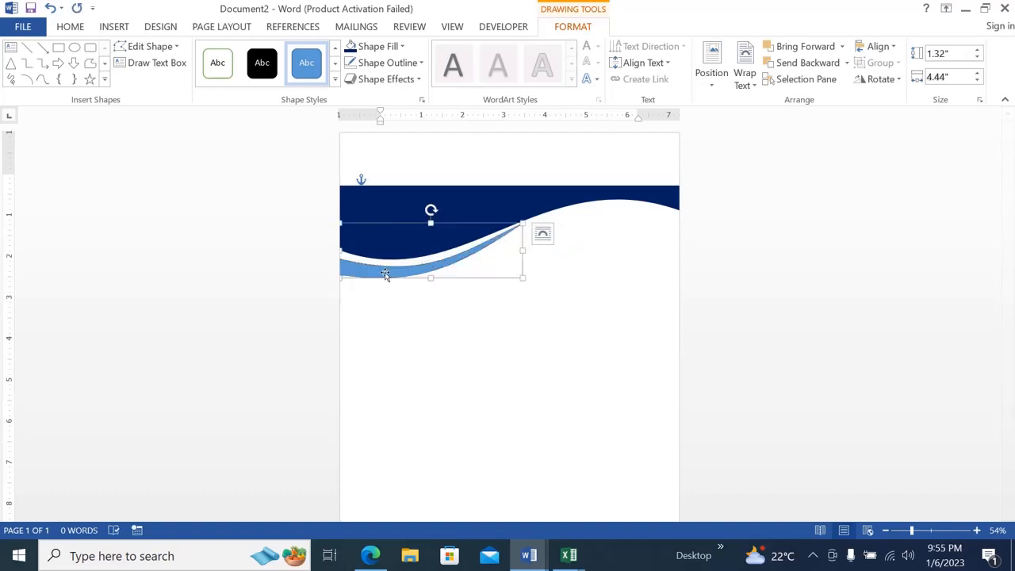
Nudge the light blue shape upward in small increments to narrow the white gap beneath the dark blue wave.
key(Up)
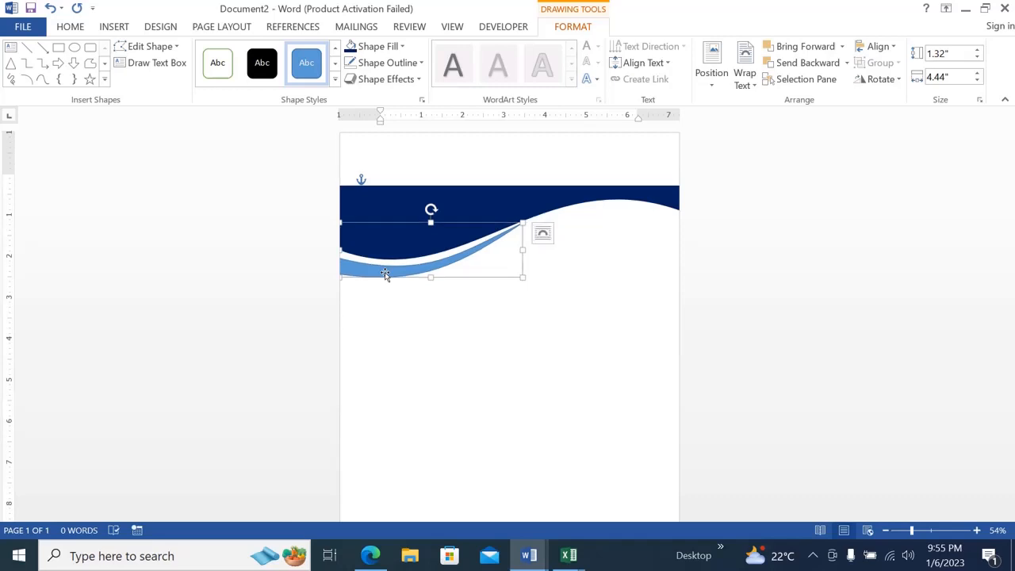
key(Up)
key(Up)
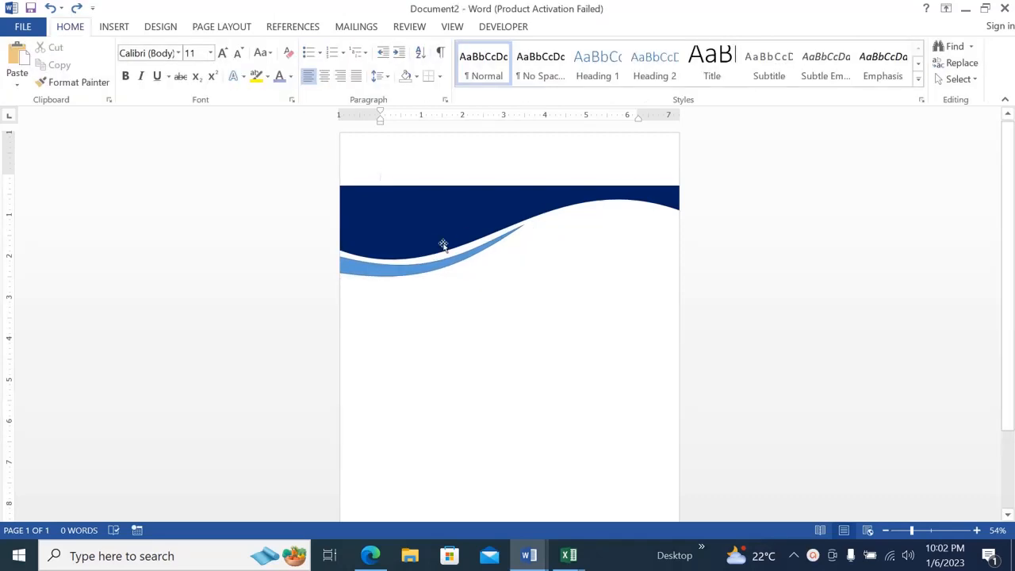
Remove the outline from the light blue curved shape.
click(384, 272)
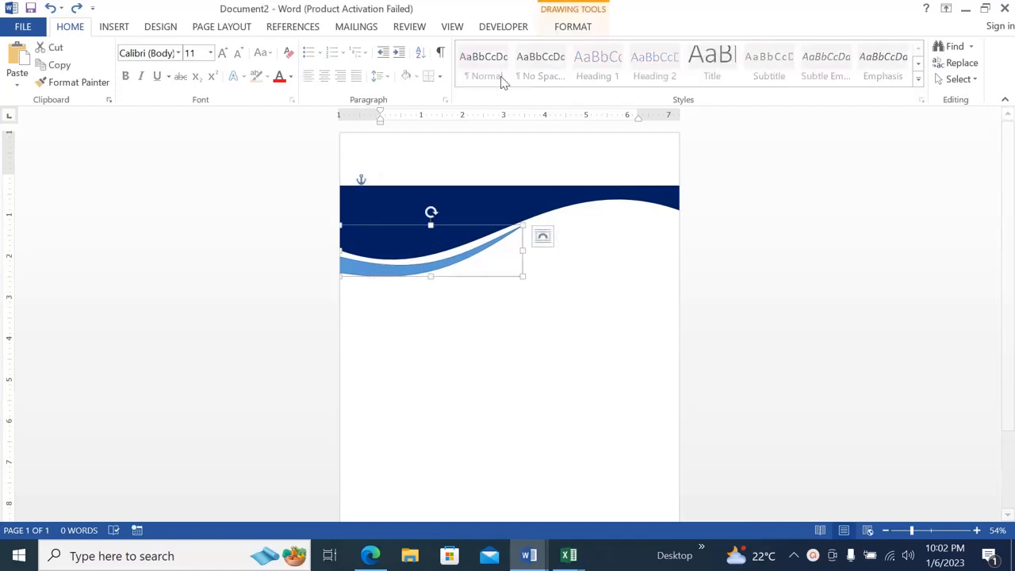
click(572, 26)
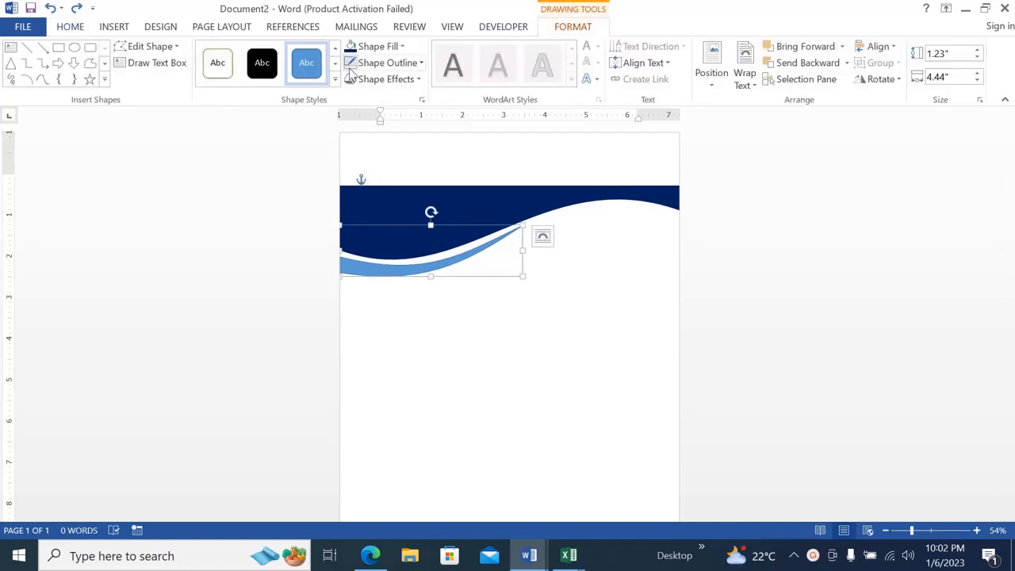
click(401, 63)
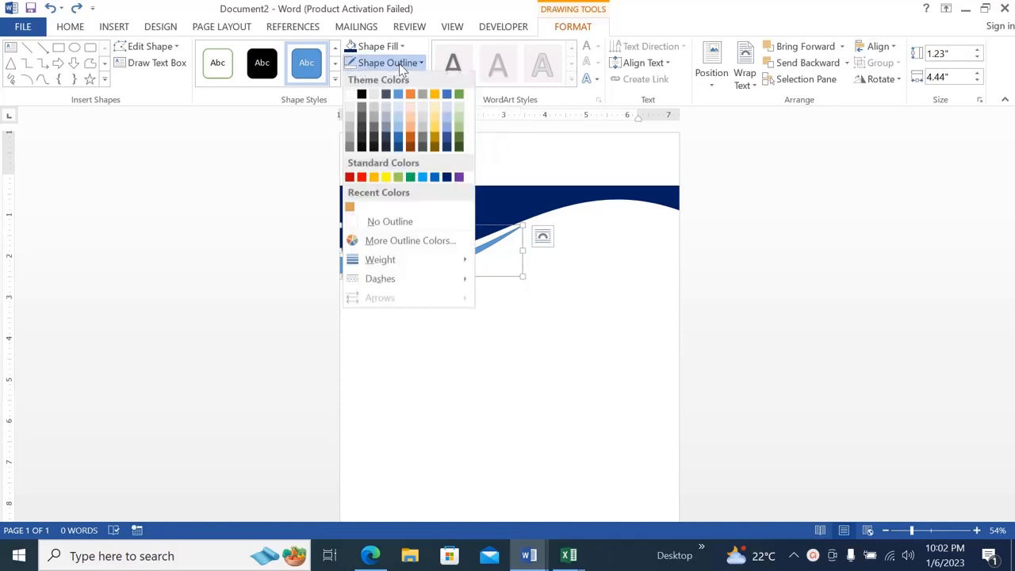
click(373, 225)
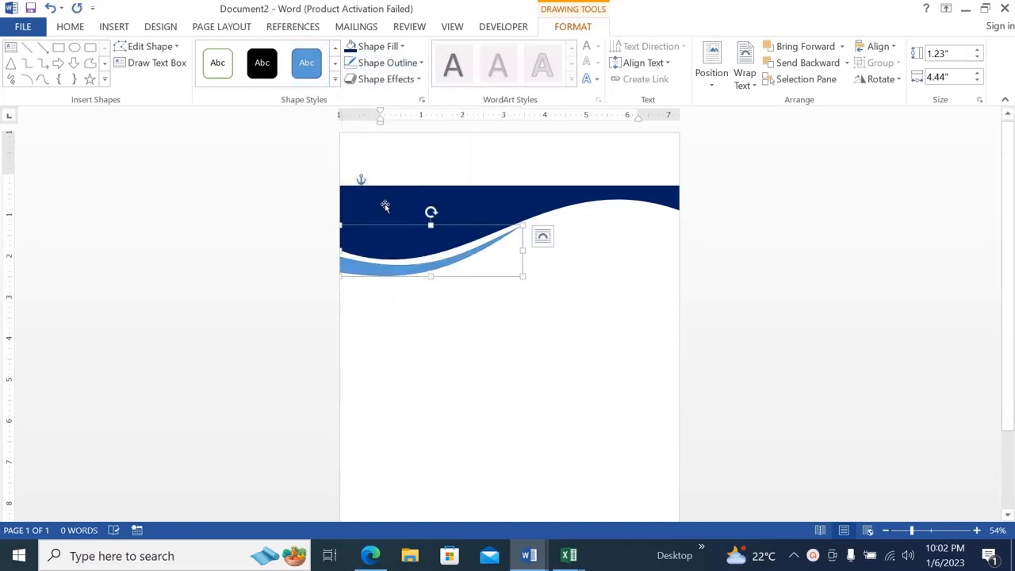
Switch the light blue curved shape from a solid fill to a gradient fill.
click(422, 101)
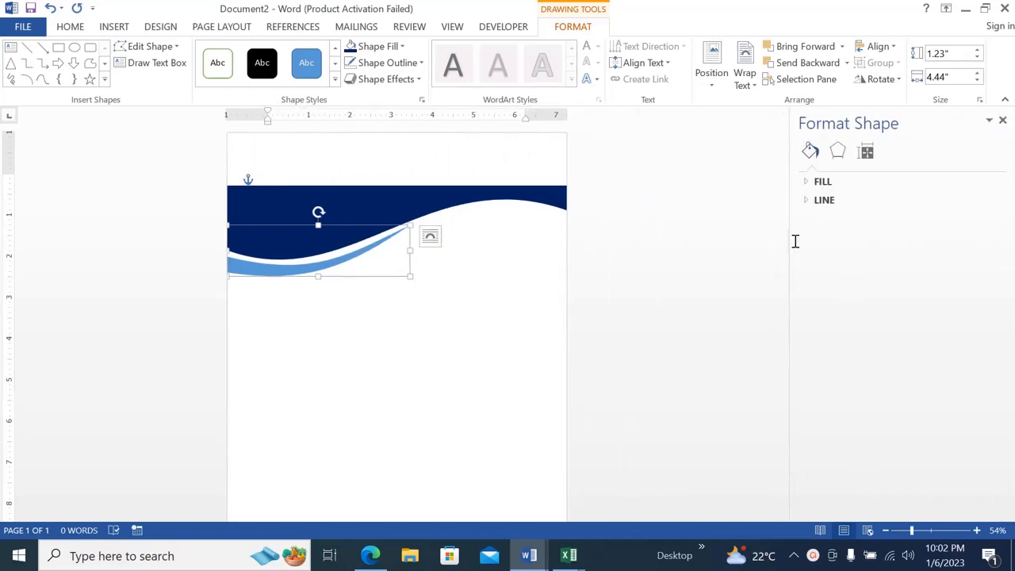
click(807, 184)
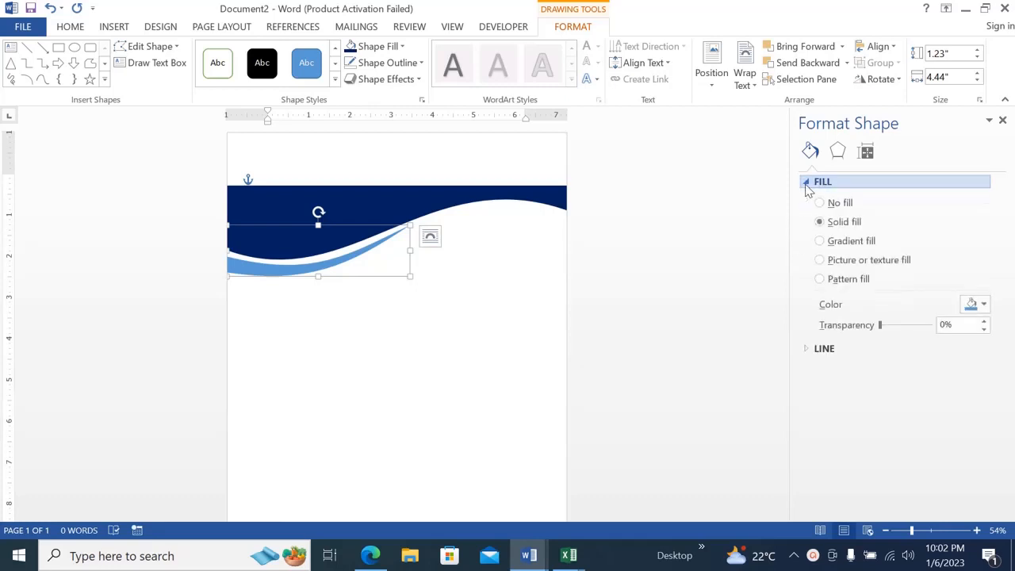
click(821, 241)
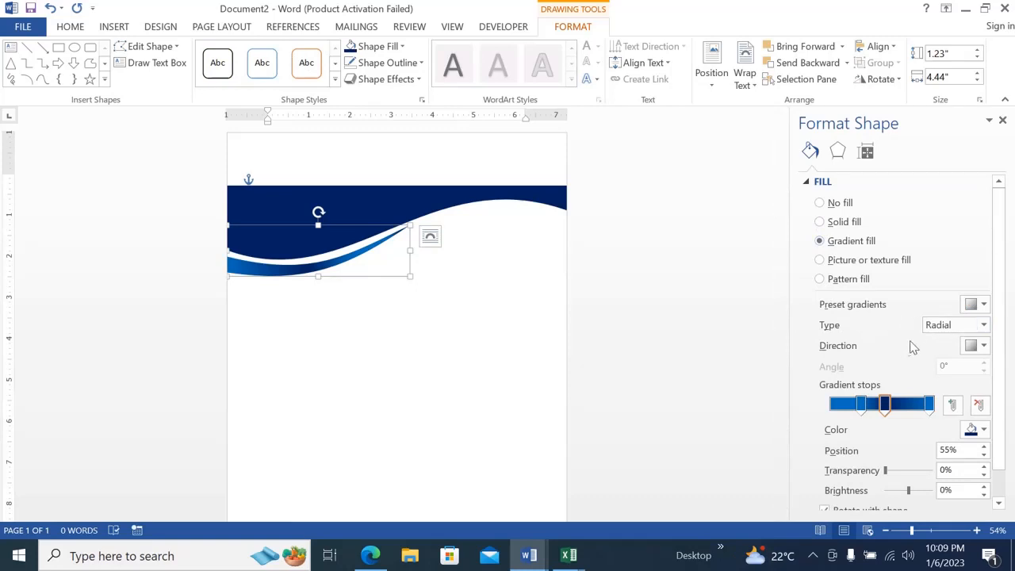
Color the radial gradient's stops Blue at 31%, Dark Blue at 55% and Blue at 100%.
click(862, 404)
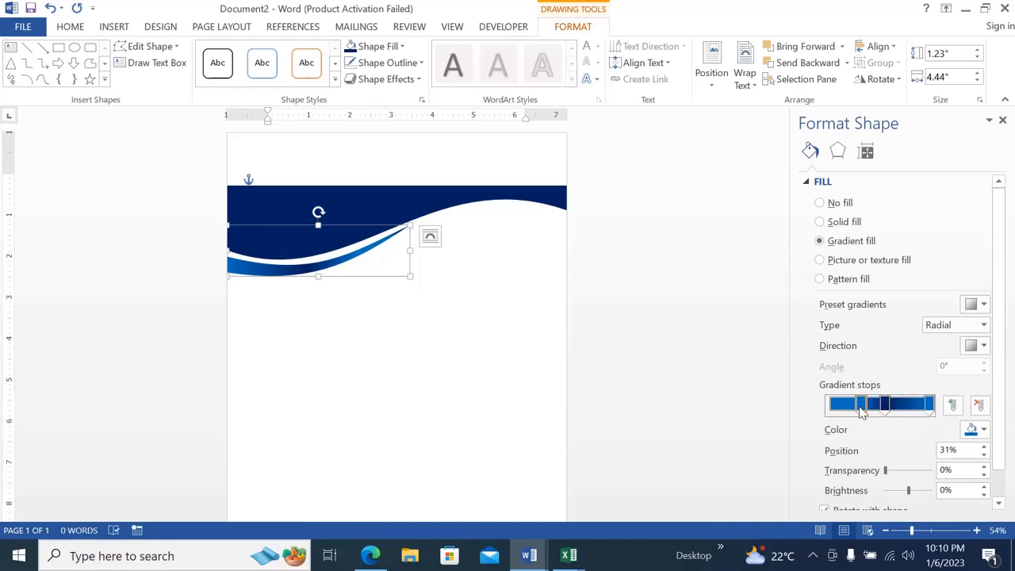
click(983, 431)
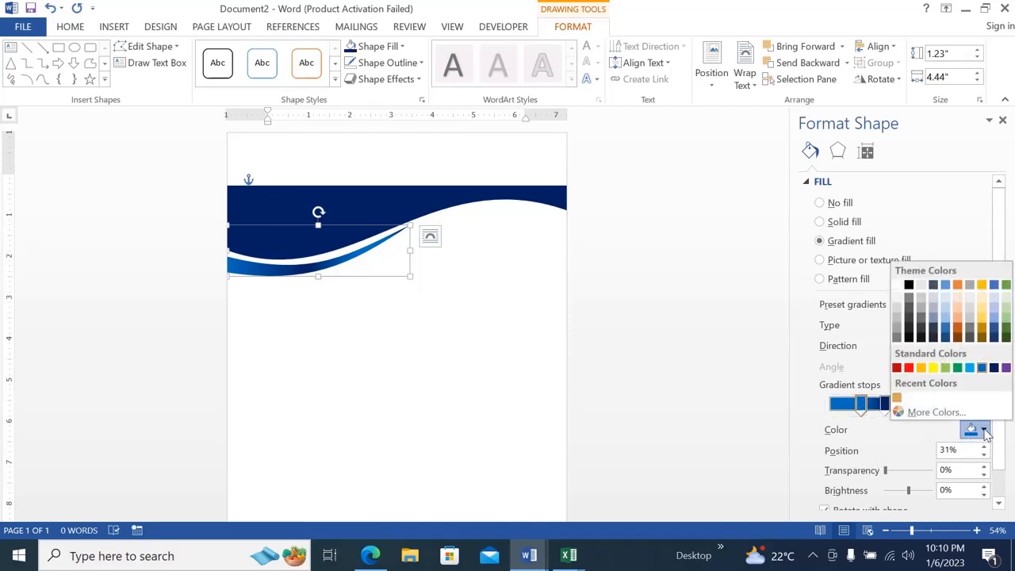
click(982, 368)
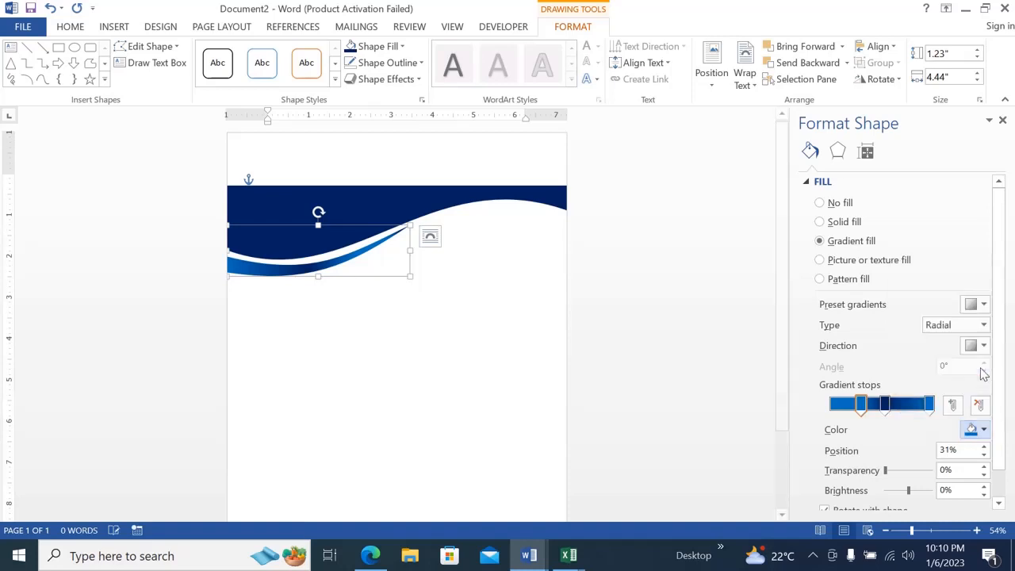
click(885, 405)
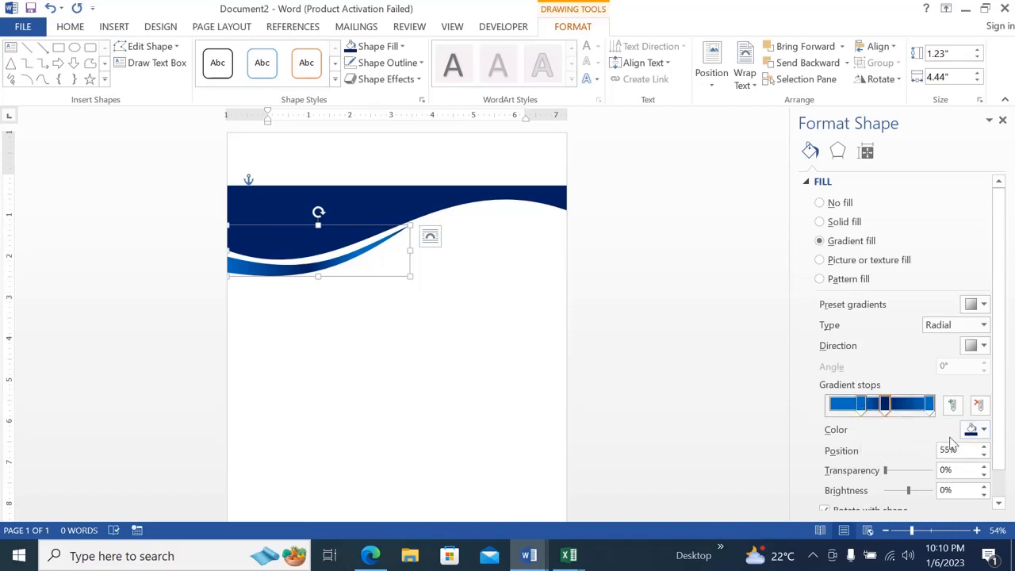
click(984, 430)
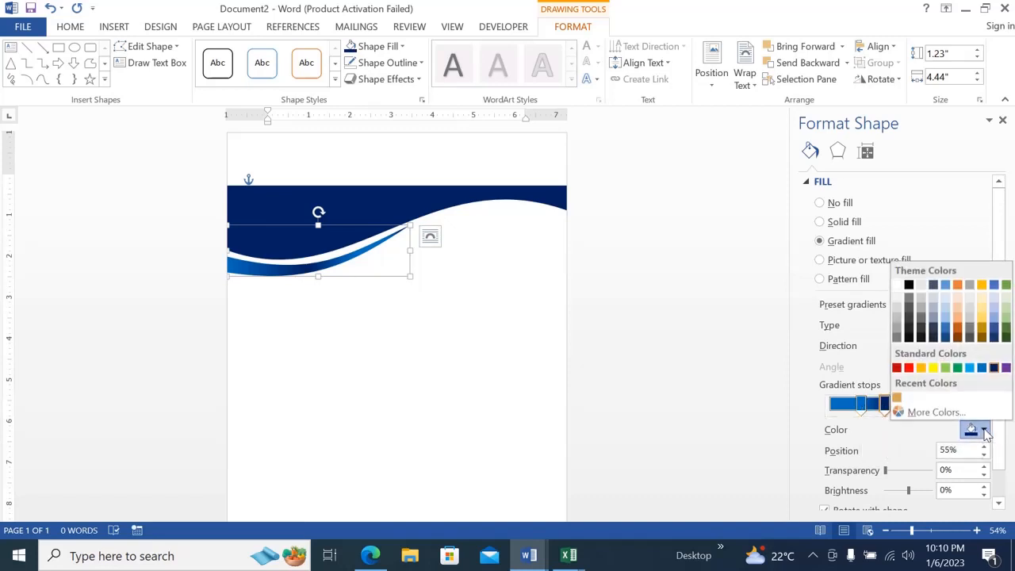
click(995, 369)
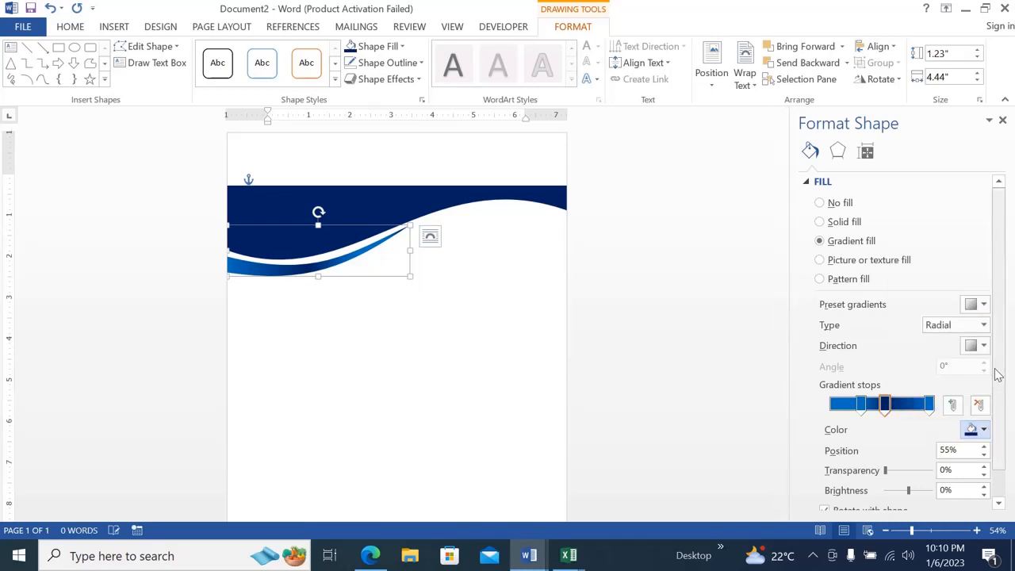
click(932, 405)
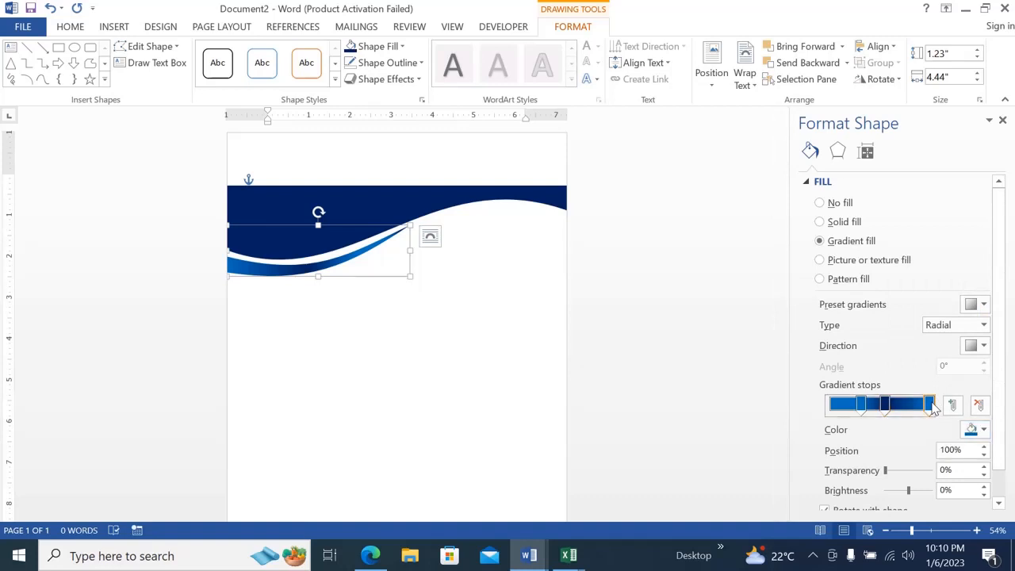
click(983, 430)
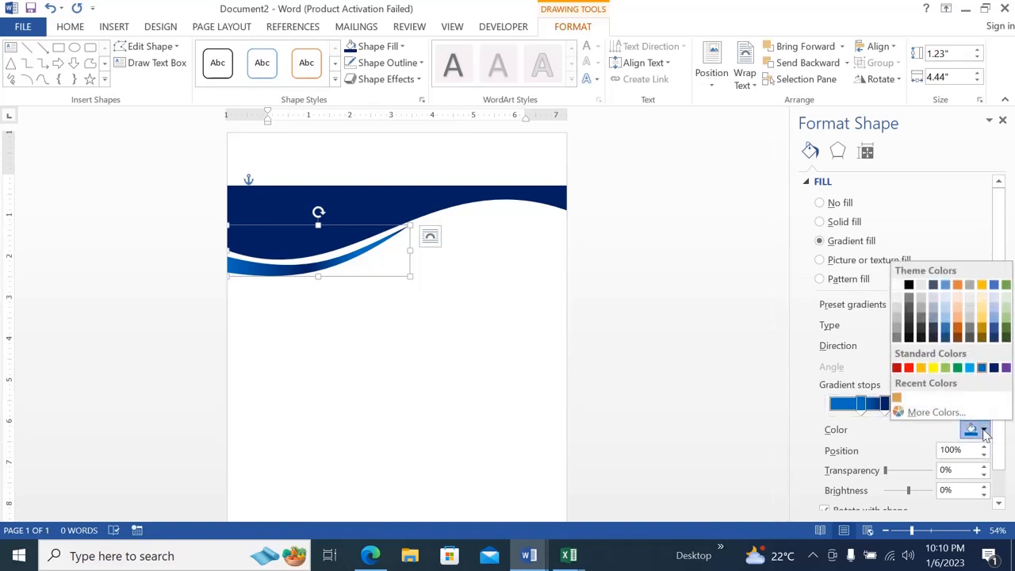
click(981, 368)
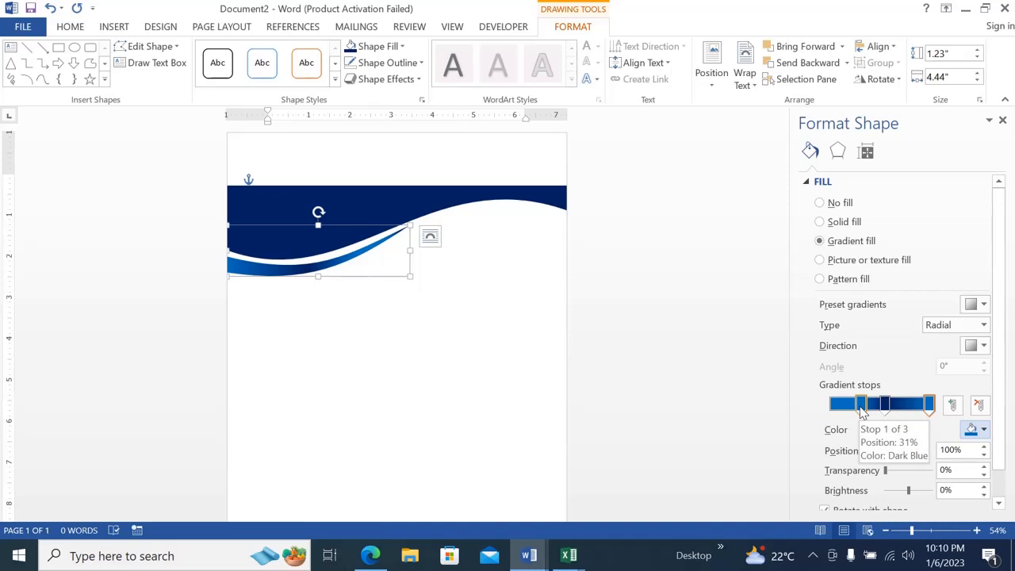
Move the first gradient stop to 26% and check its custom RGB color values, leaving the color as it is.
drag(862, 408, 893, 409)
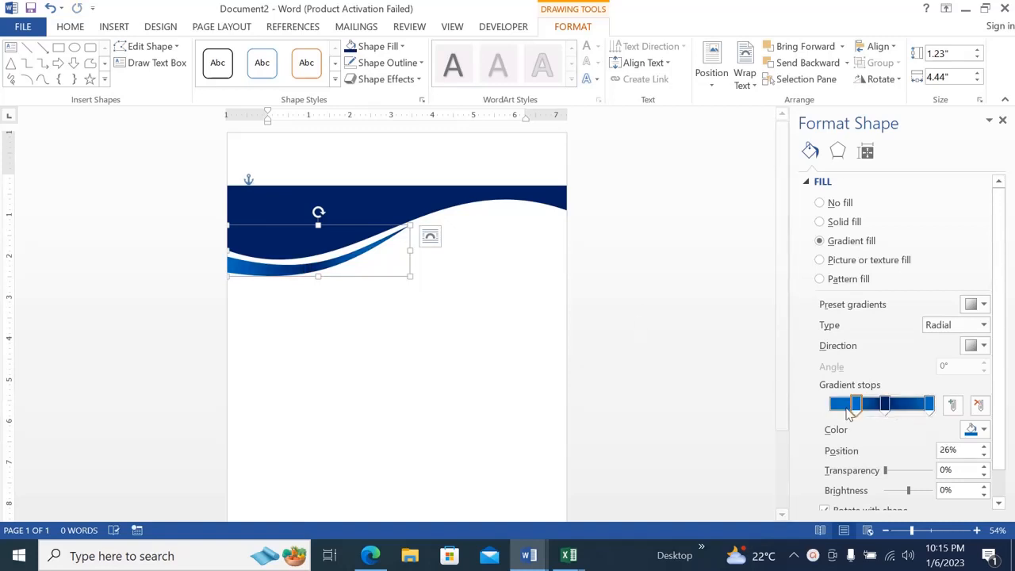
click(983, 431)
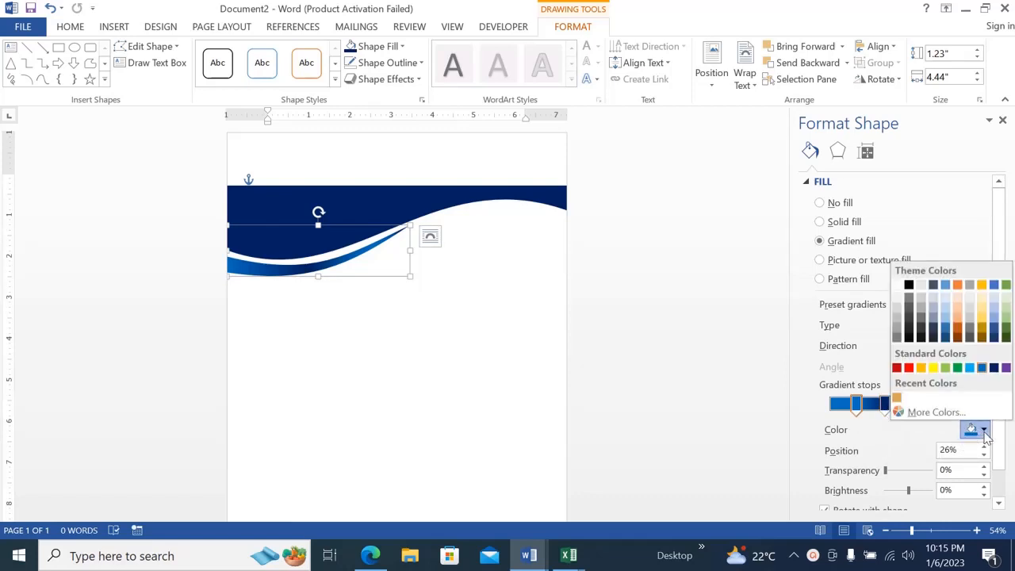
click(950, 414)
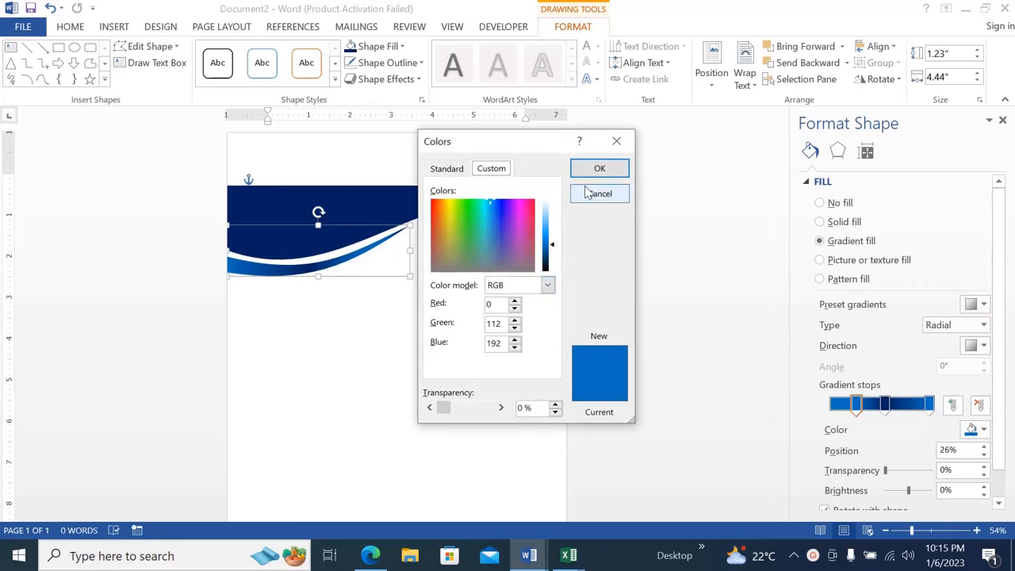
click(618, 142)
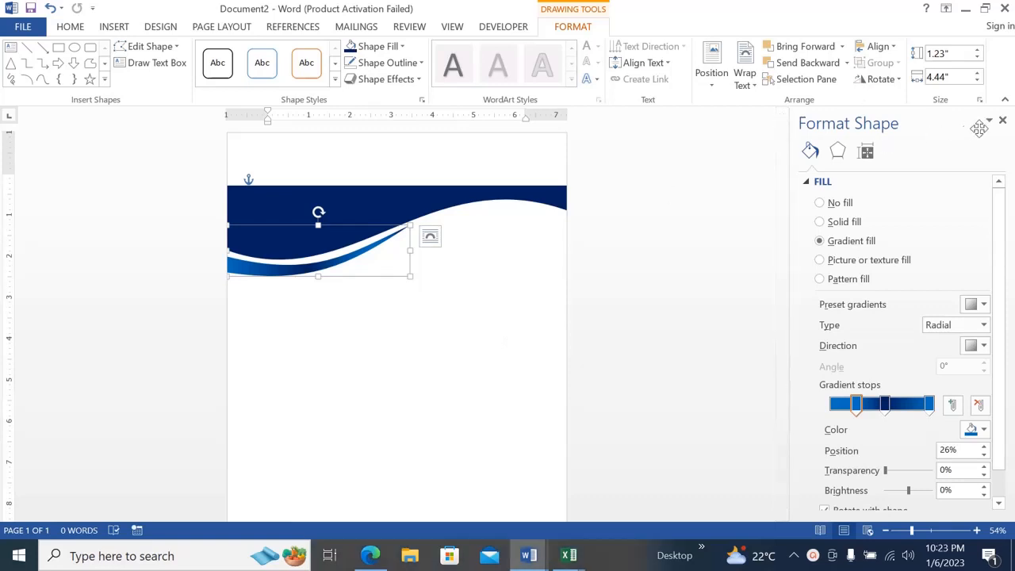
click(1002, 121)
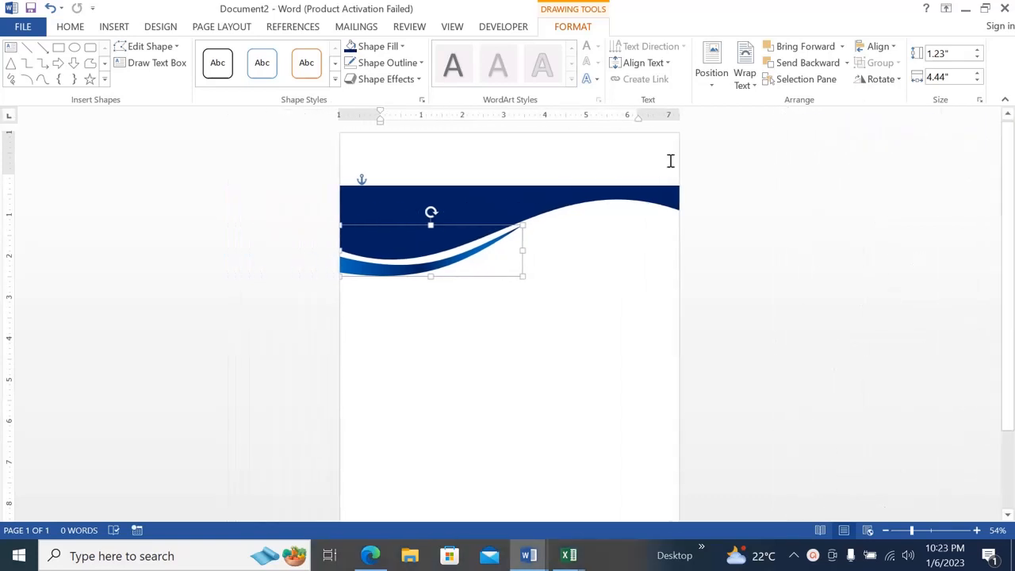
Draw a rectangle about 1.22" high and 4.23" wide from the gradient shape's right tip past the page's right edge.
click(117, 27)
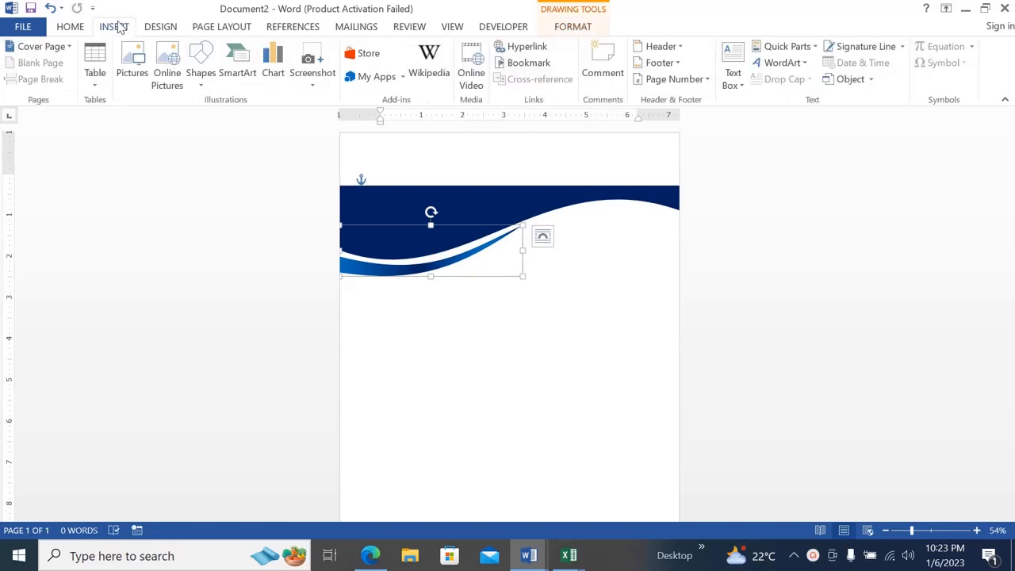
click(200, 82)
click(242, 119)
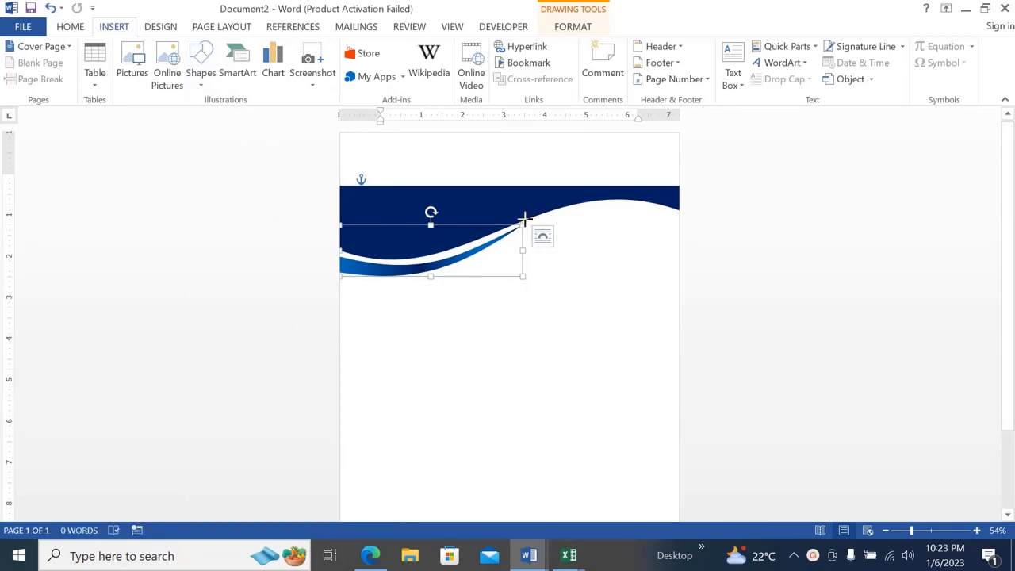
drag(523, 218, 698, 268)
Move the new rectangle up and left under the wave's right crest and send it backward behind the wave shapes.
drag(629, 242, 607, 229)
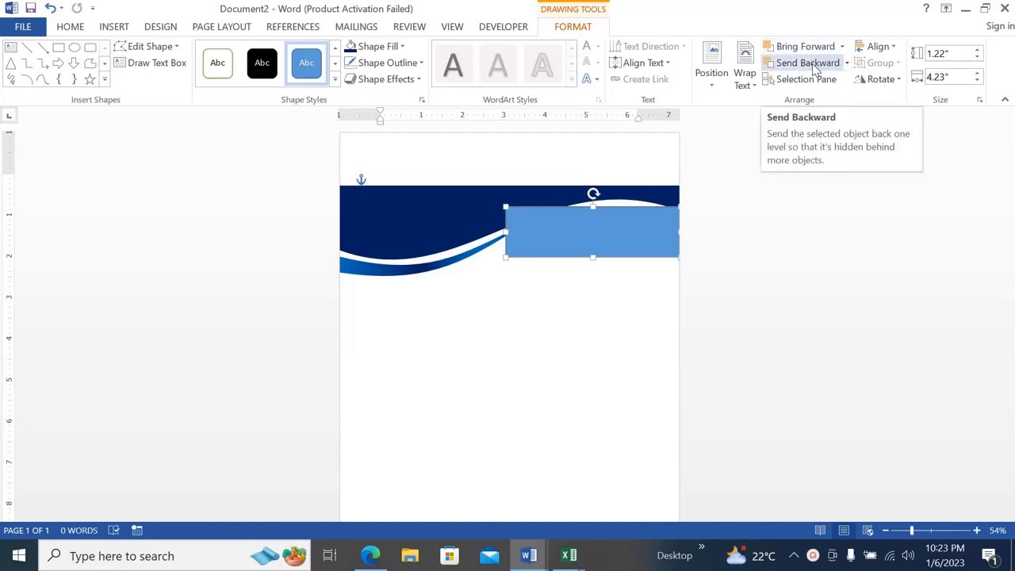
mouse_move(551, 231)
mouse_down()
mouse_move(553, 218)
mouse_move(553, 226)
mouse_up()
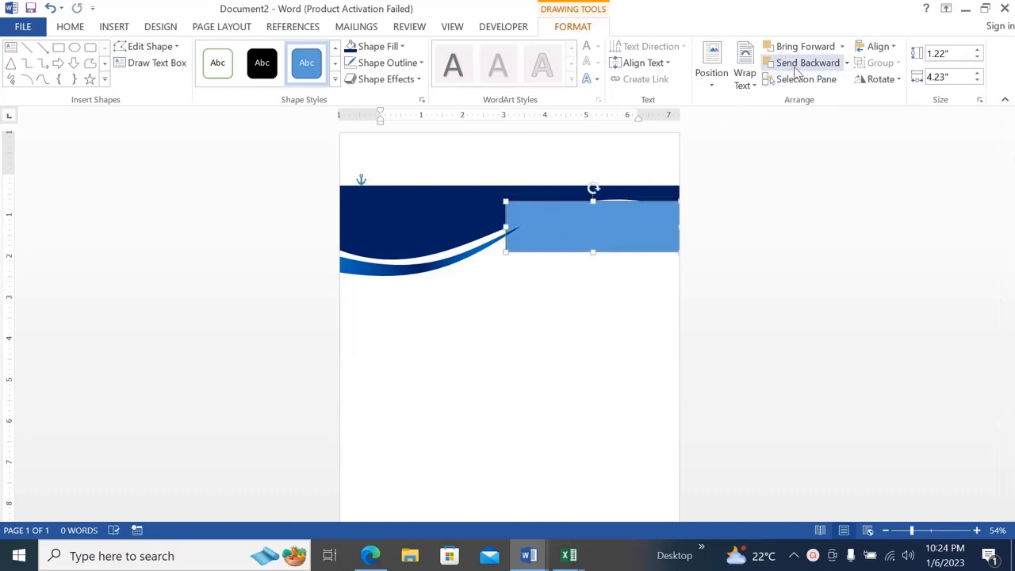
click(802, 63)
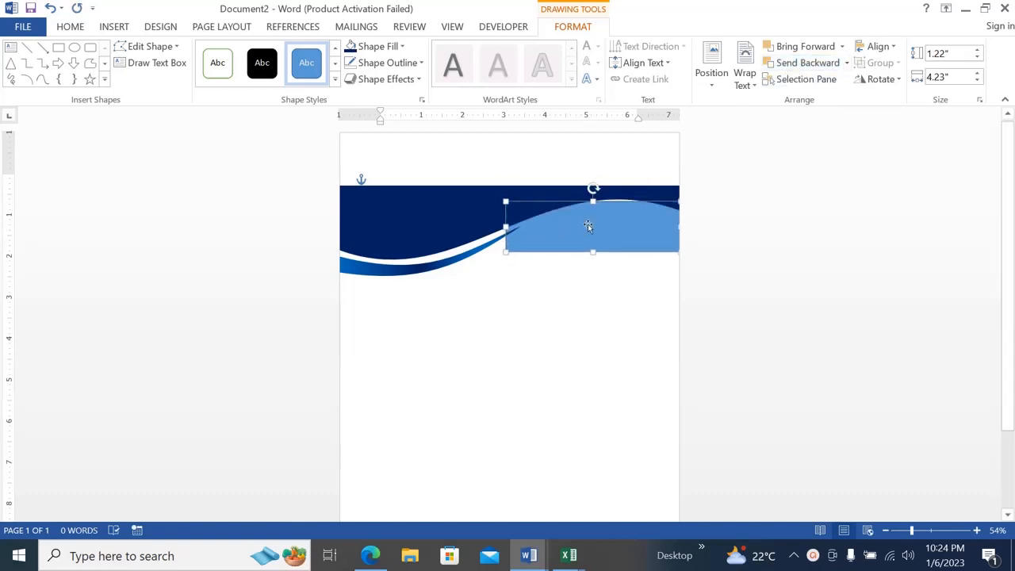
Nudge the blue rectangle up slightly and edit its points to raise the bottom-left corner to the wave's narrow tip.
mouse_move(587, 224)
mouse_down()
mouse_move(582, 231)
mouse_move(587, 222)
mouse_up()
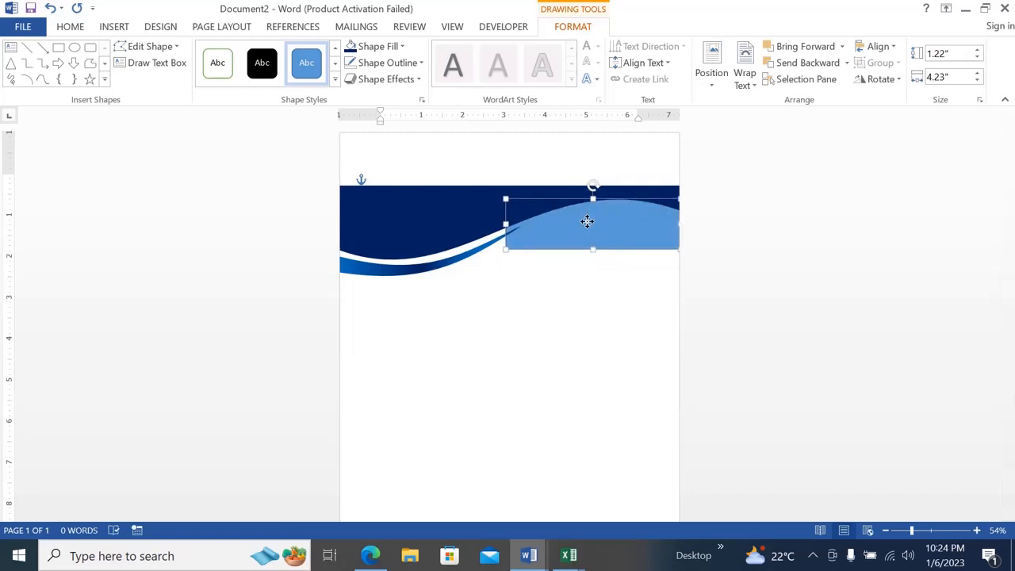
click(169, 50)
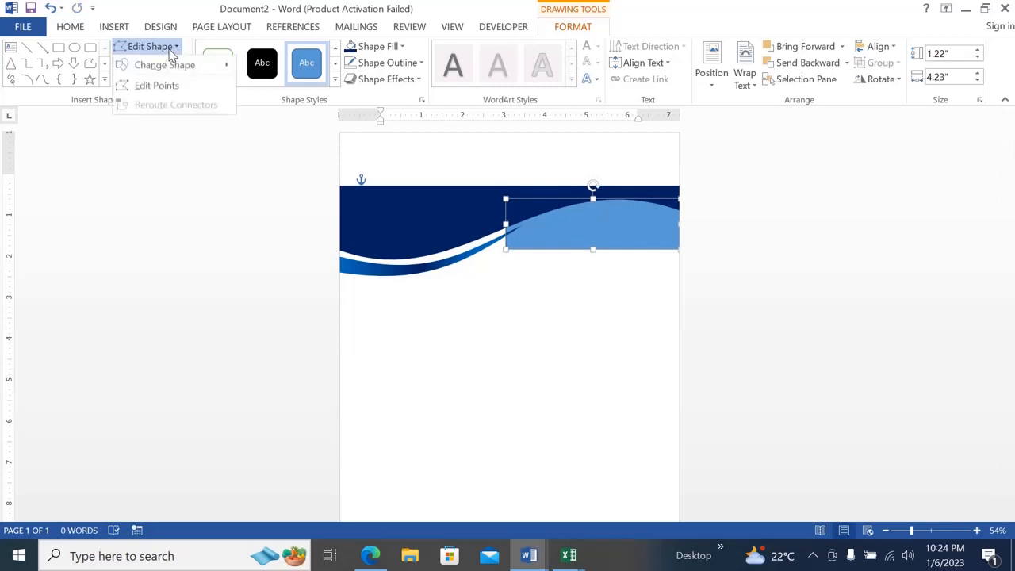
click(164, 85)
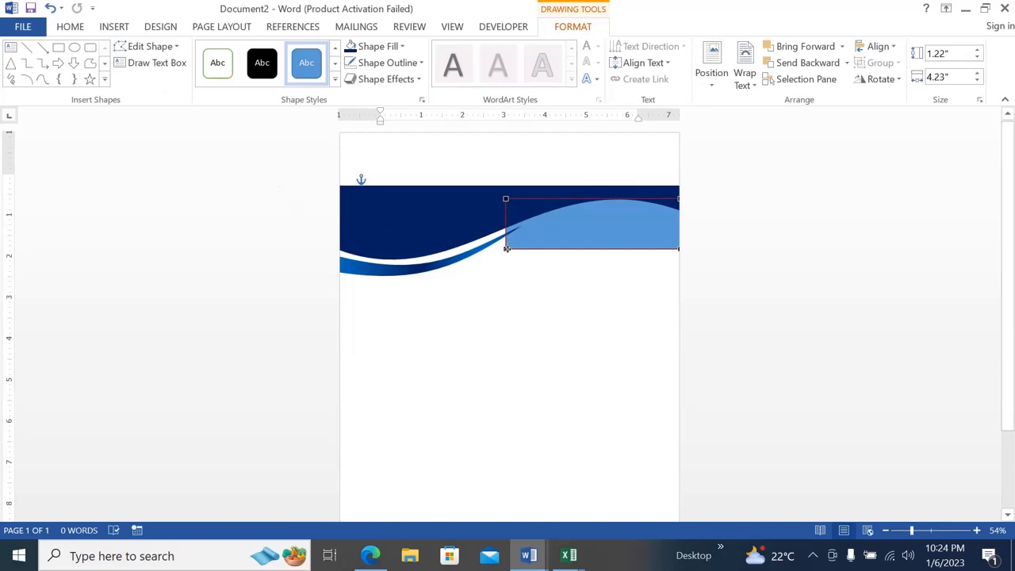
drag(506, 248, 505, 226)
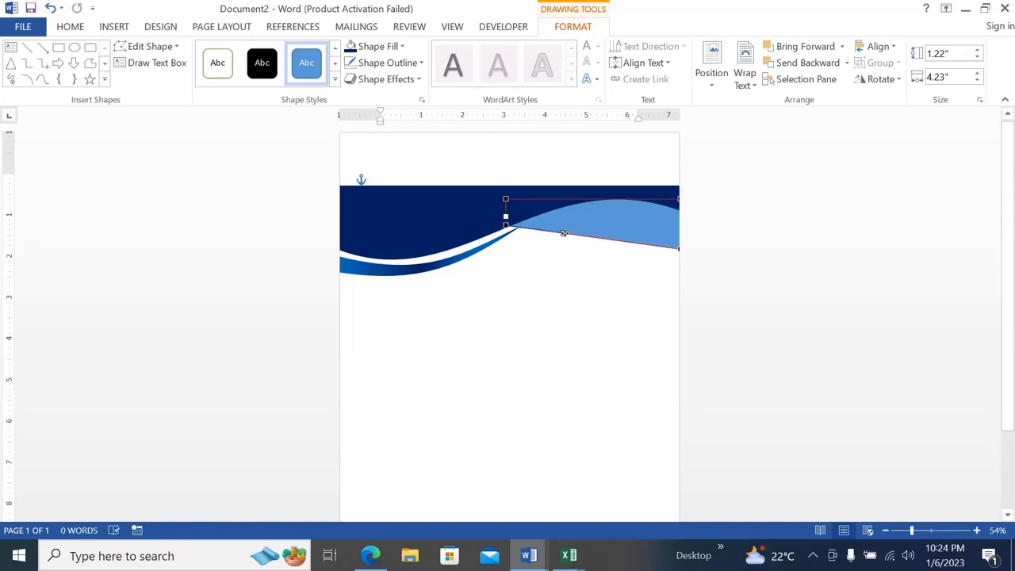
Bend the rectangle's bottom edge from both end points into an arch, leaving a thin light-blue band under the wave's right crest.
click(678, 248)
drag(622, 241, 618, 221)
drag(617, 220, 610, 202)
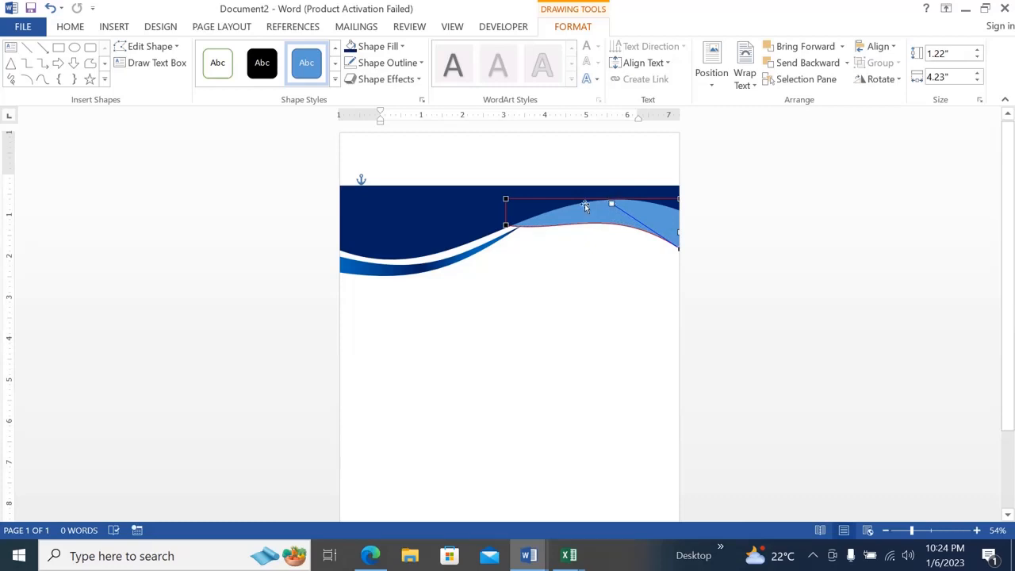
click(506, 226)
drag(565, 228, 575, 217)
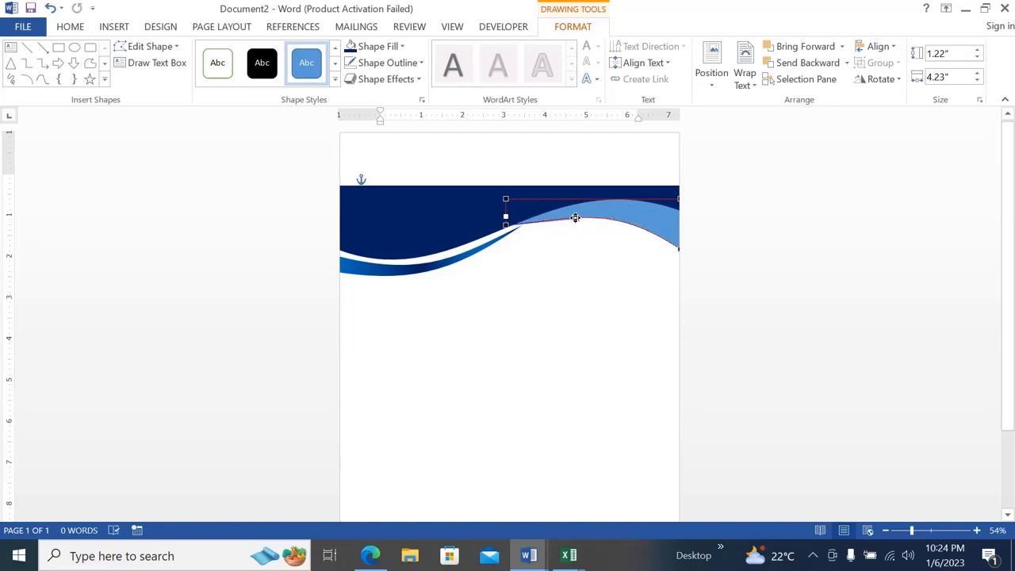
click(585, 204)
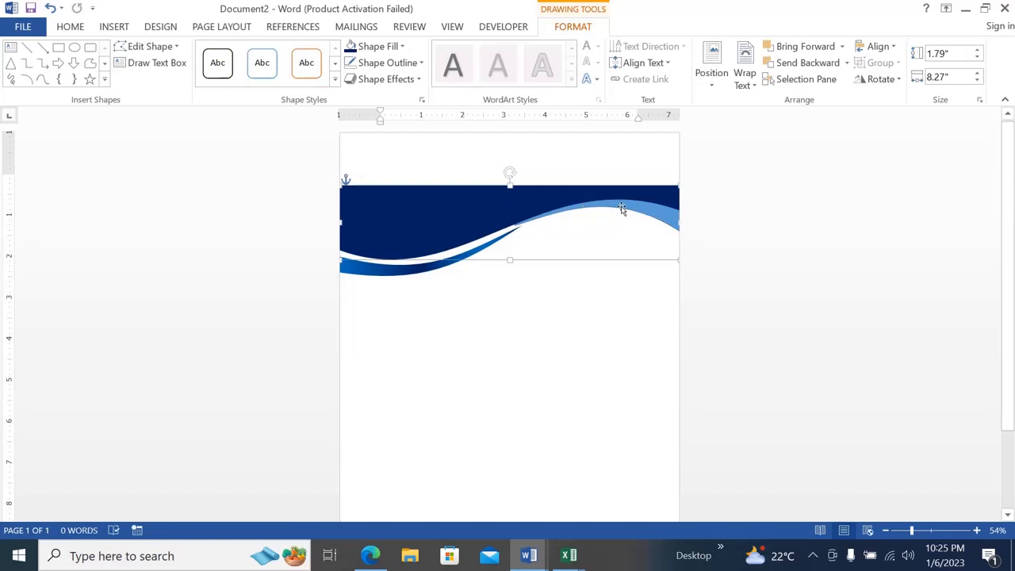
Nudge the light-blue crest shape up slightly to fit it against the dark-blue wave, and deselect it.
click(623, 208)
drag(621, 206, 622, 208)
key(Up)
key(Up)
key(Up)
key(Up)
key(Up)
key(Up)
key(Up)
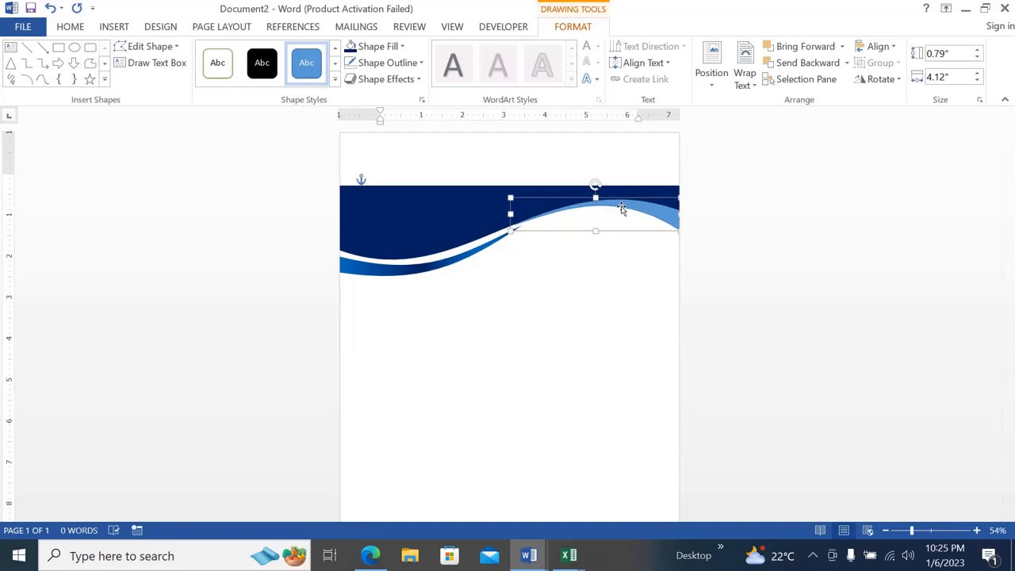
click(590, 314)
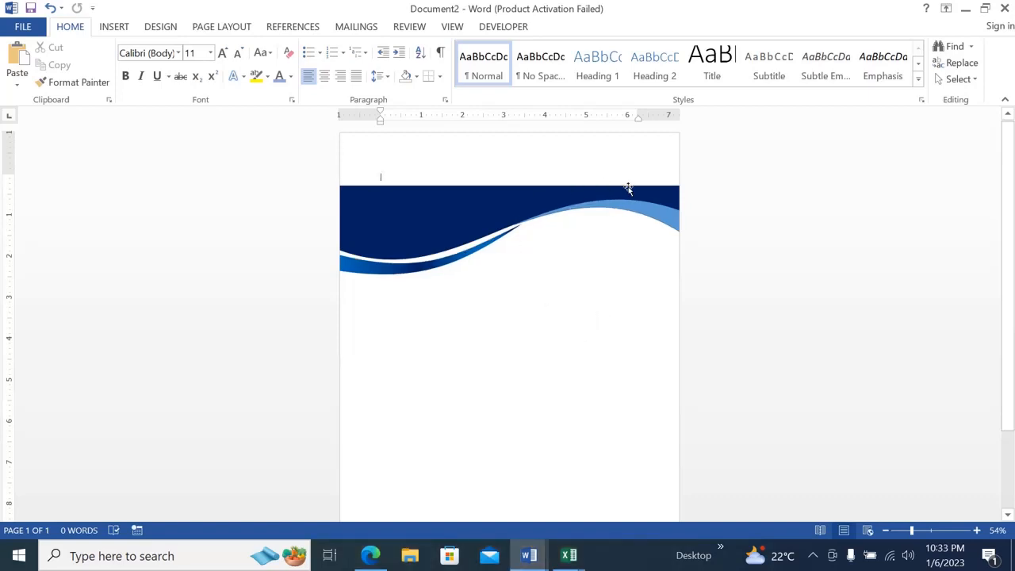
Try a gradient fill on the light-blue crest shape, return it to solid fill and close the formatting settings.
click(657, 212)
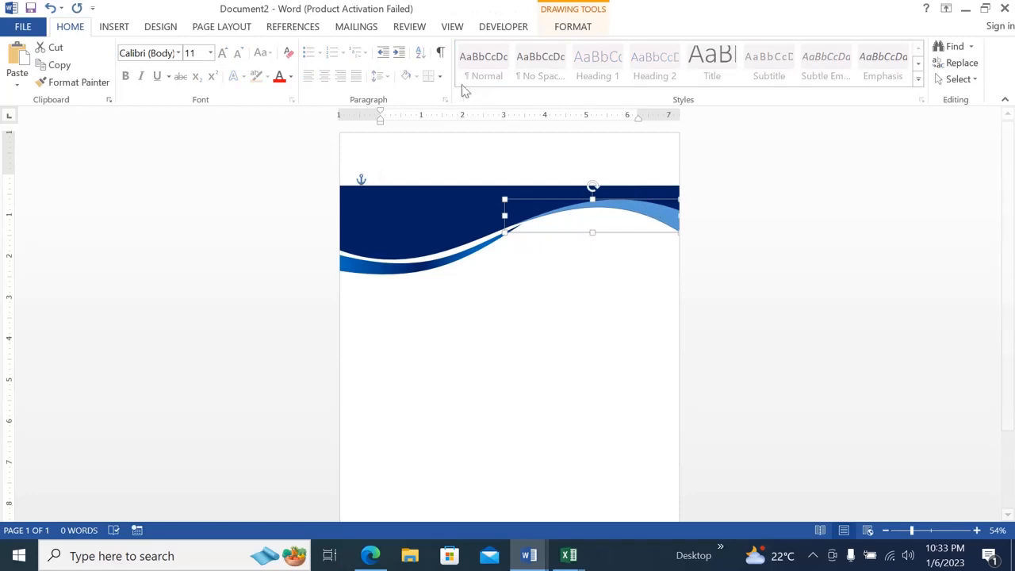
click(565, 28)
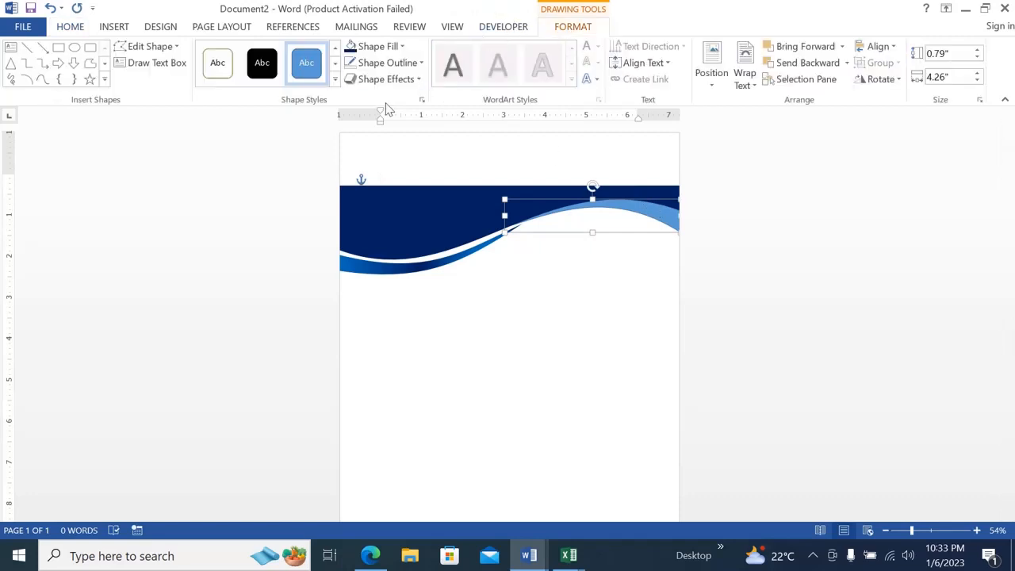
click(421, 100)
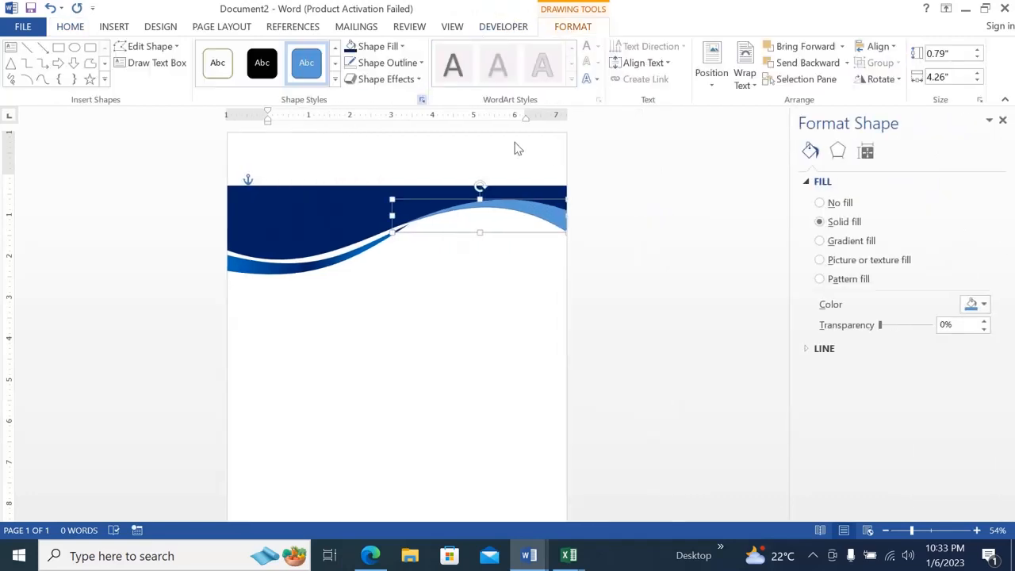
click(820, 242)
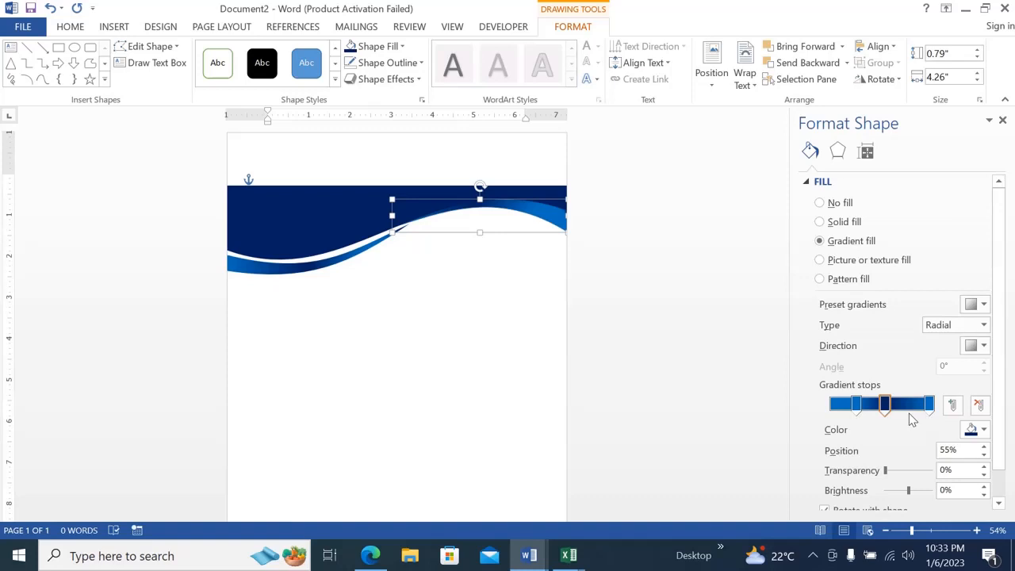
click(820, 223)
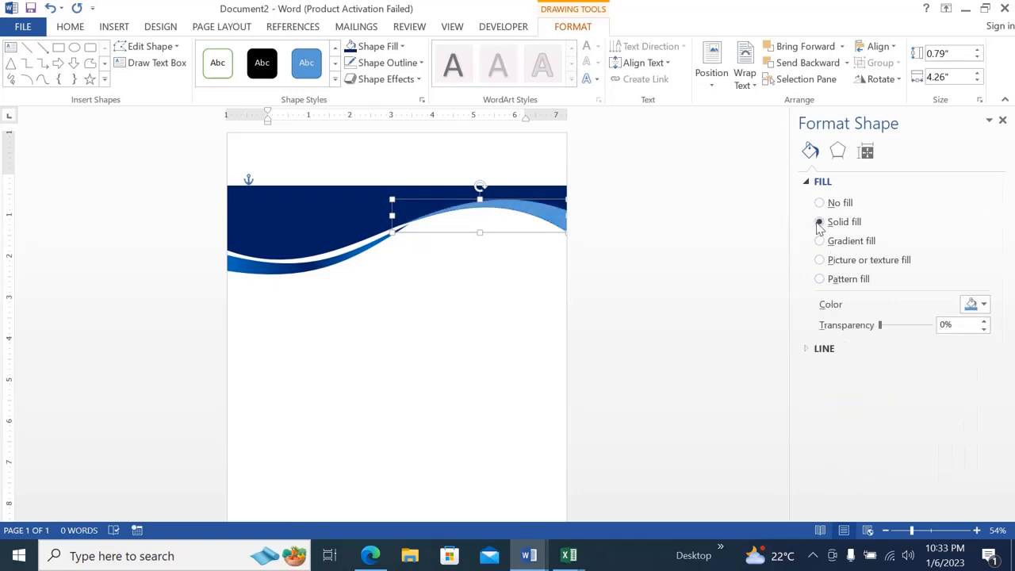
click(806, 181)
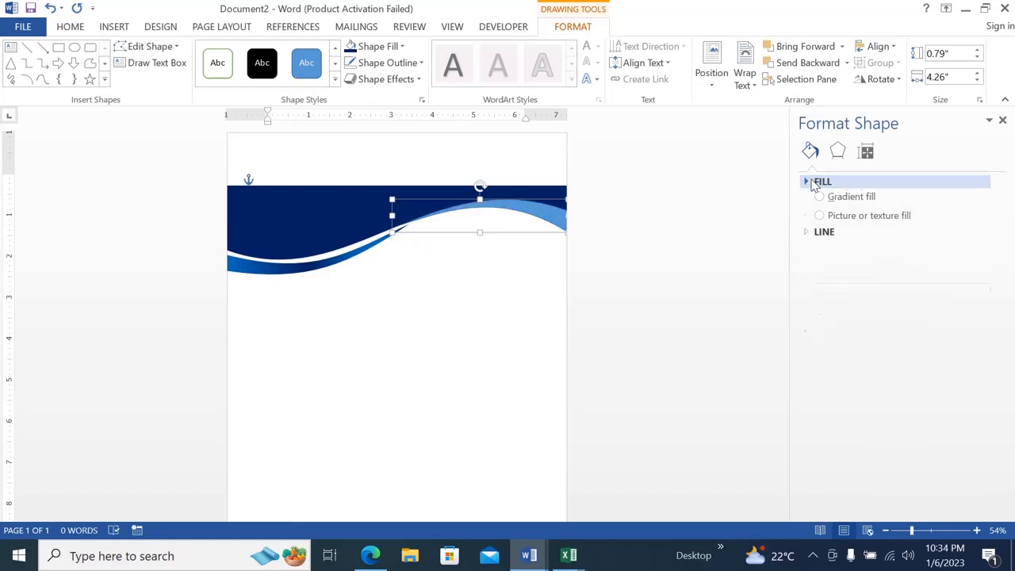
click(730, 227)
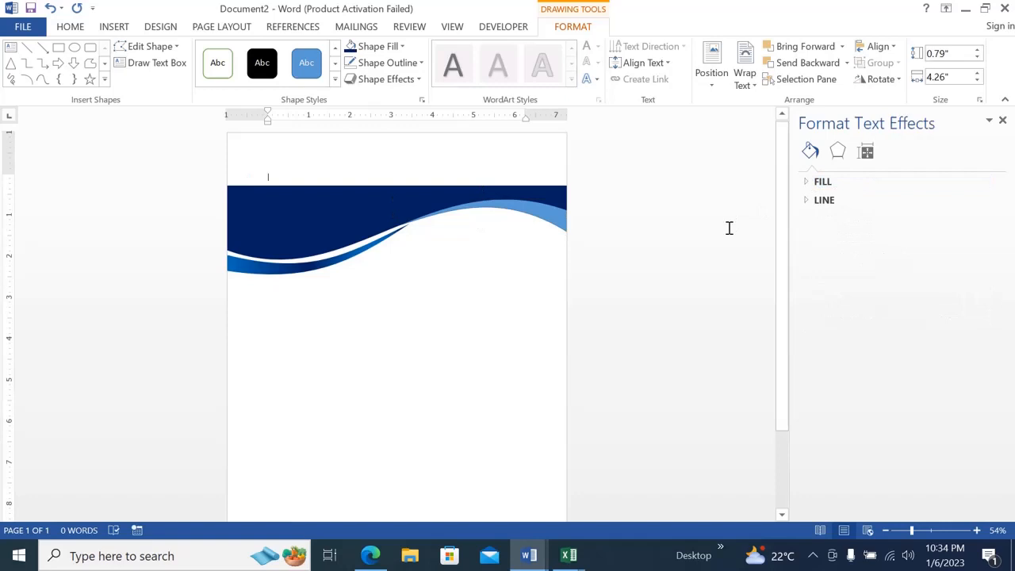
click(1003, 121)
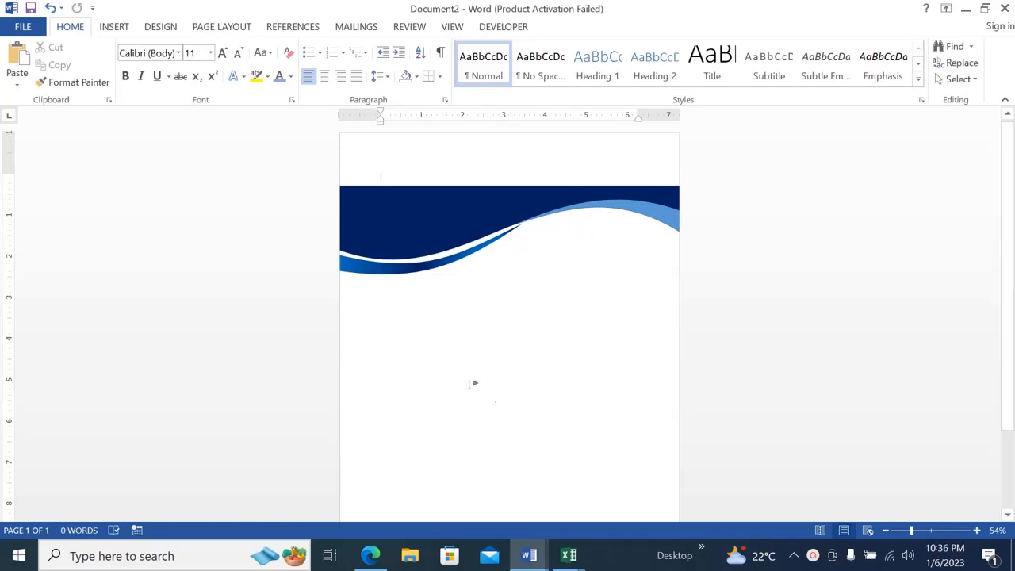
Group the dark-blue wave, the gradient wave and the light-blue crest shape into one object.
click(391, 230)
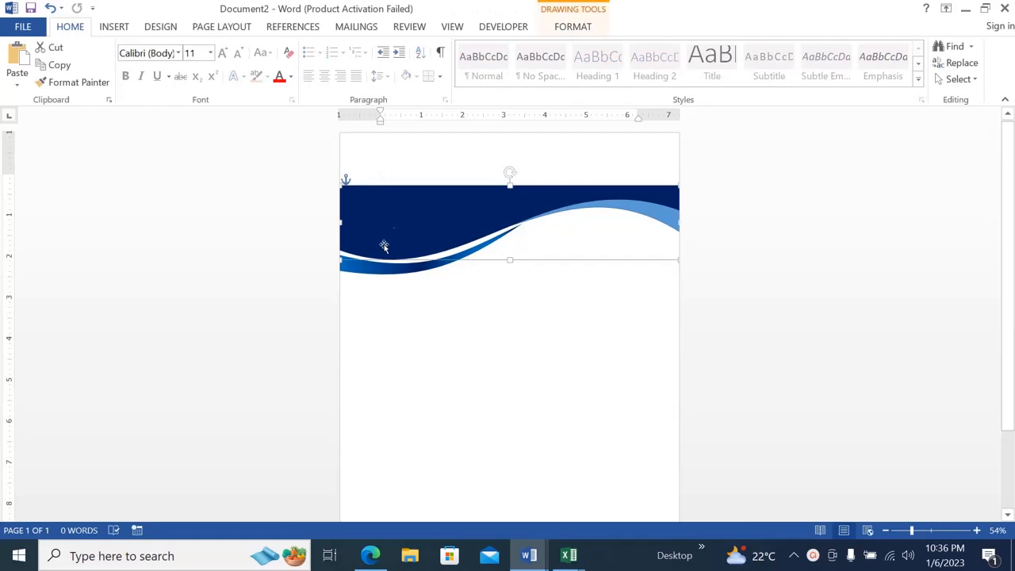
click(372, 272)
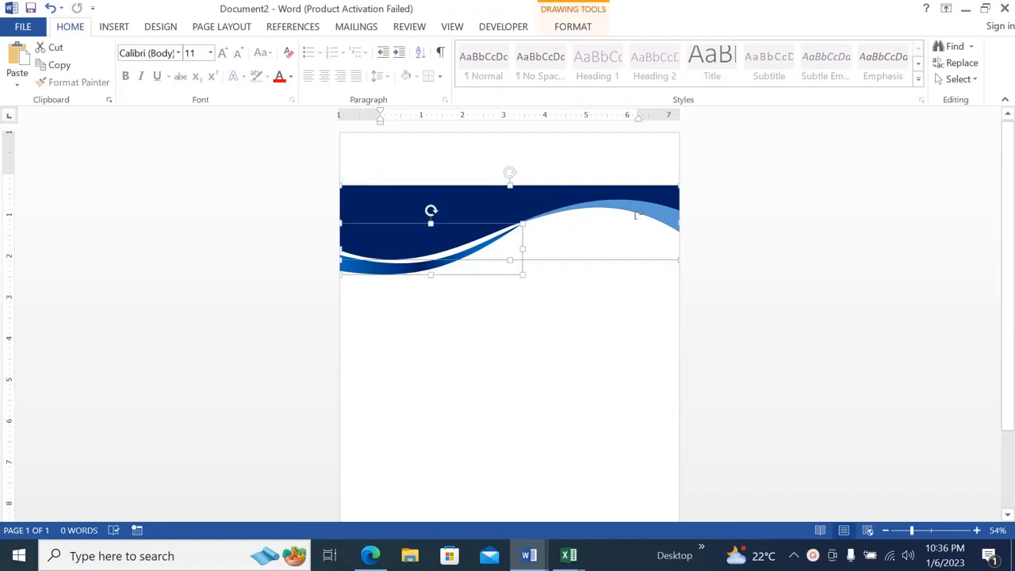
click(667, 213)
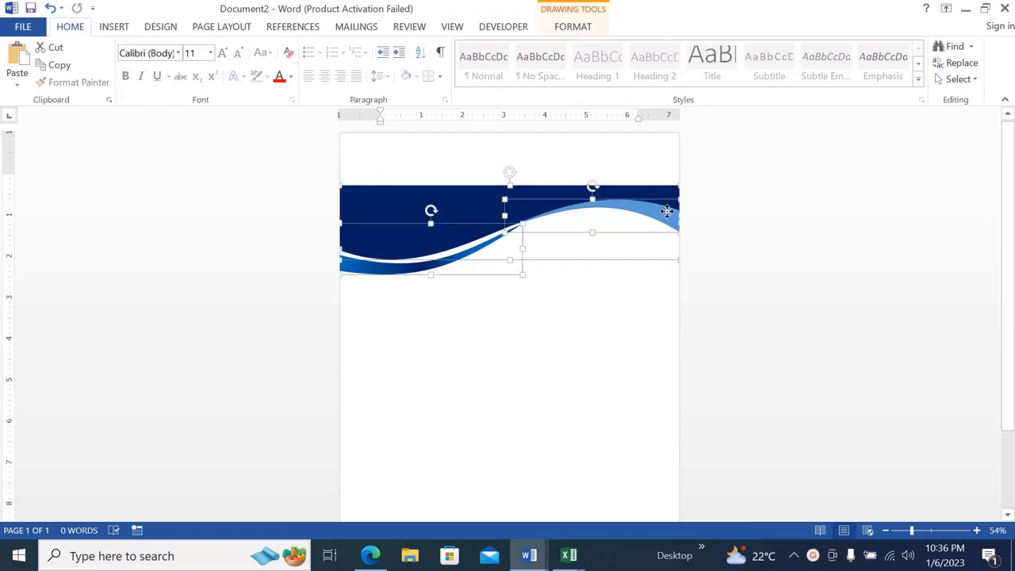
right_click(641, 212)
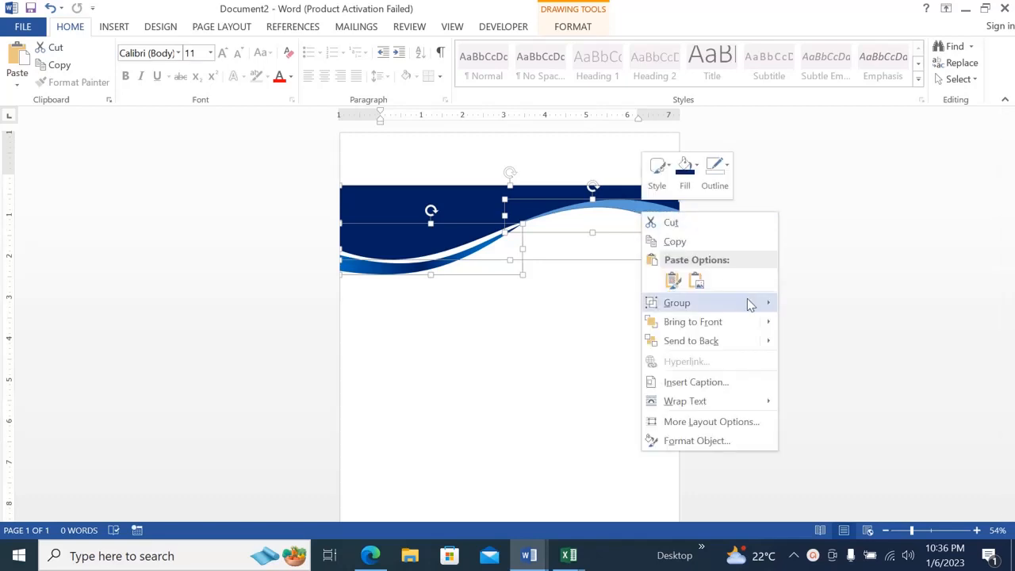
mouse_move(754, 304)
click(797, 308)
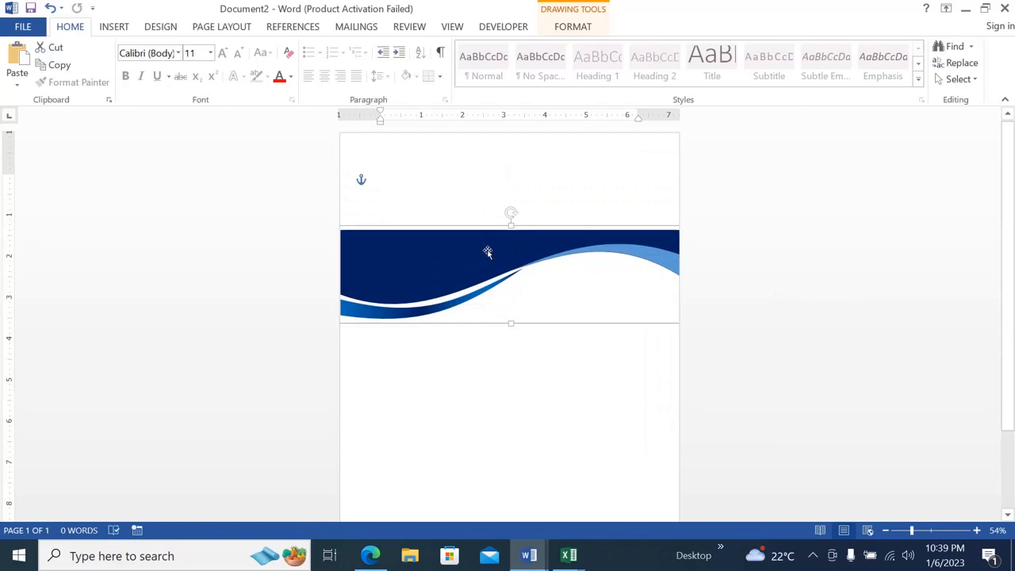
Move the grouped wave to the page's top edge and move a pasted copy down the page for the footer.
drag(487, 251, 482, 152)
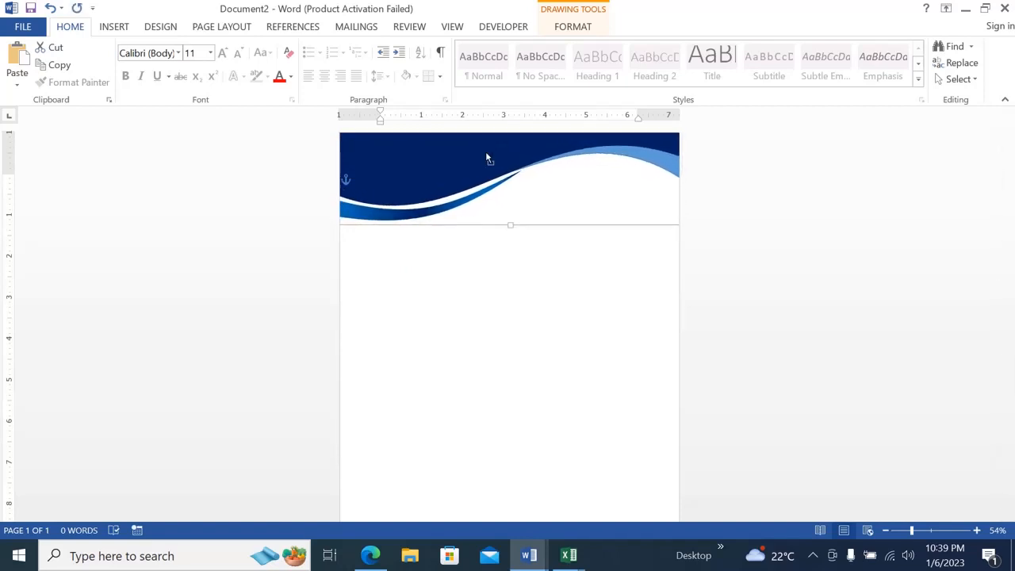
key(ctrl+v)
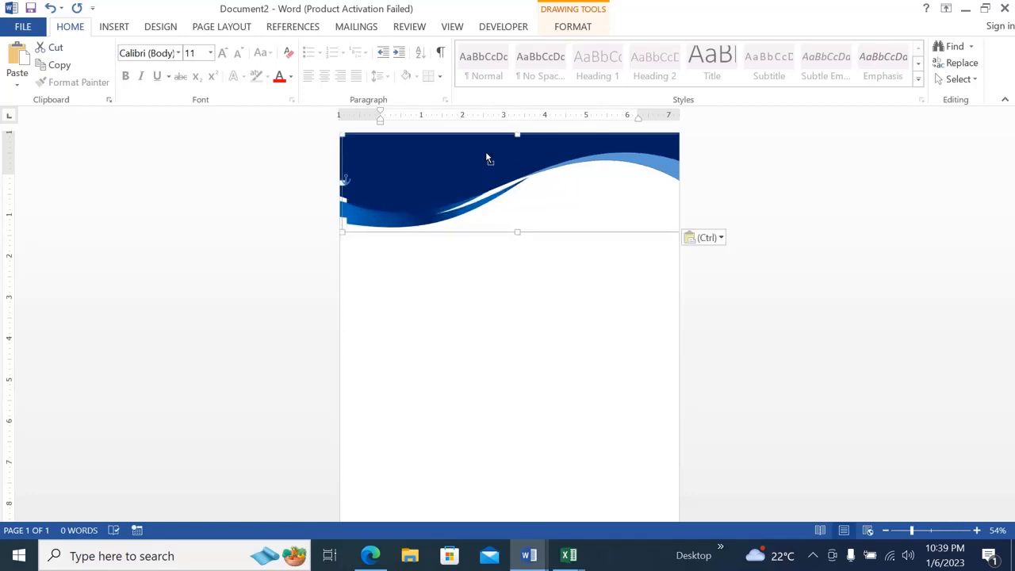
drag(487, 158, 528, 414)
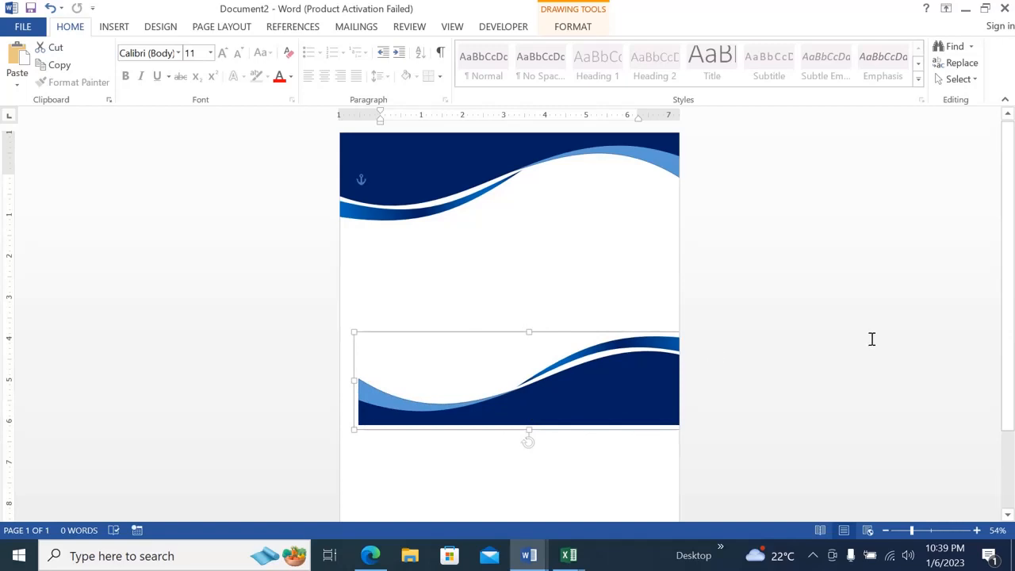
drag(1013, 299, 1012, 386)
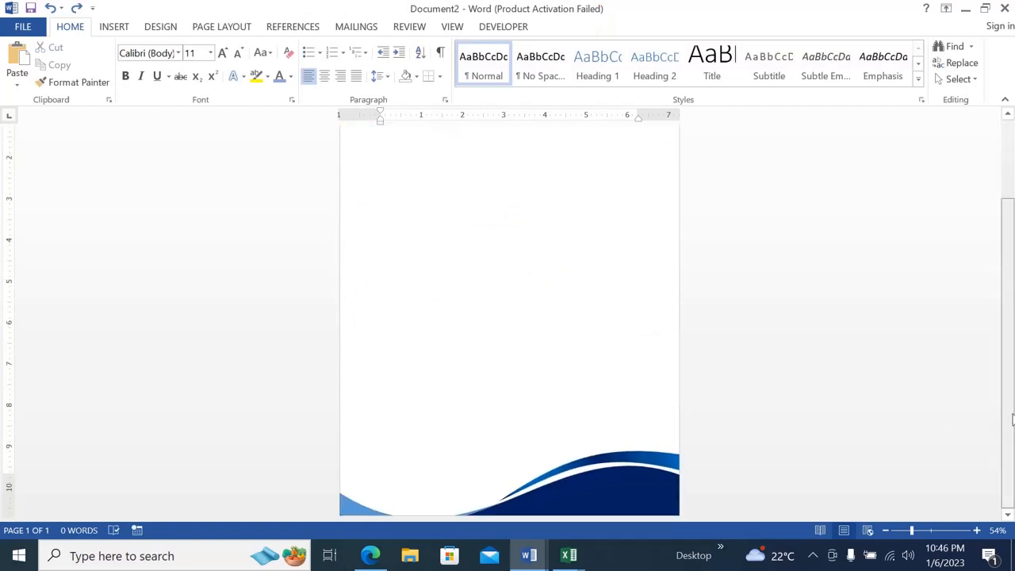
Insert the logo picture named download from the Ms Word folder into the page.
drag(1011, 420, 1013, 278)
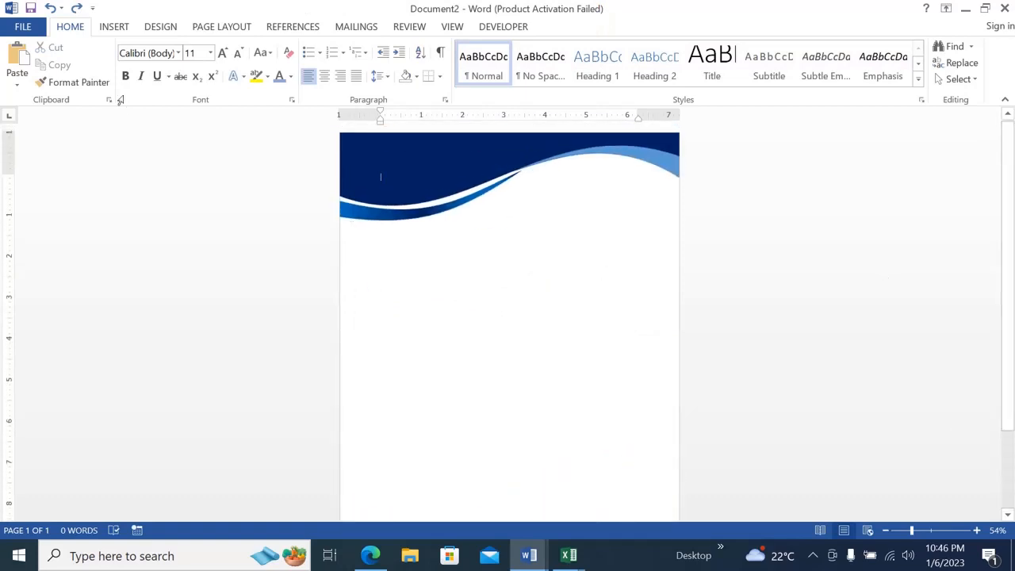
click(111, 30)
click(129, 65)
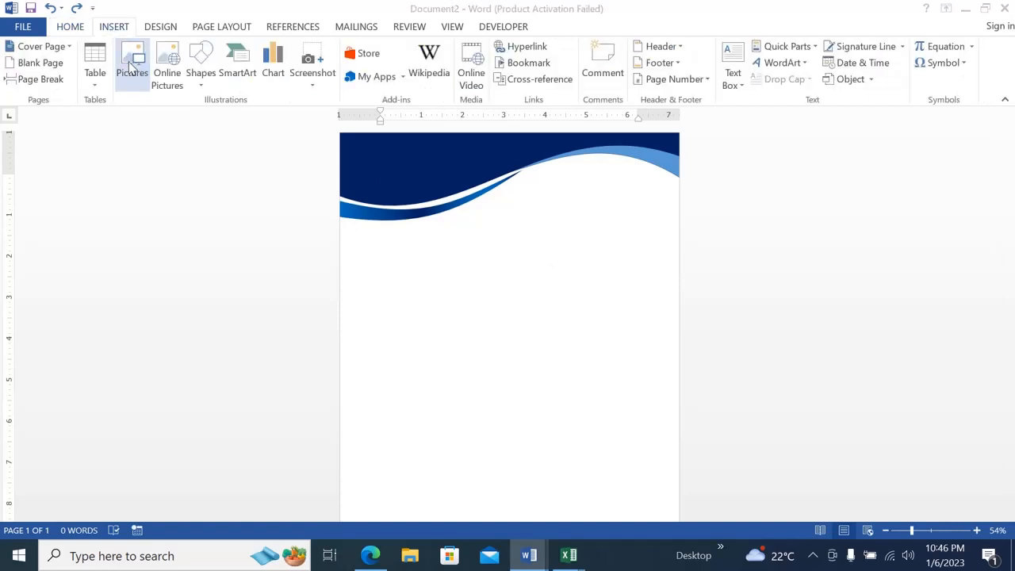
click(170, 120)
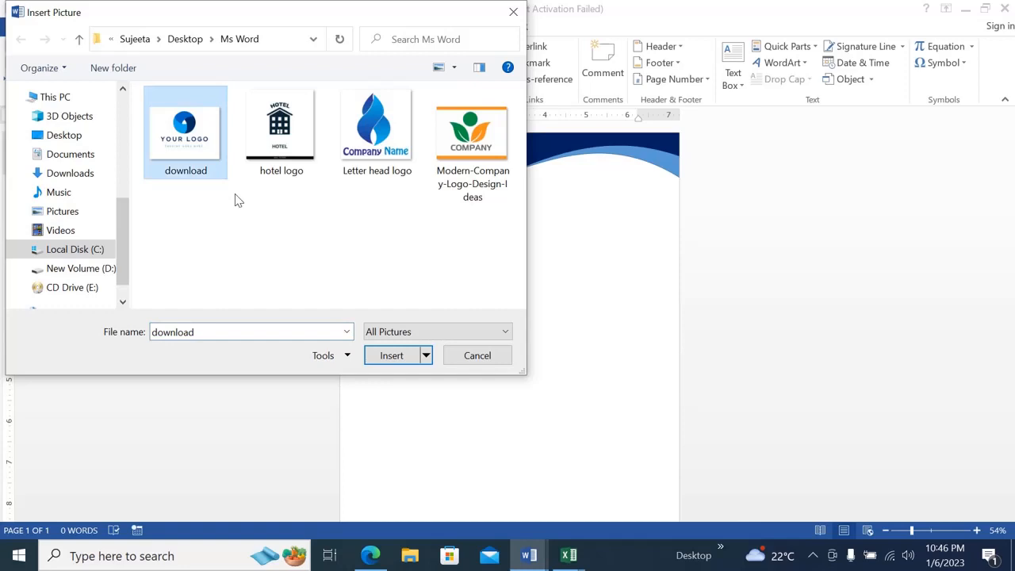
click(389, 357)
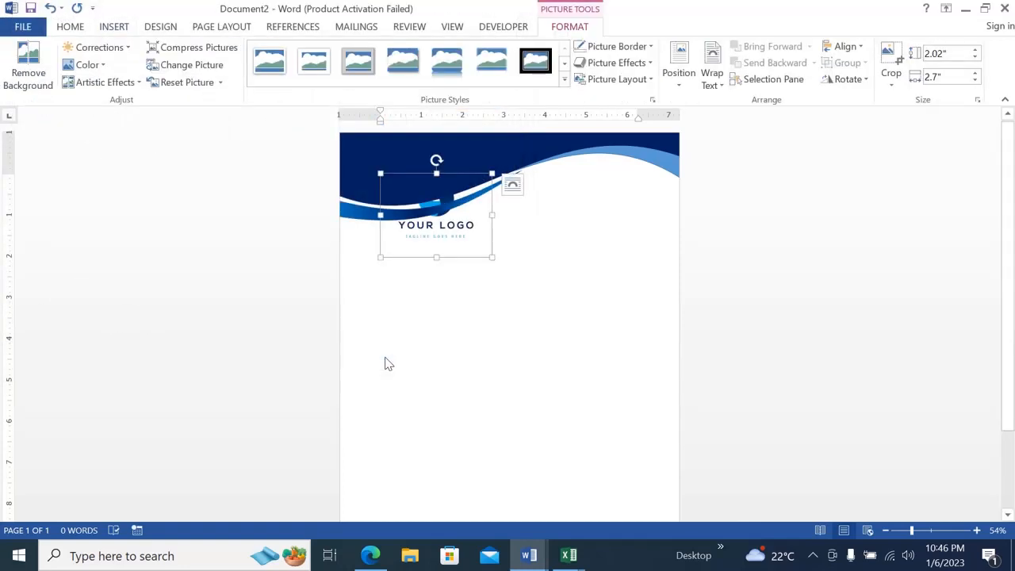
Set the logo's text wrapping to In Front of Text and move it into the white area just below the header.
click(719, 90)
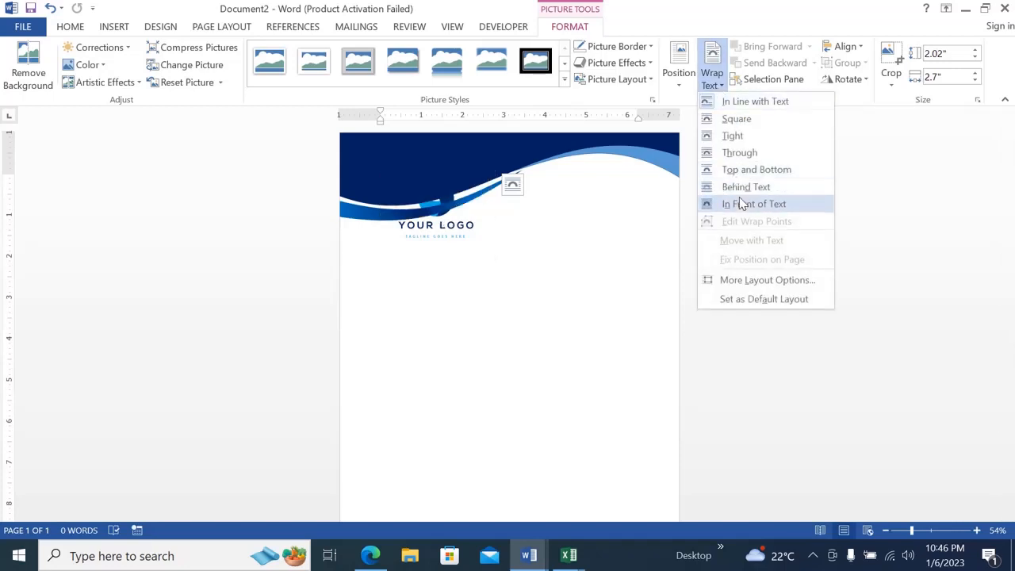
click(744, 204)
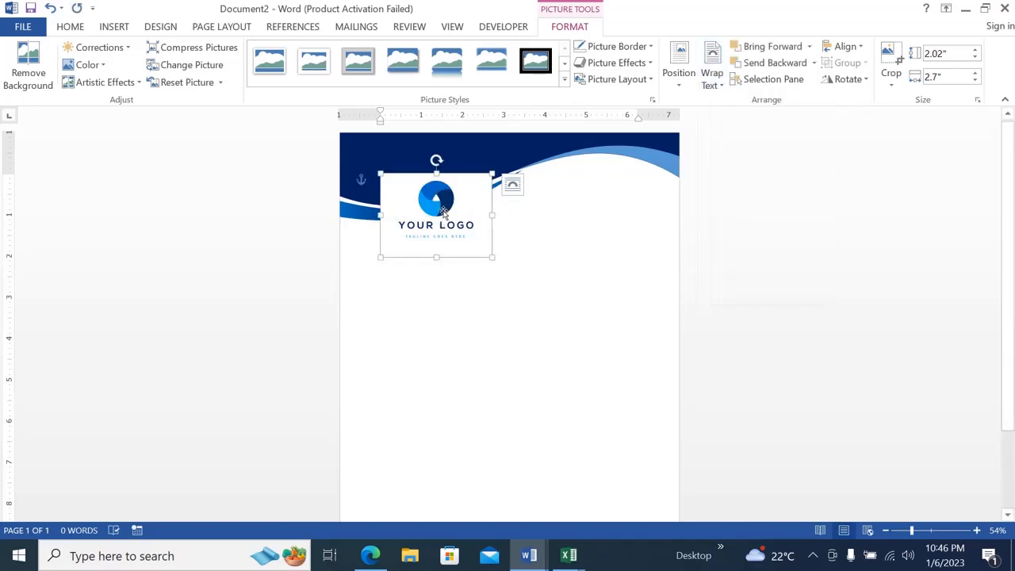
drag(444, 213, 485, 270)
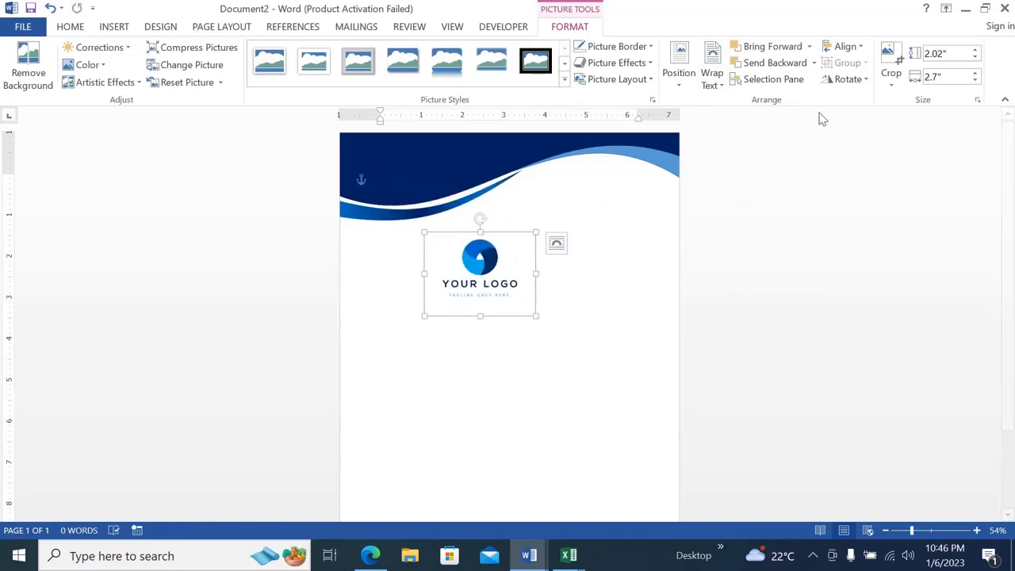
Crop the logo picture down to its round blue emblem, leaving it about 1.09" wide and 0.99" high.
click(892, 83)
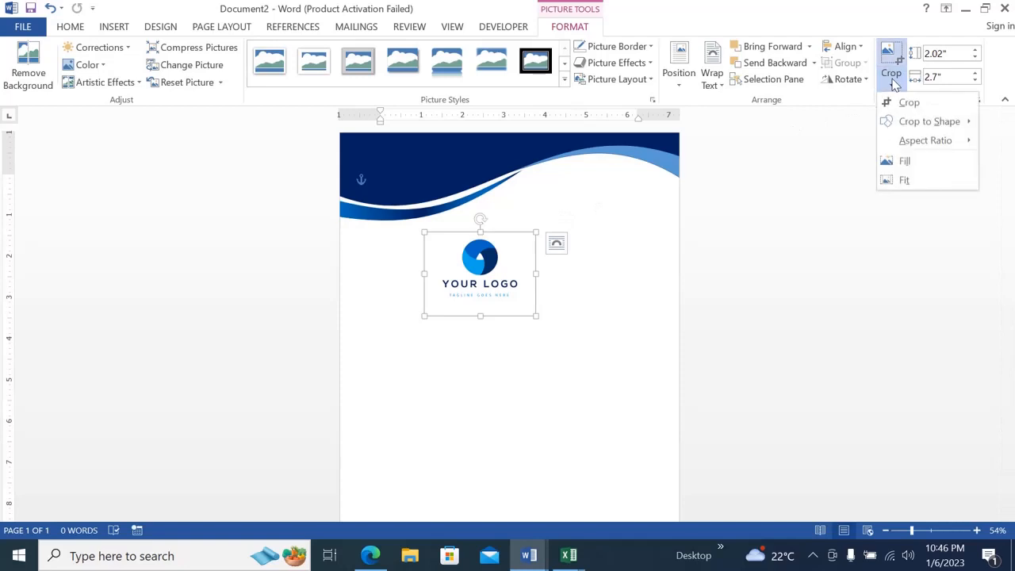
click(906, 104)
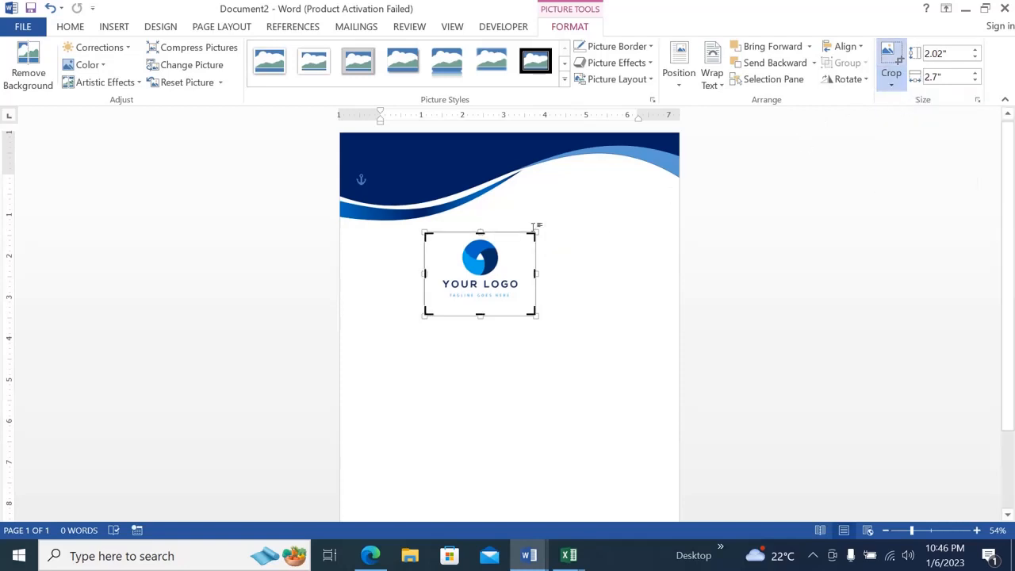
drag(530, 236, 515, 236)
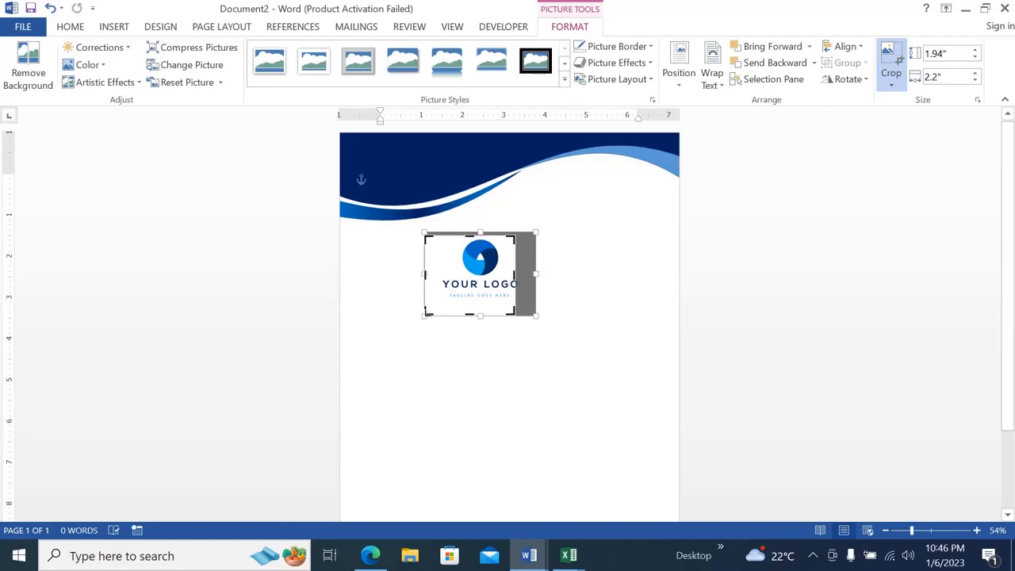
drag(426, 274, 462, 275)
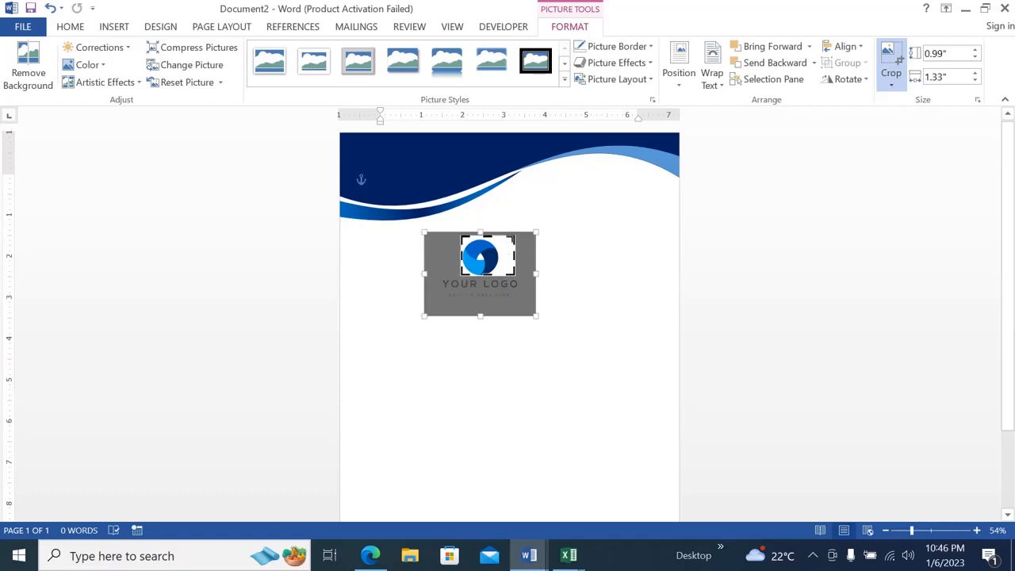
drag(514, 236, 505, 234)
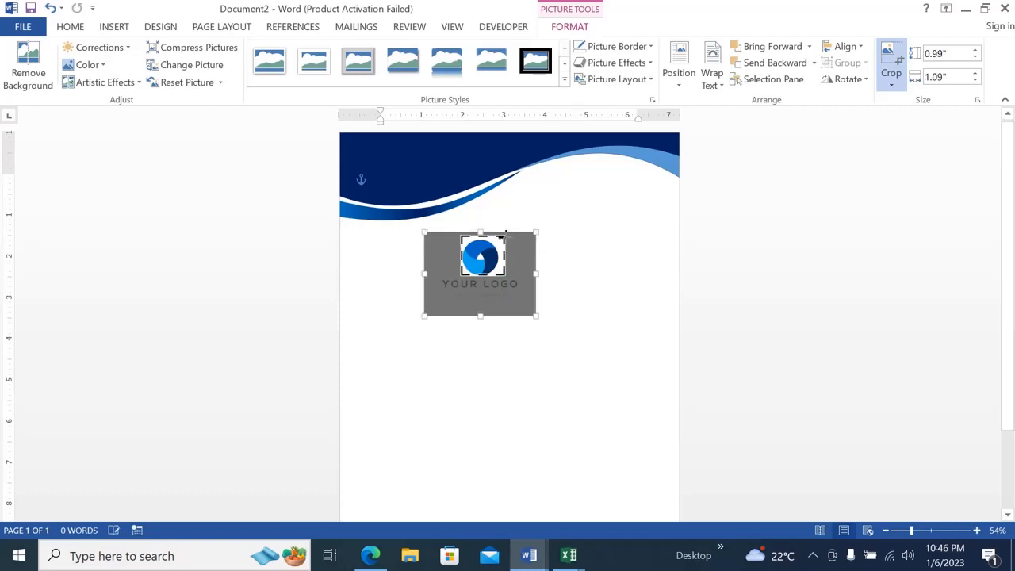
click(505, 236)
click(485, 270)
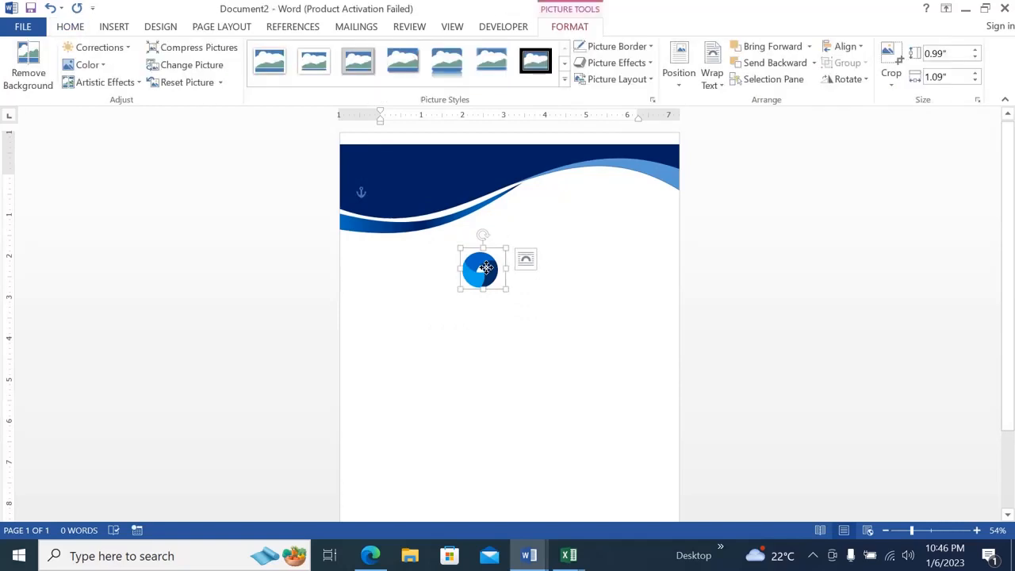
Move the cropped logo onto the dark-blue header's left part and apply the white-bordered picture style with snipped diagonal corners.
drag(485, 270, 396, 182)
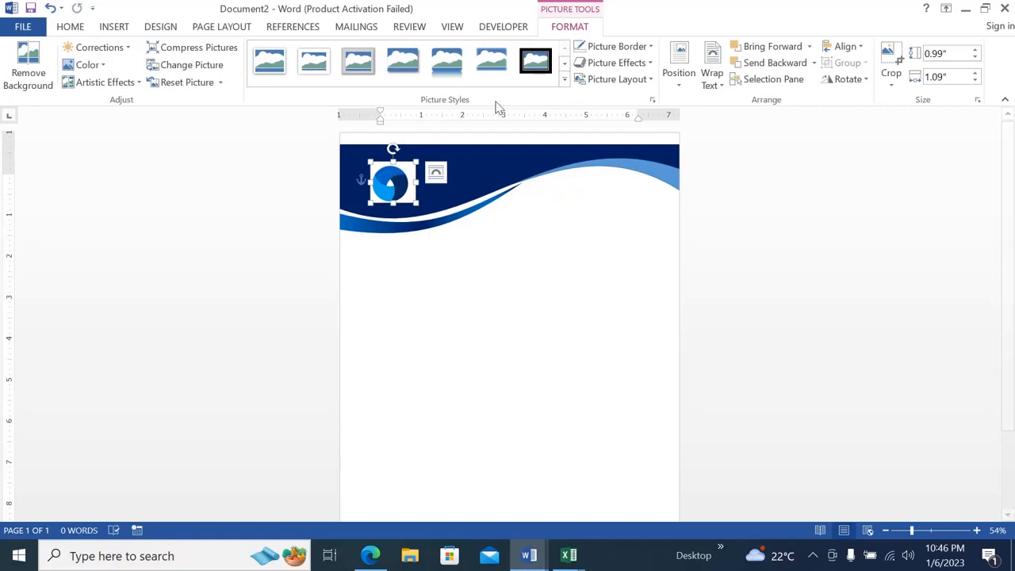
click(566, 80)
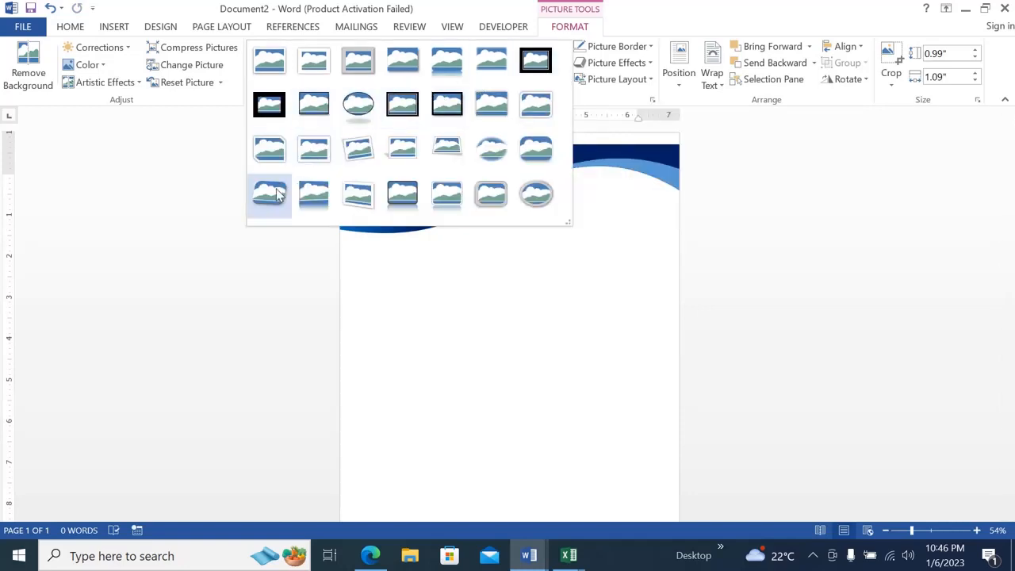
click(276, 159)
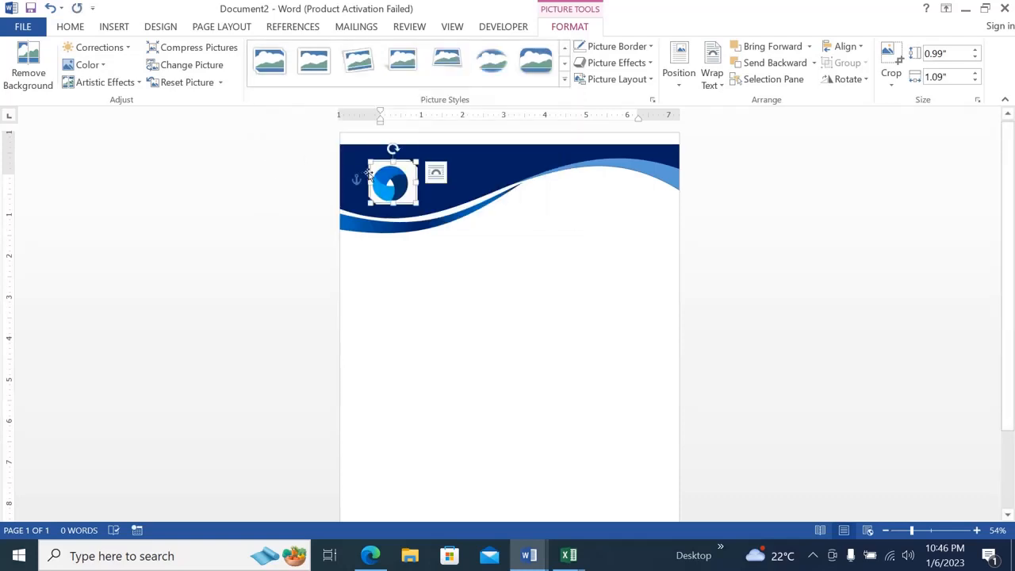
click(441, 297)
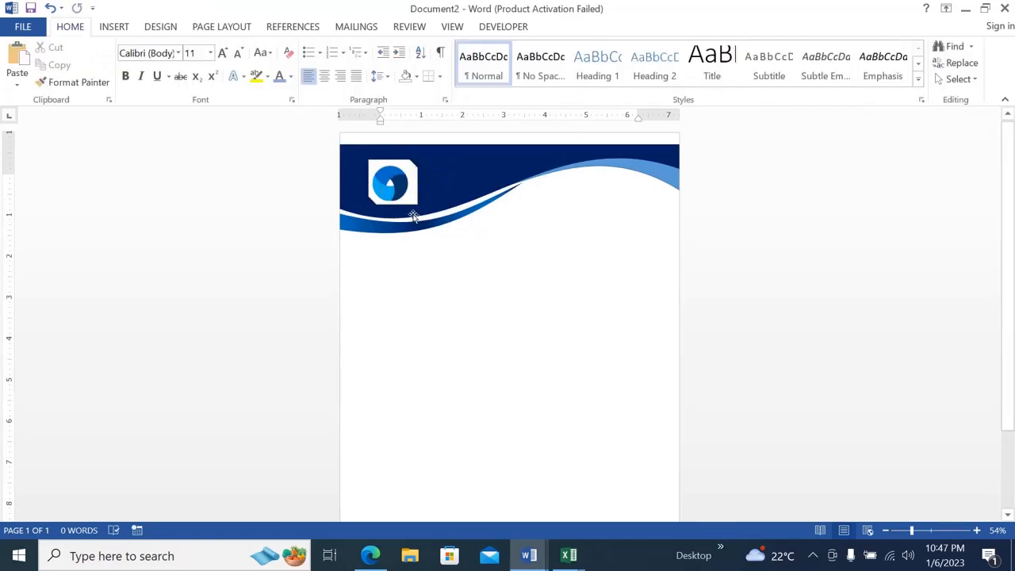
click(397, 189)
drag(397, 189, 383, 181)
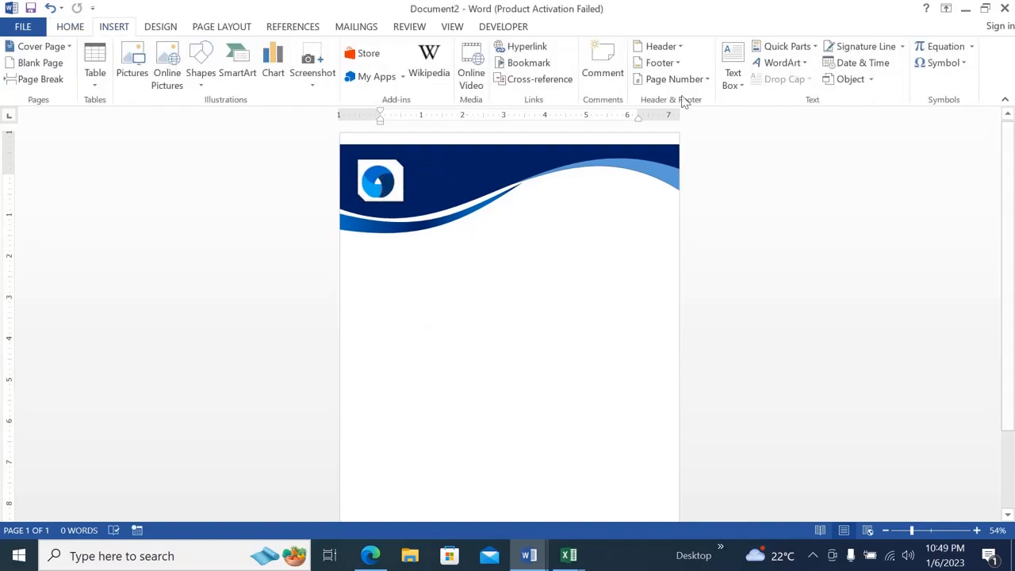
Draw a text box about 5.05" wide and 1.06" high below the header and enter Company Name.
click(735, 94)
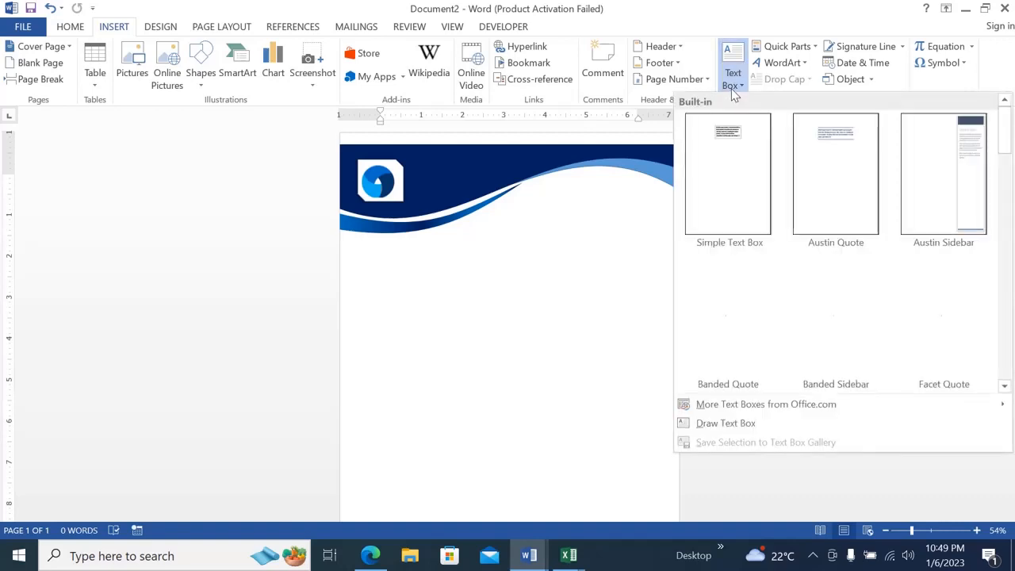
click(713, 426)
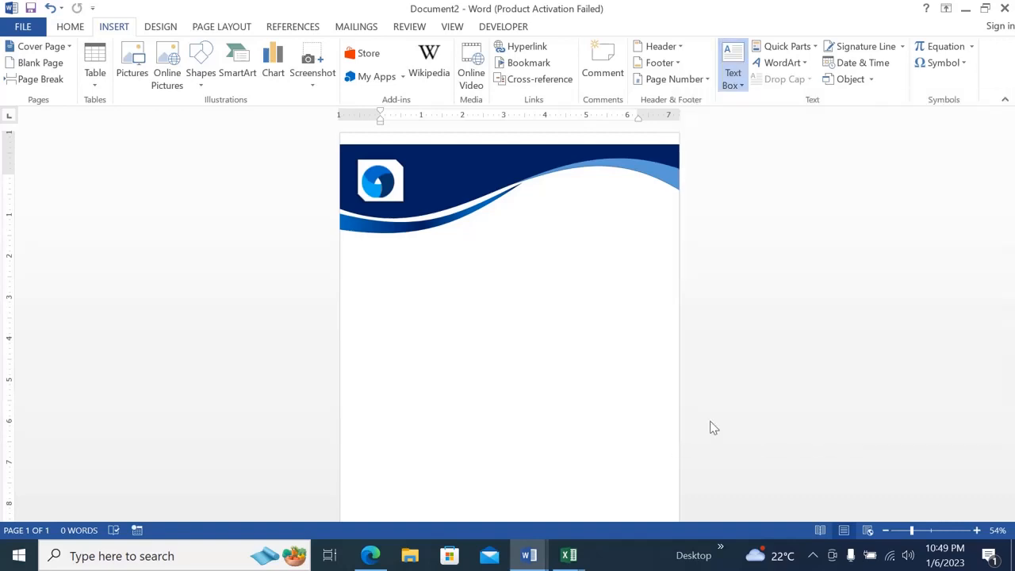
mouse_move(429, 255)
mouse_down()
mouse_move(626, 288)
mouse_move(637, 300)
mouse_up()
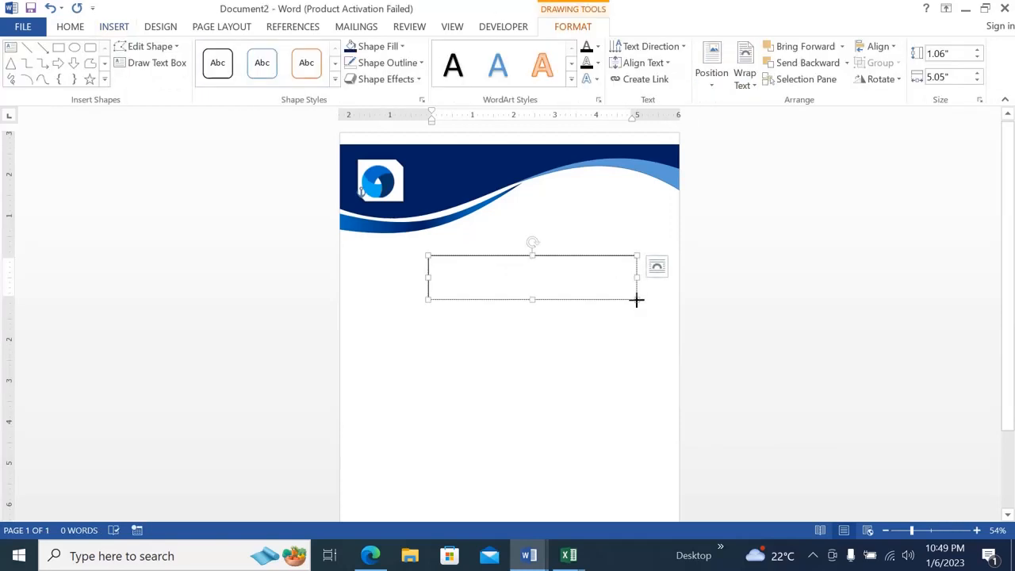
text(Company Name)
Enlarge the Company Name text by several font-size steps and make it bold.
triple_click(442, 264)
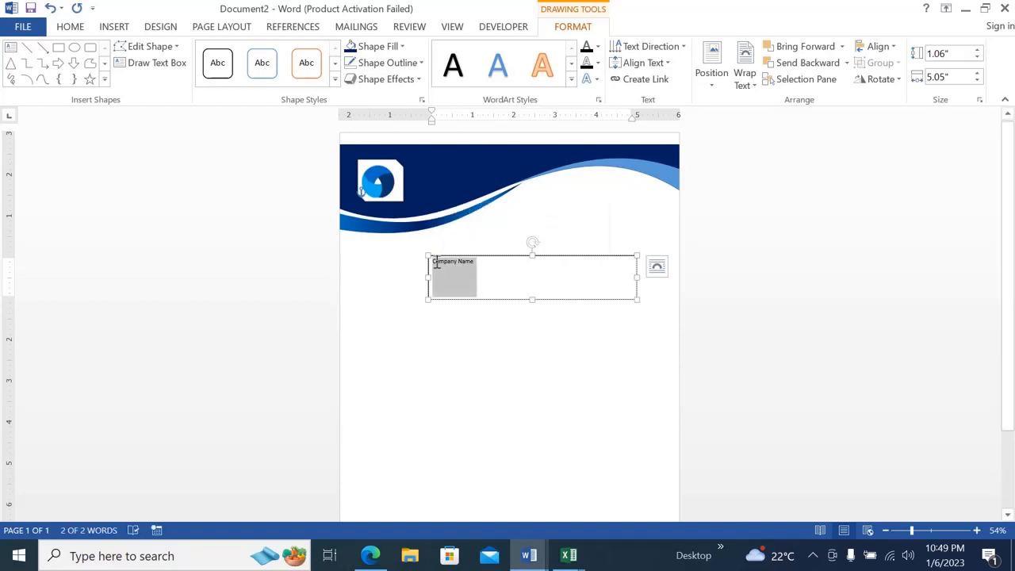
key(ctrl+bracketright)
key(ctrl+bracketright)
key(ctrl+bracketright)
key(ctrl+bracketright)
key(ctrl+bracketright)
key(ctrl+bracketright)
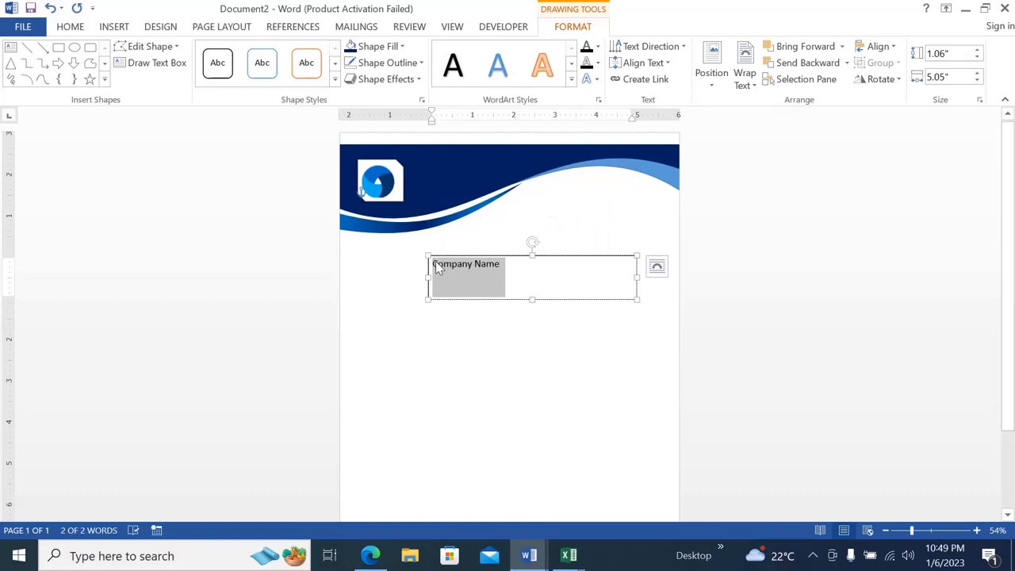
key(ctrl+bracketright)
key(ctrl+bracketright)
key(ctrl+bracketright)
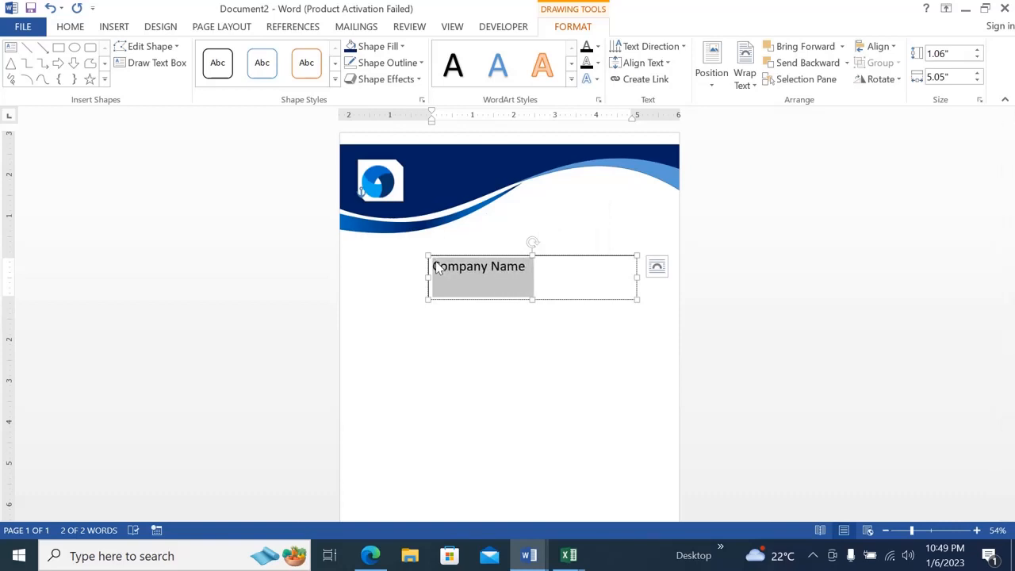
key(ctrl+b)
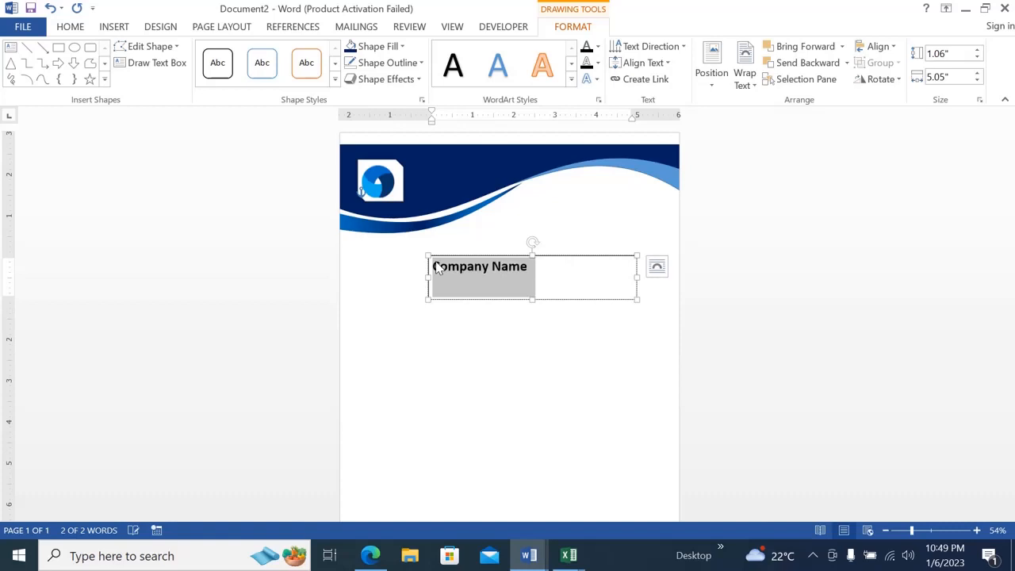
Add the company's street address in smaller bold text on a second line under Company Name.
click(537, 274)
key(Return)
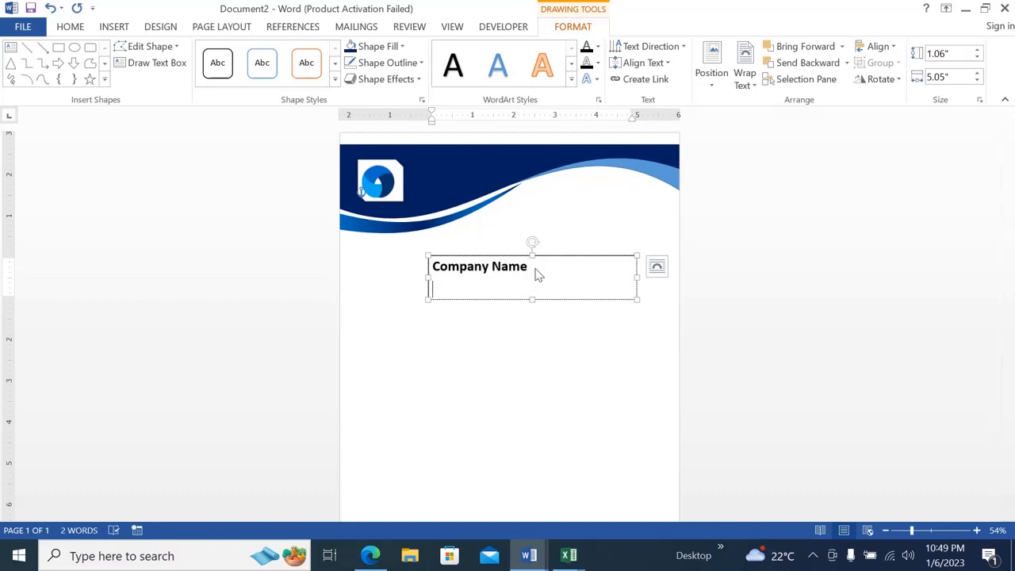
text(3 boo)
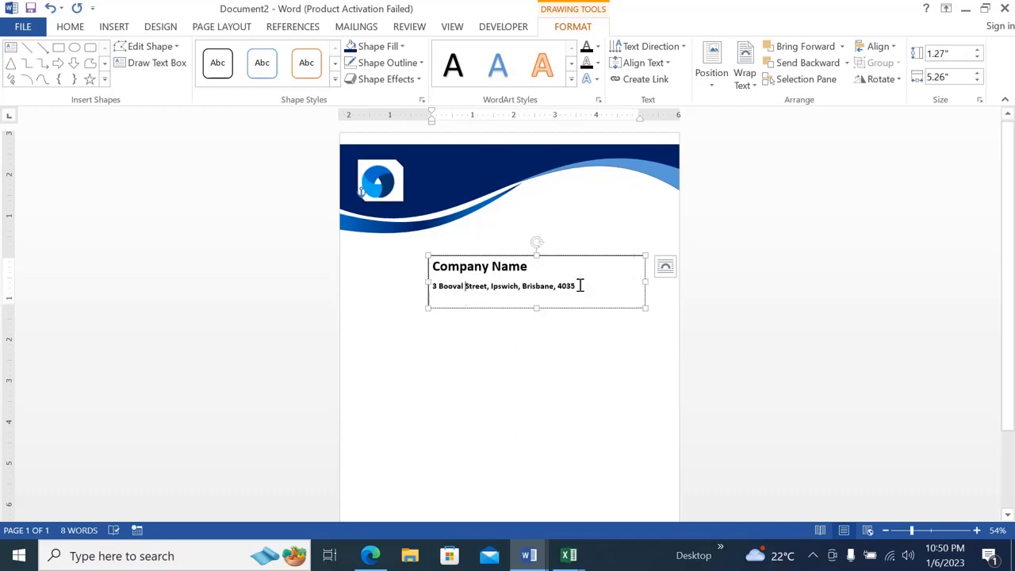
Remove the space after paragraphs for both text box lines and set their line spacing to 1.0.
drag(580, 286, 442, 272)
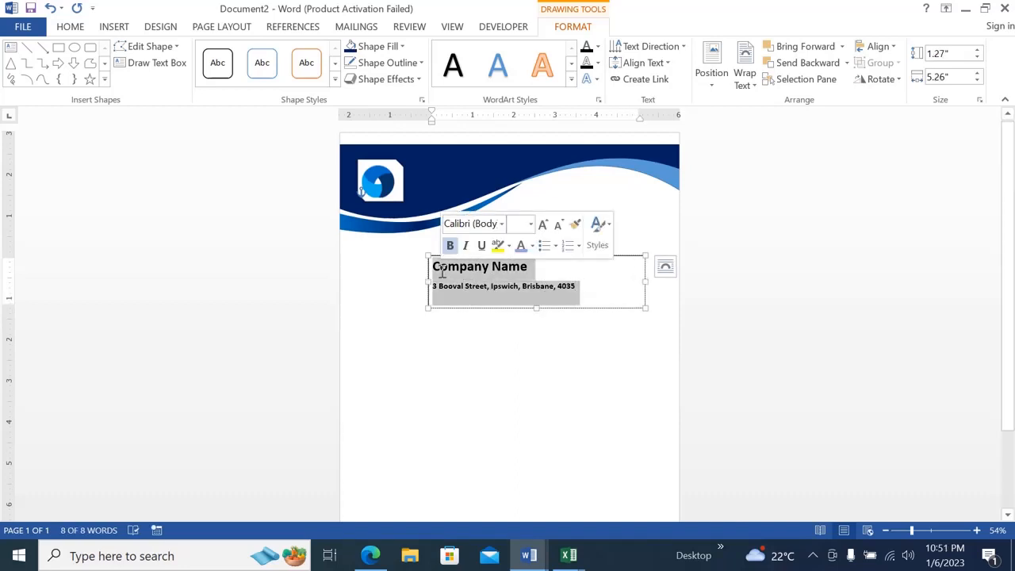
click(69, 28)
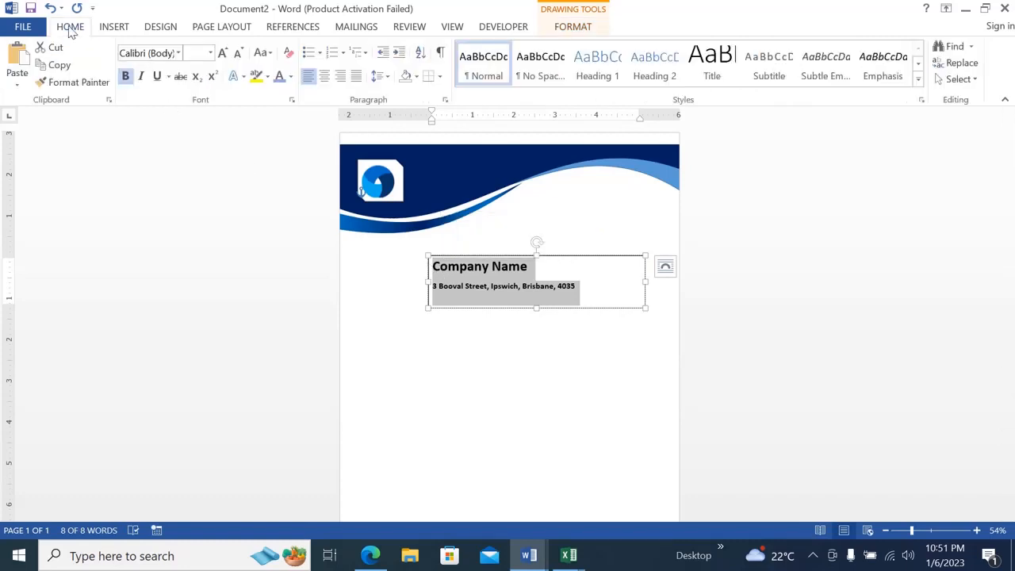
click(389, 79)
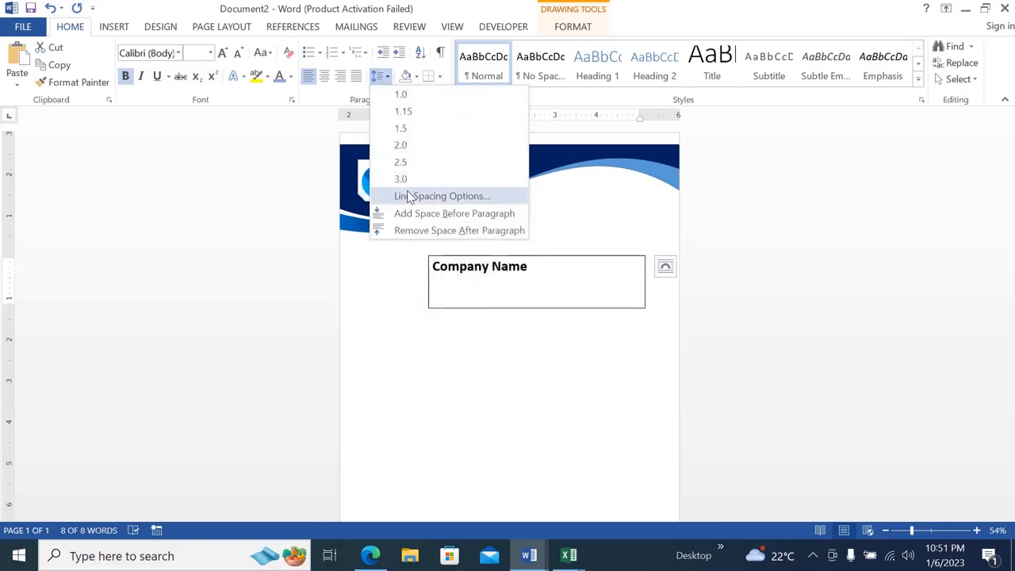
click(411, 231)
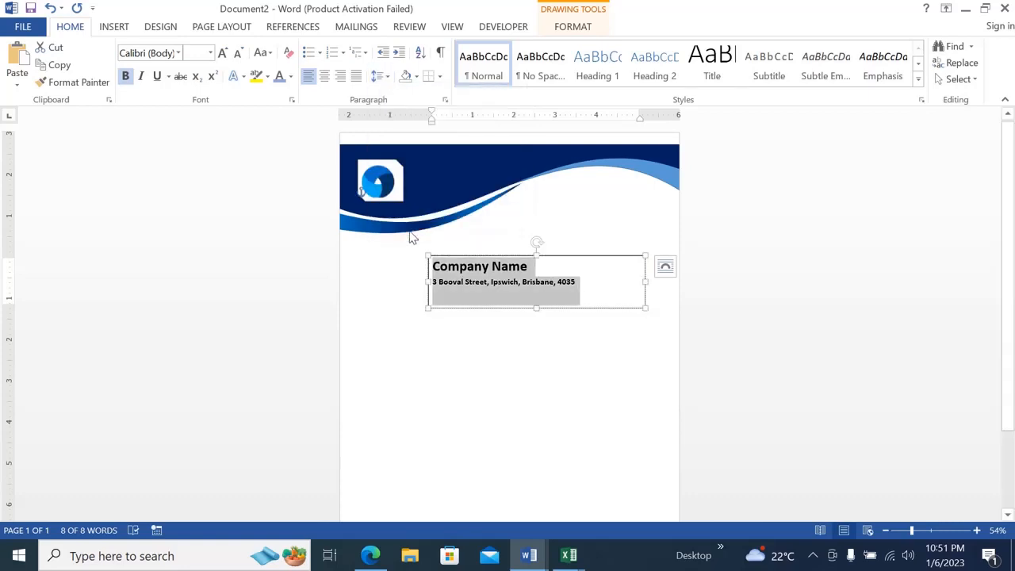
click(385, 78)
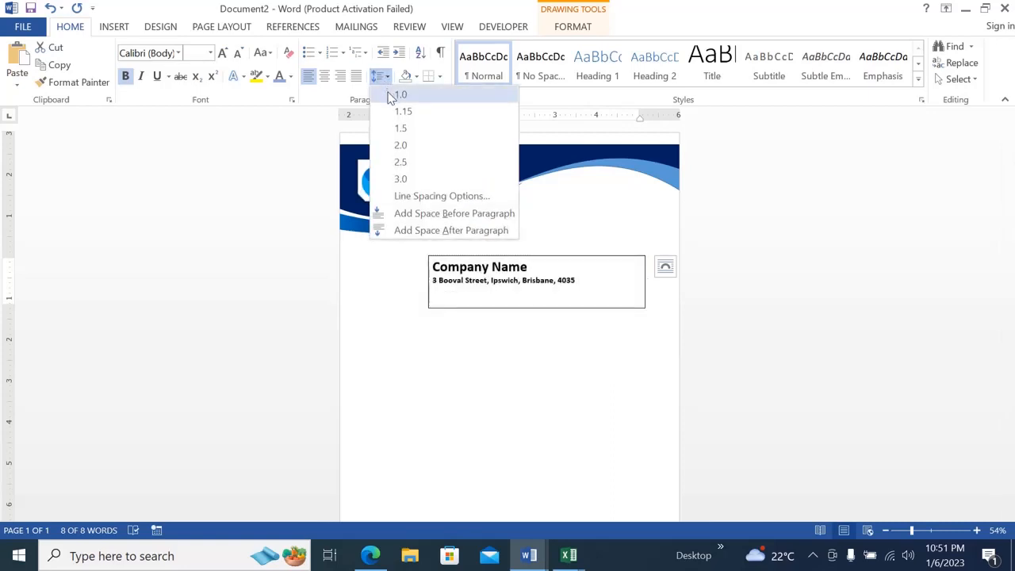
click(393, 95)
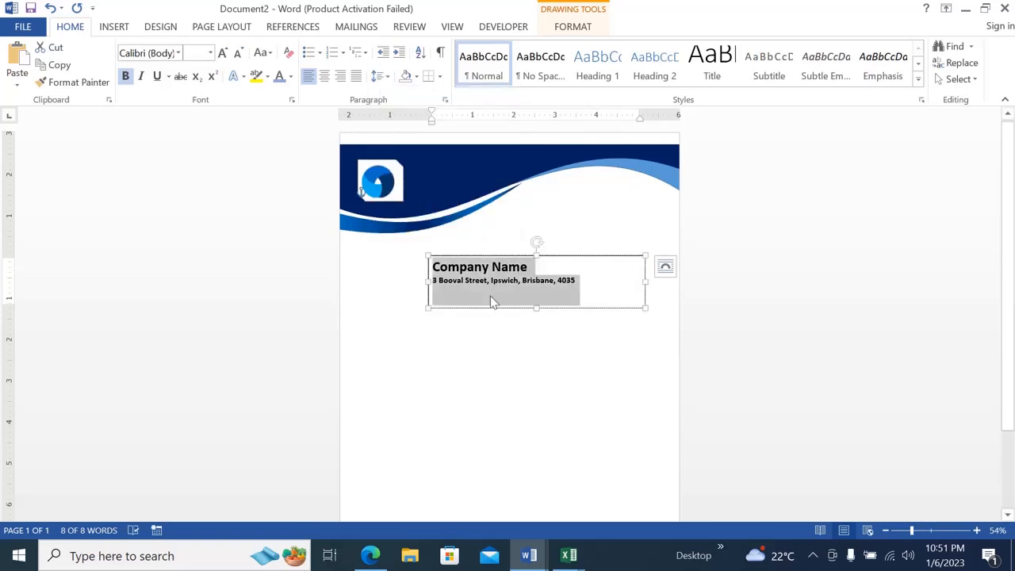
Set the text box to No Outline and No Fill.
click(564, 32)
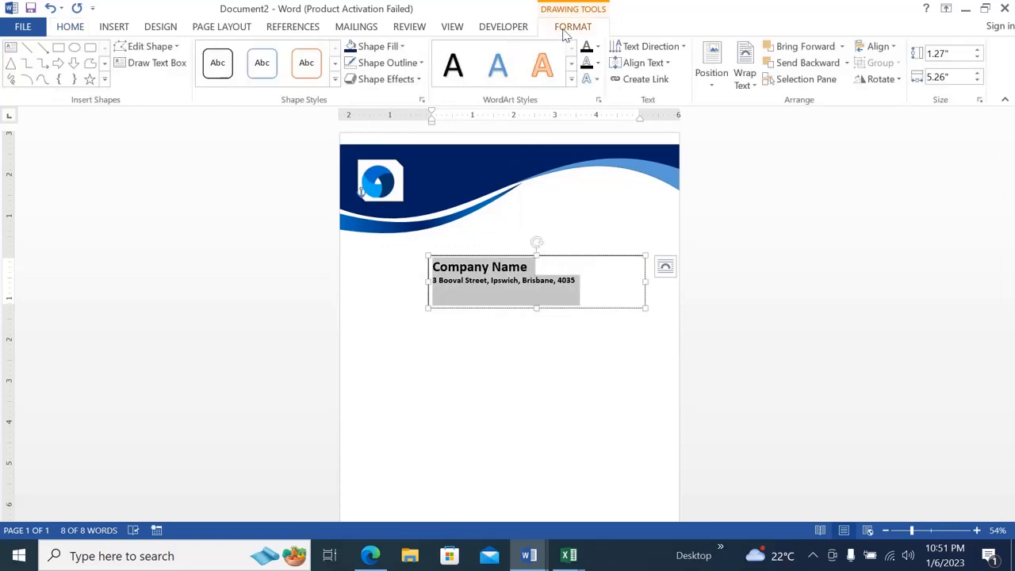
click(389, 65)
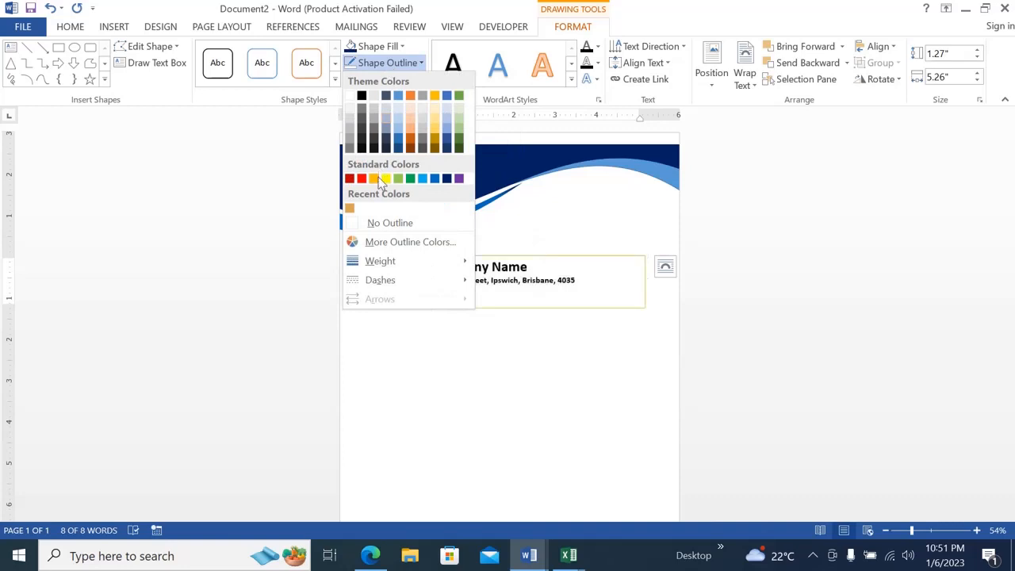
click(373, 225)
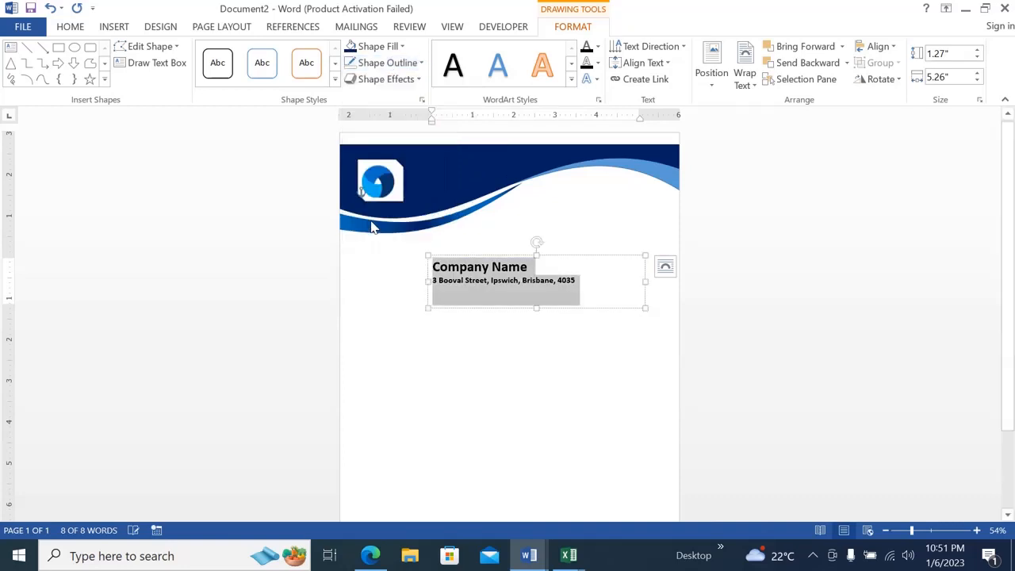
click(402, 47)
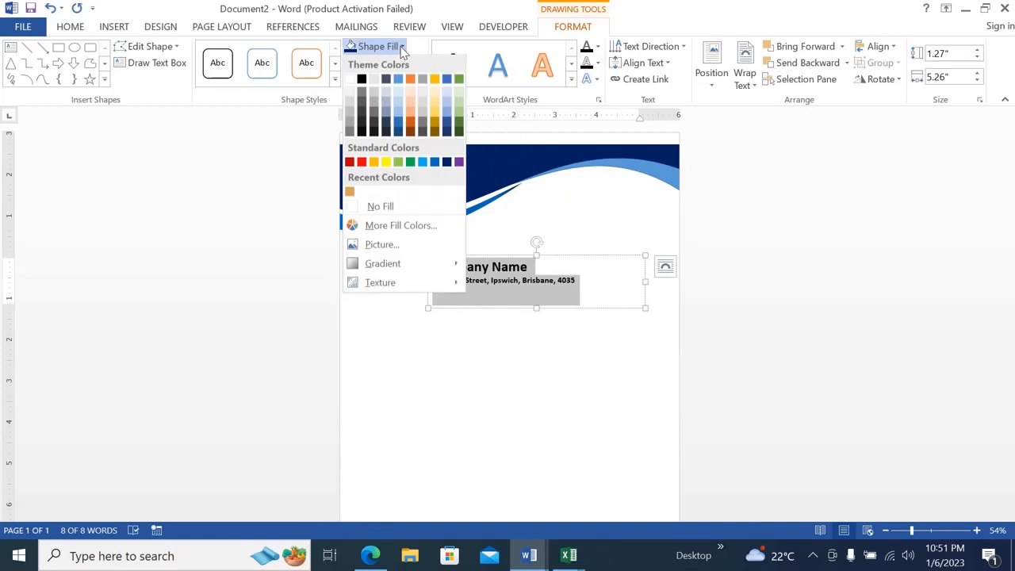
click(377, 208)
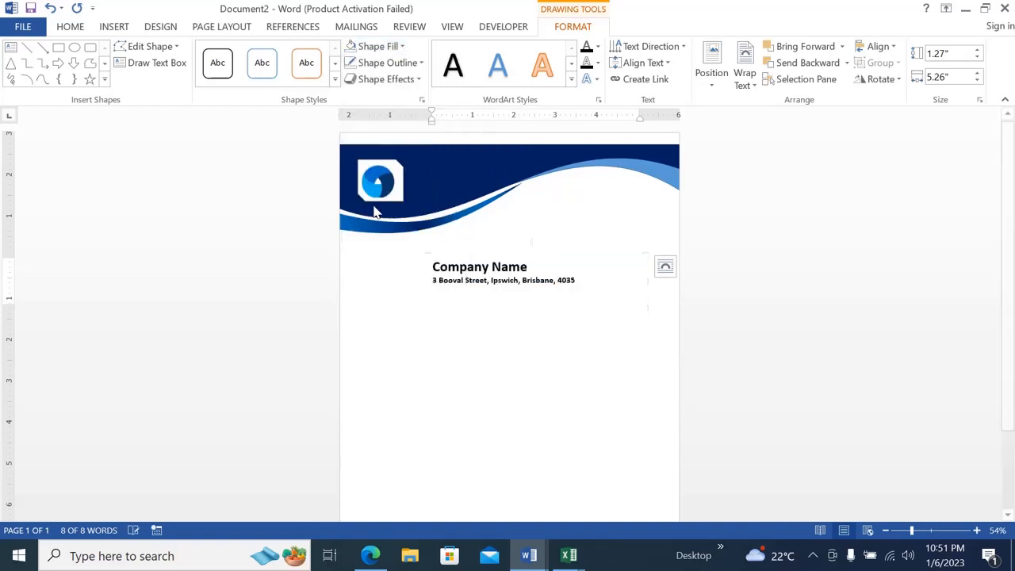
Color the company name and address text white and move the text box onto the header beside the logo.
click(73, 27)
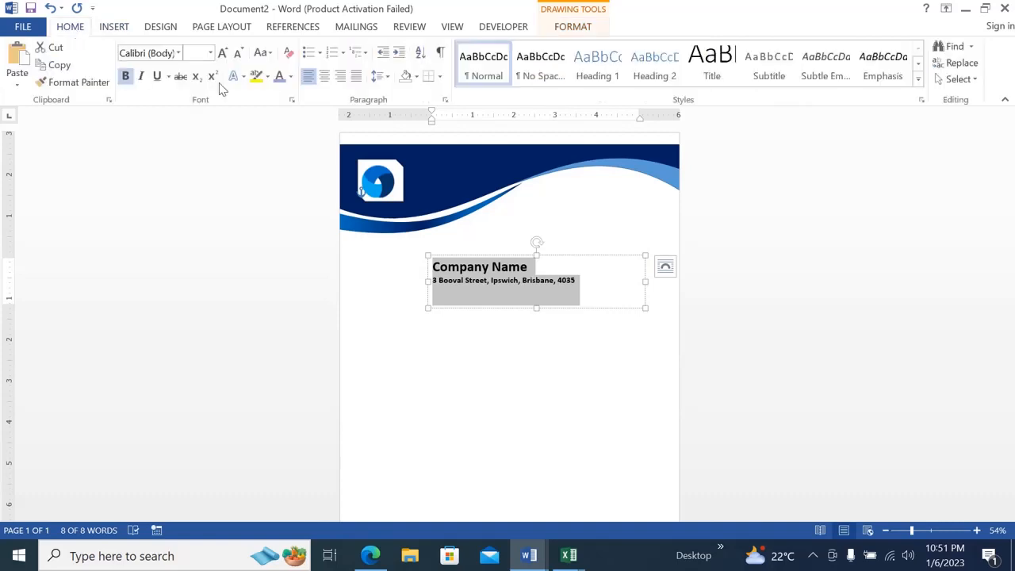
click(291, 78)
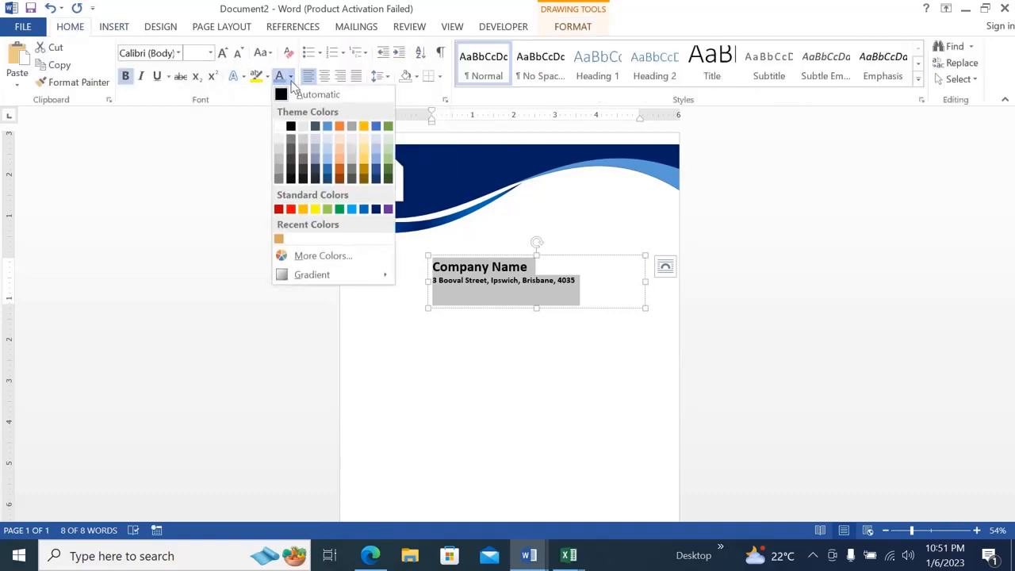
click(280, 127)
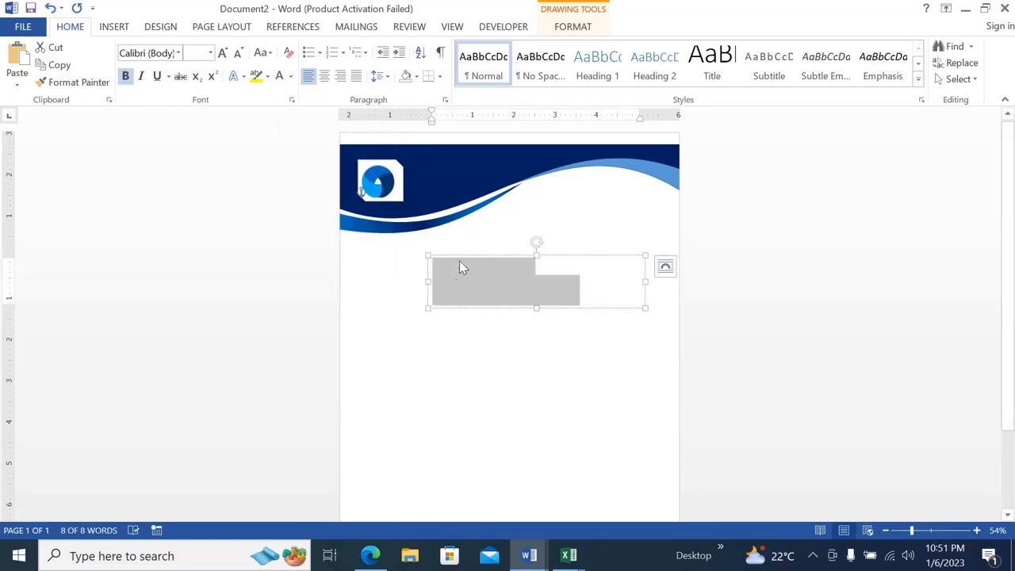
drag(469, 256, 445, 152)
click(495, 176)
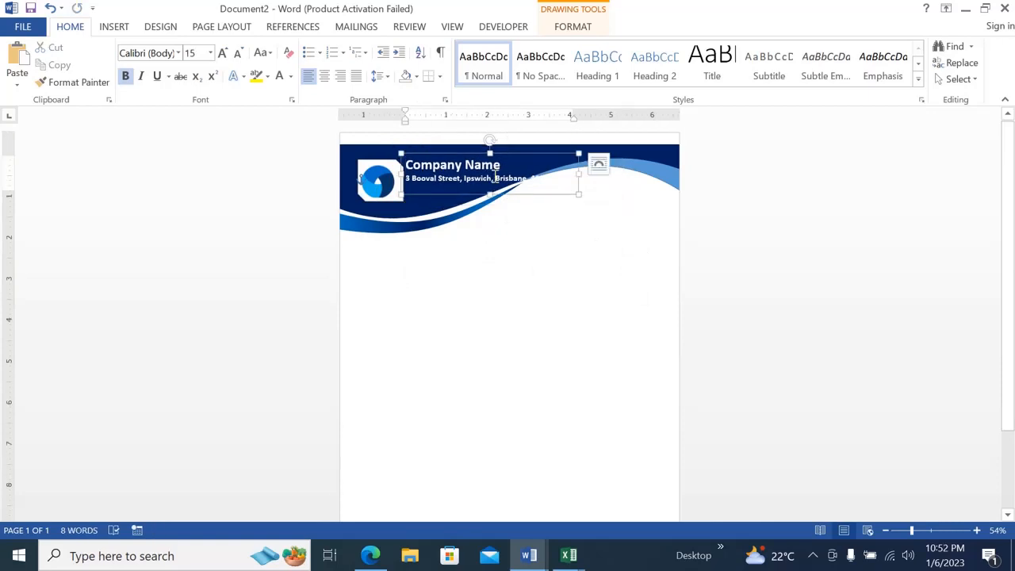
Break the address onto a second line after the suburb and nudge the text box slightly right, away from the logo.
key(Return)
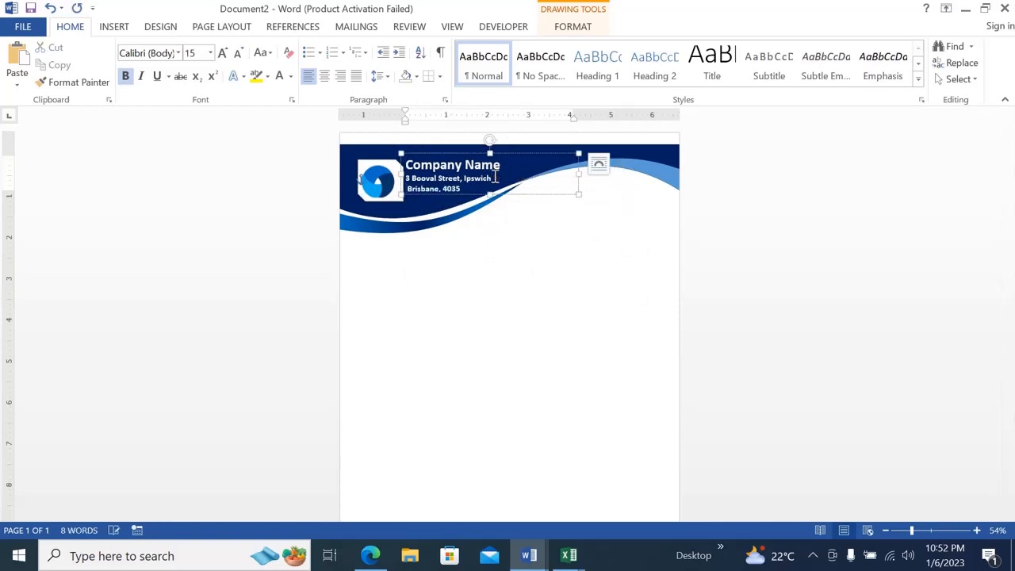
click(515, 292)
drag(439, 153, 445, 154)
click(455, 257)
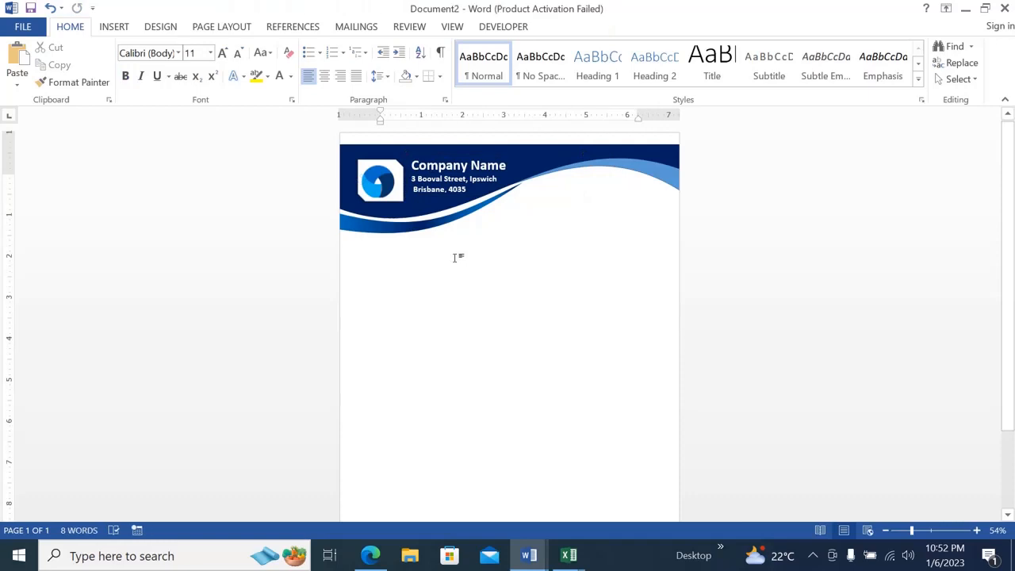
Reduce the font size of the company name and address text by three points.
click(460, 184)
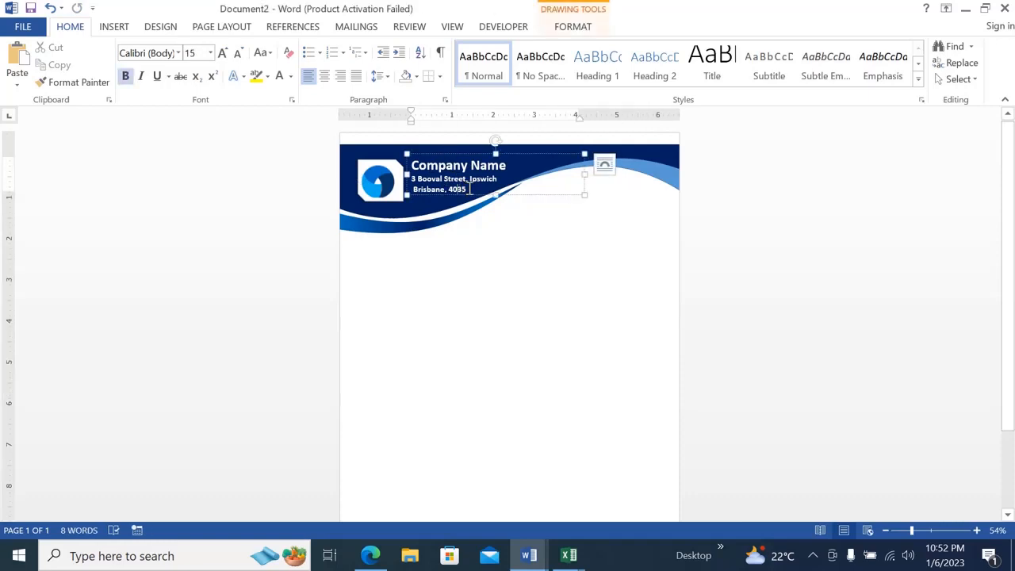
drag(445, 182, 414, 168)
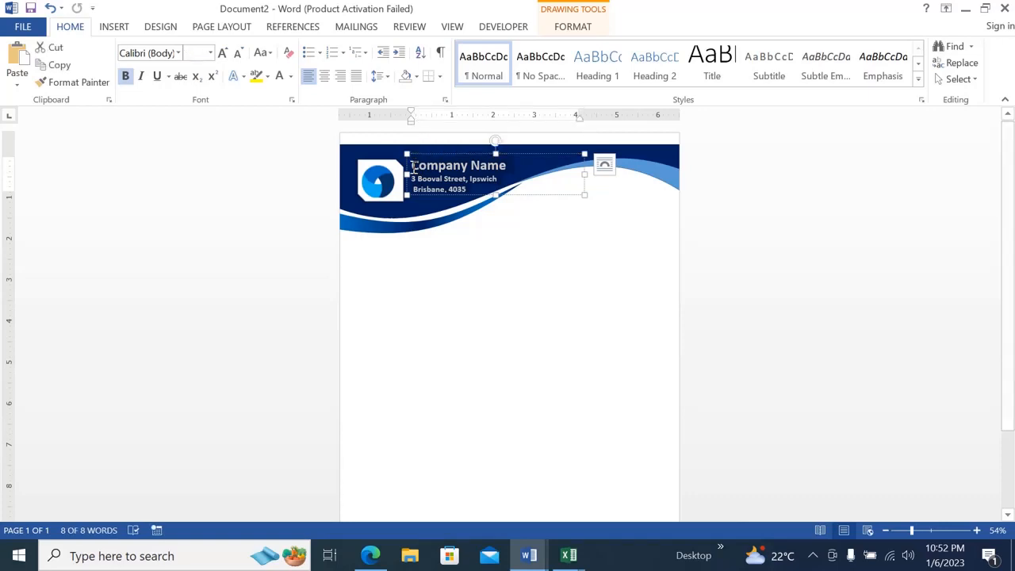
key(ctrl+[)
key(ctrl+[)
key(ctrl+[)
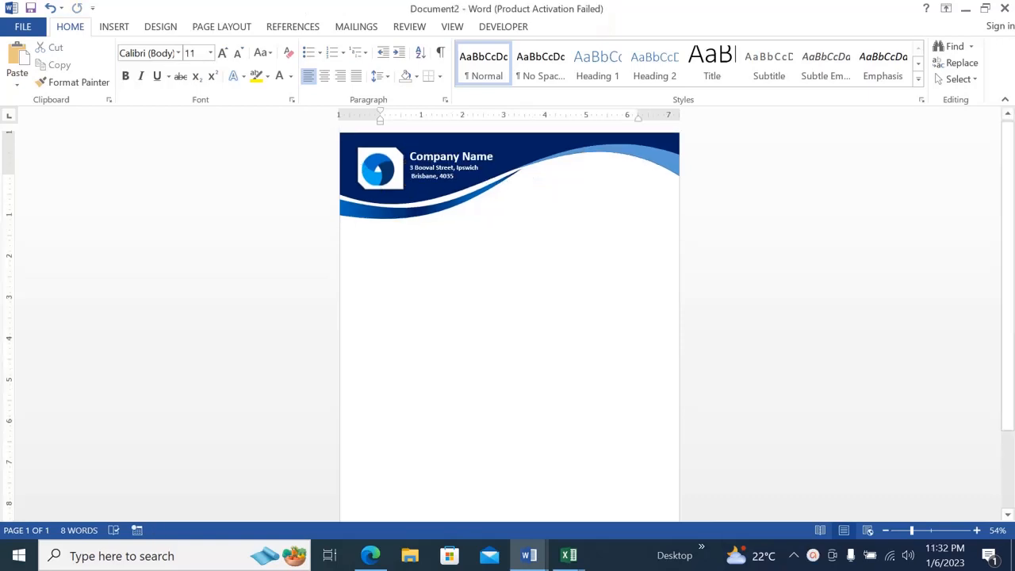
Draw a new text box below the header, near the page's left edge.
click(114, 28)
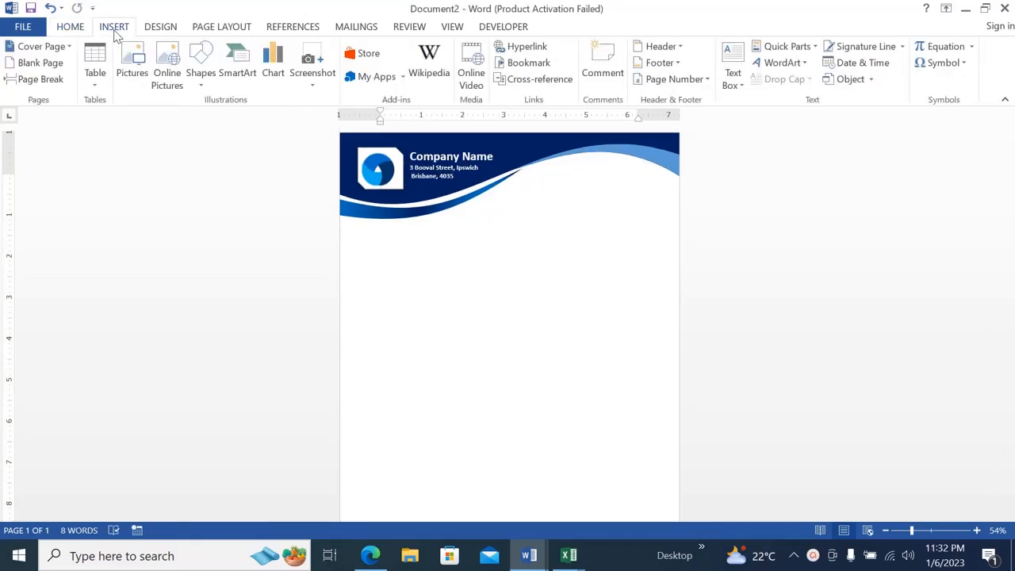
click(738, 87)
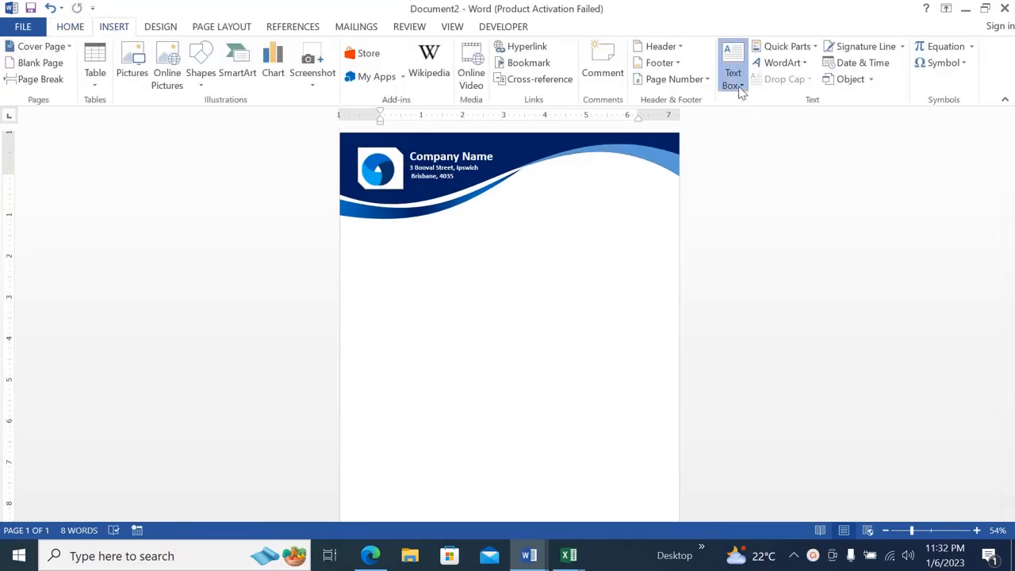
click(740, 423)
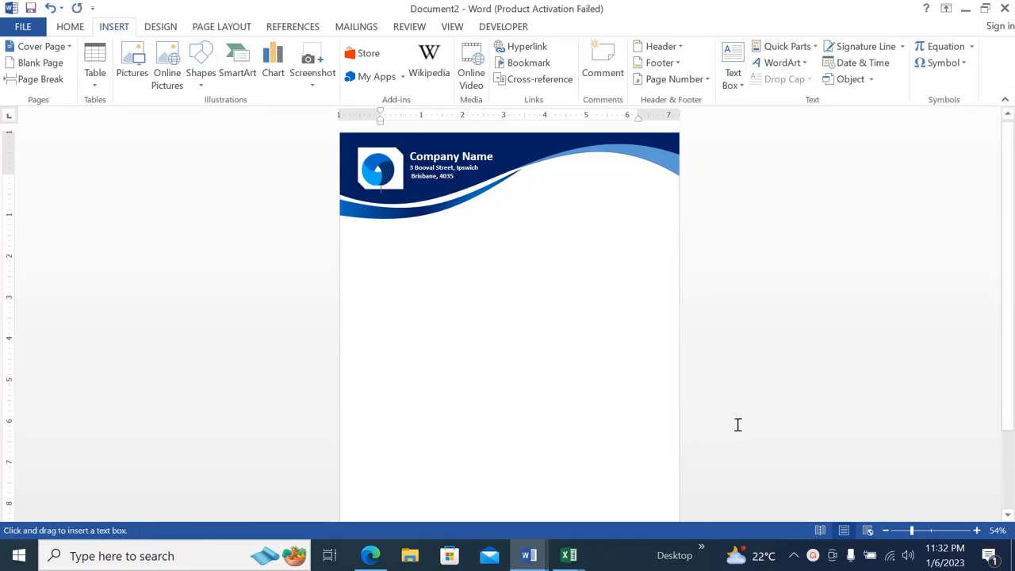
drag(361, 267, 484, 291)
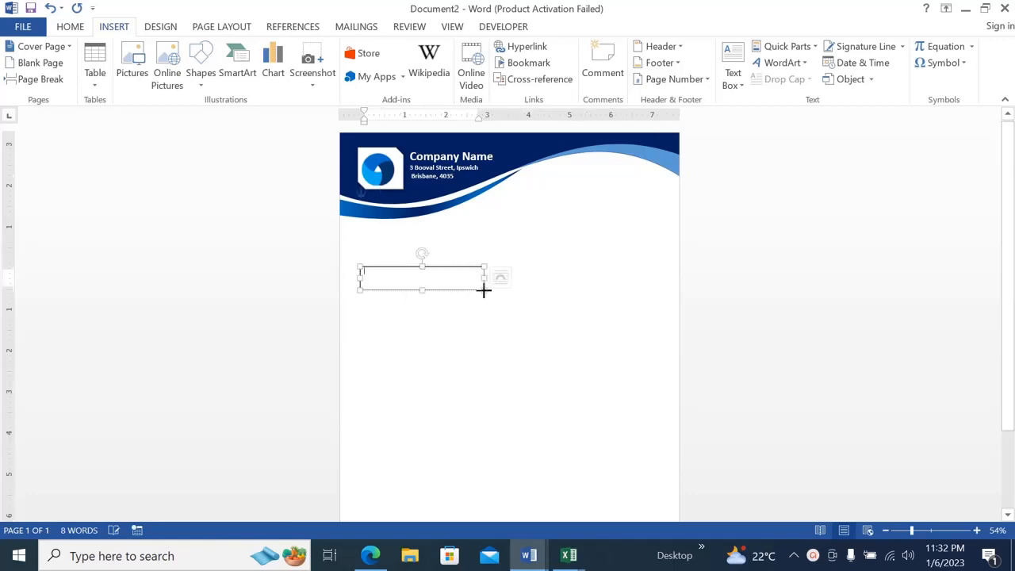
Insert the Wingdings telephone symbol, character code 40, into the new text box.
click(116, 30)
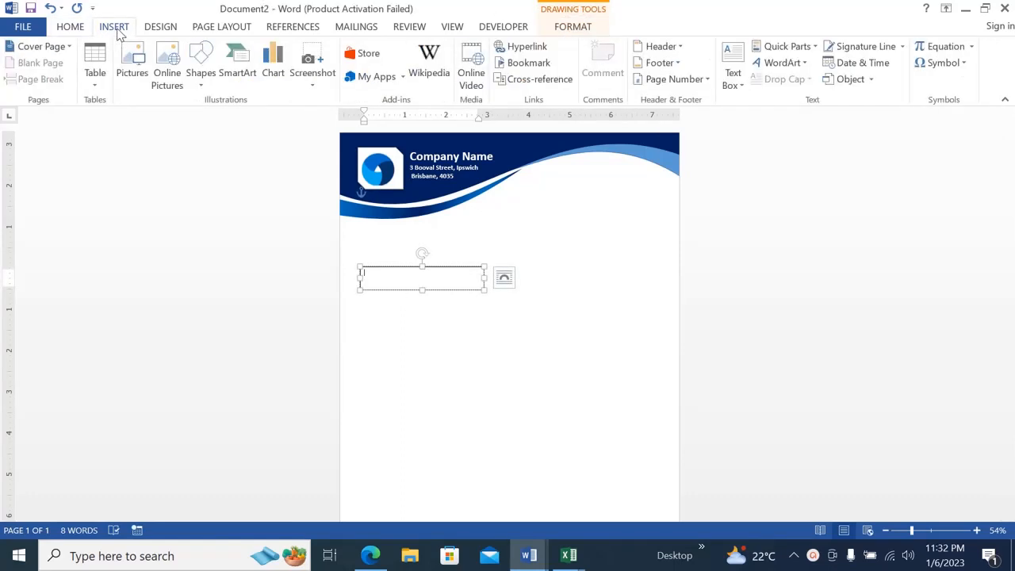
click(952, 66)
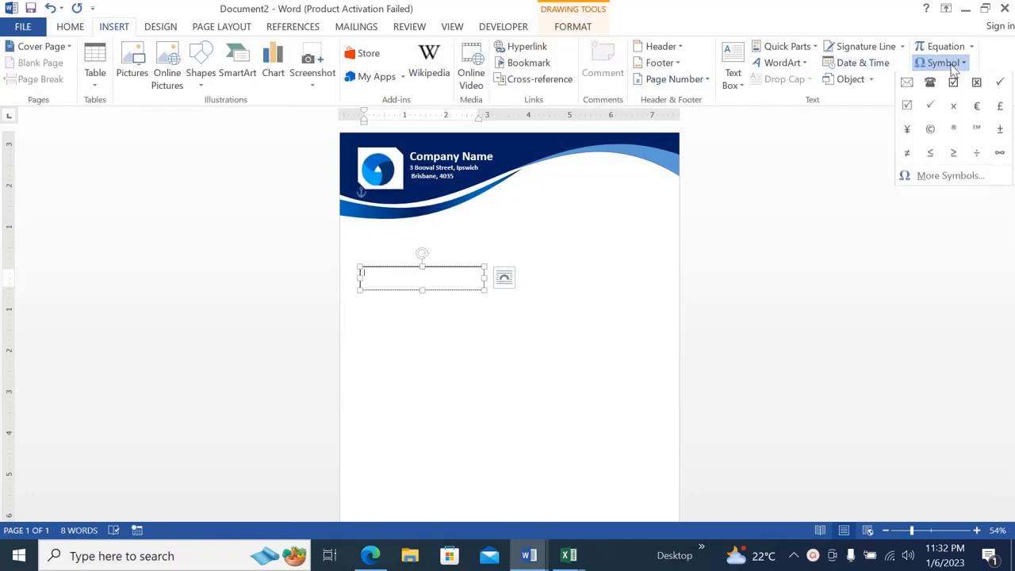
click(951, 177)
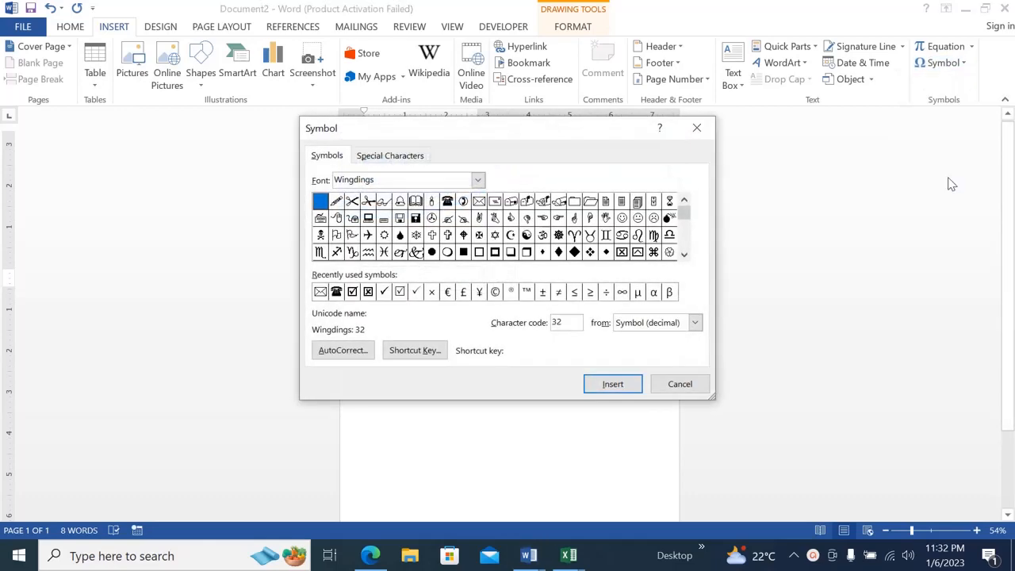
double_click(376, 182)
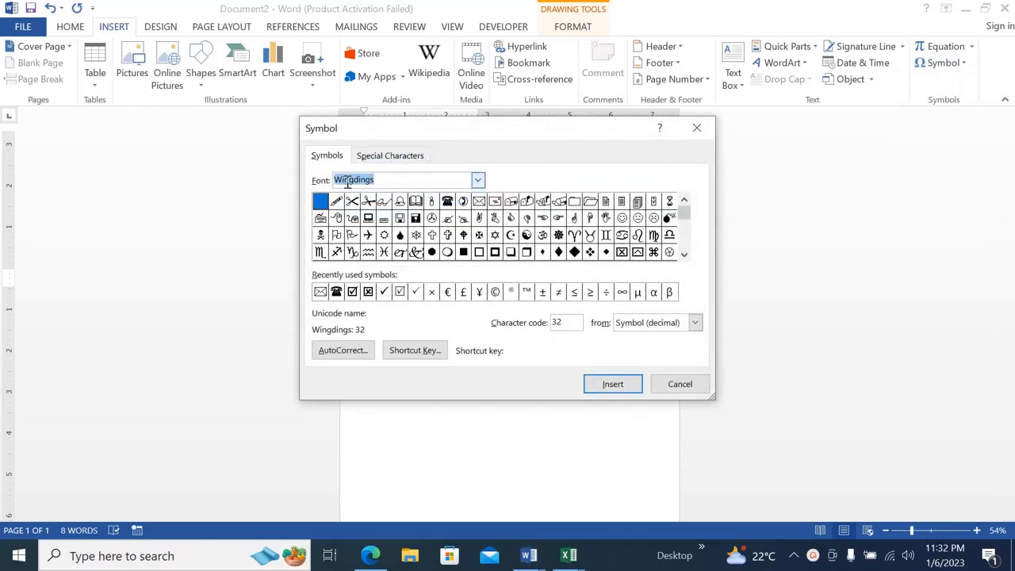
click(385, 180)
click(447, 203)
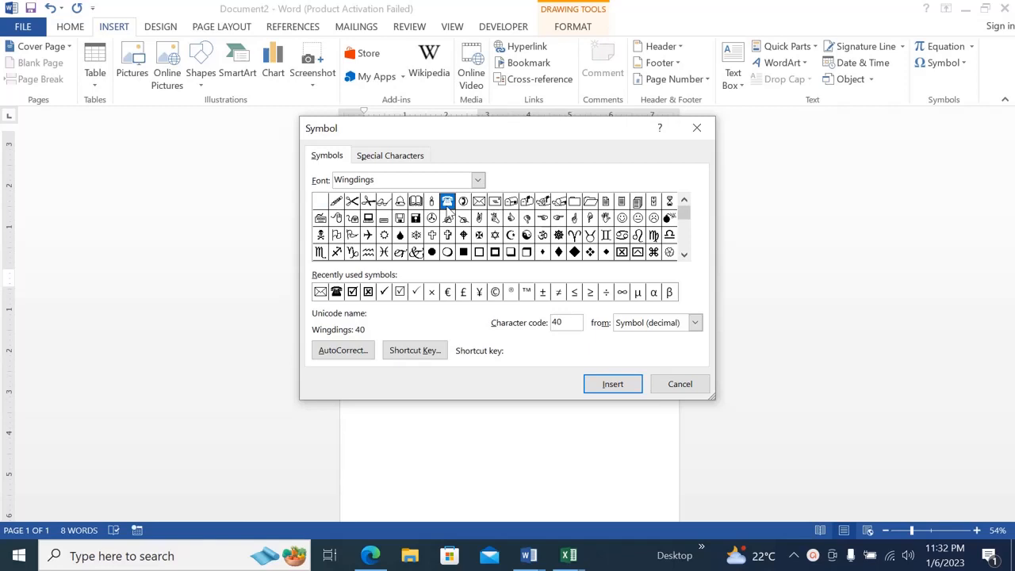
click(590, 386)
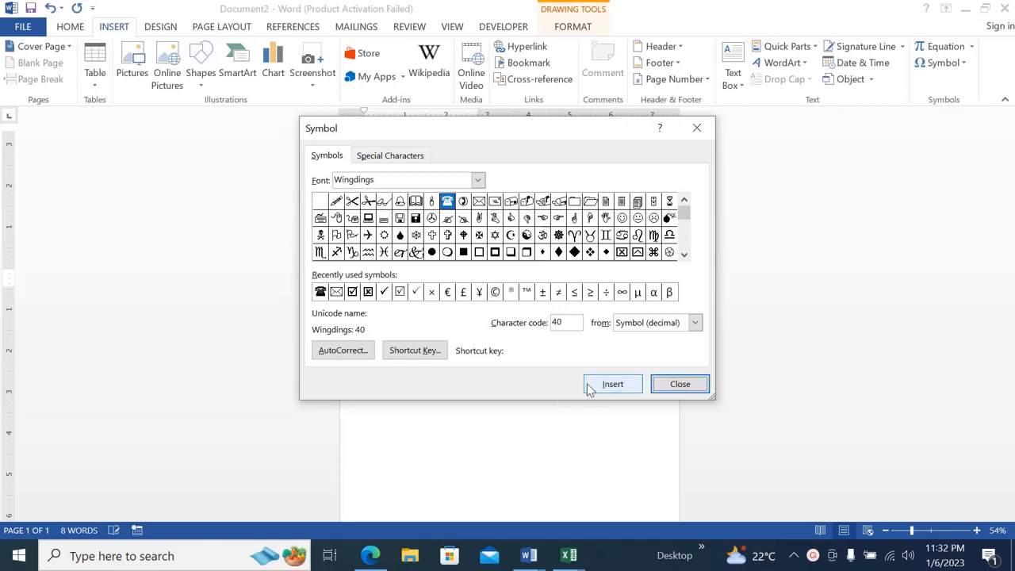
click(674, 385)
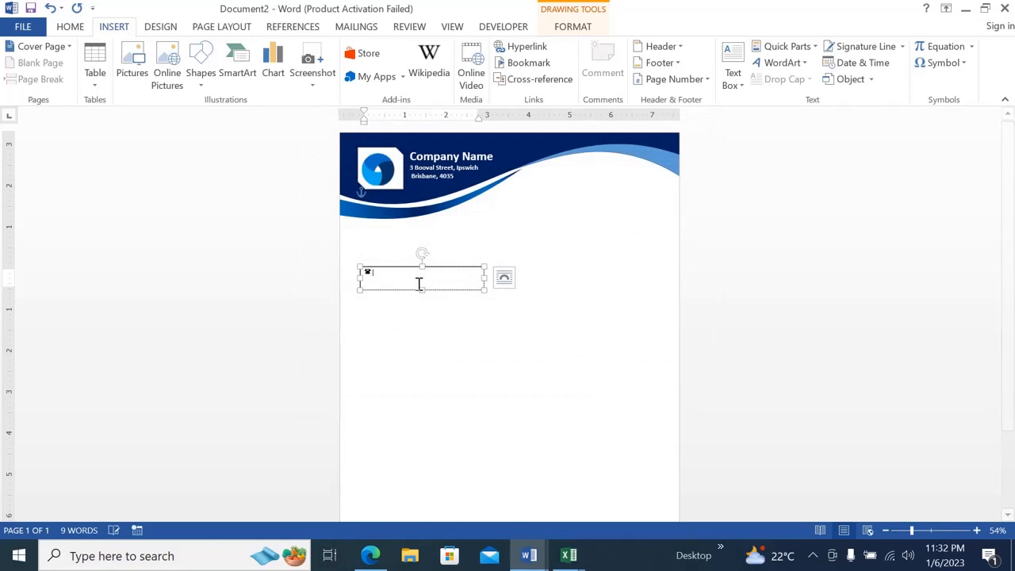
Enter the company's phone number after the telephone symbol and shrink the text box to fit it.
text(+6100000000)
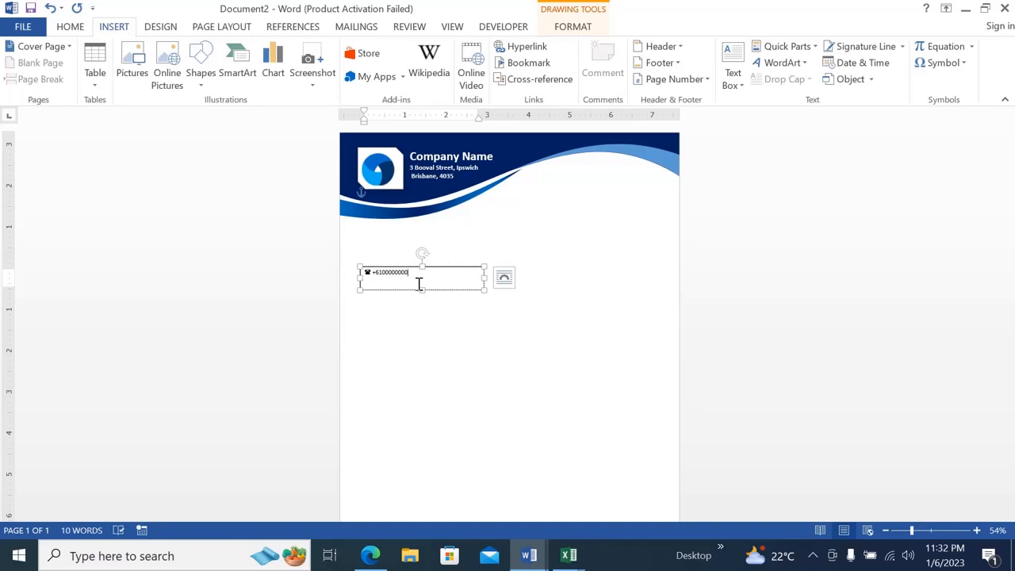
drag(482, 290, 429, 279)
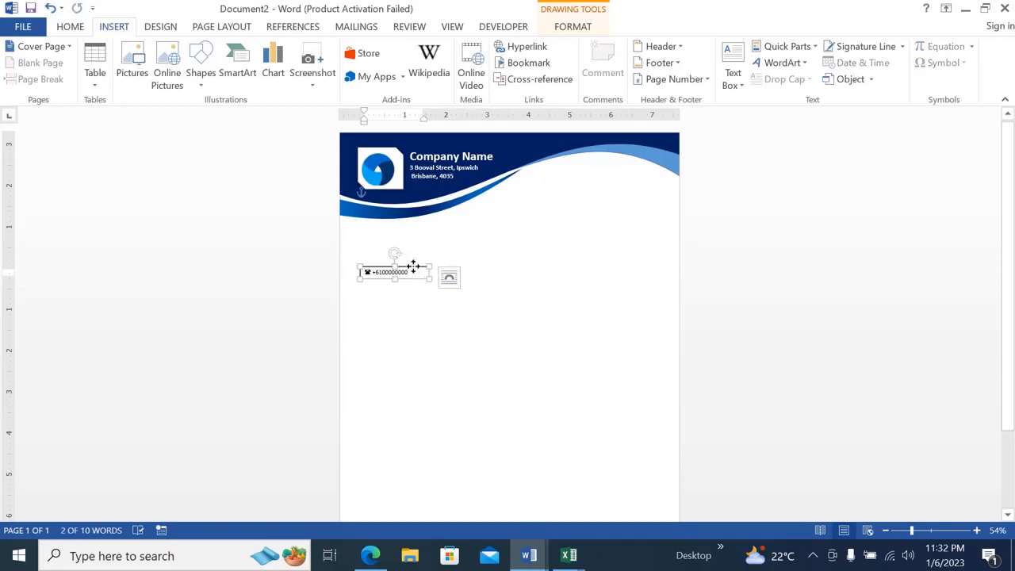
Duplicate the phone number text box, place the copy to its right, and clear the copy's text.
key(ctrl+v)
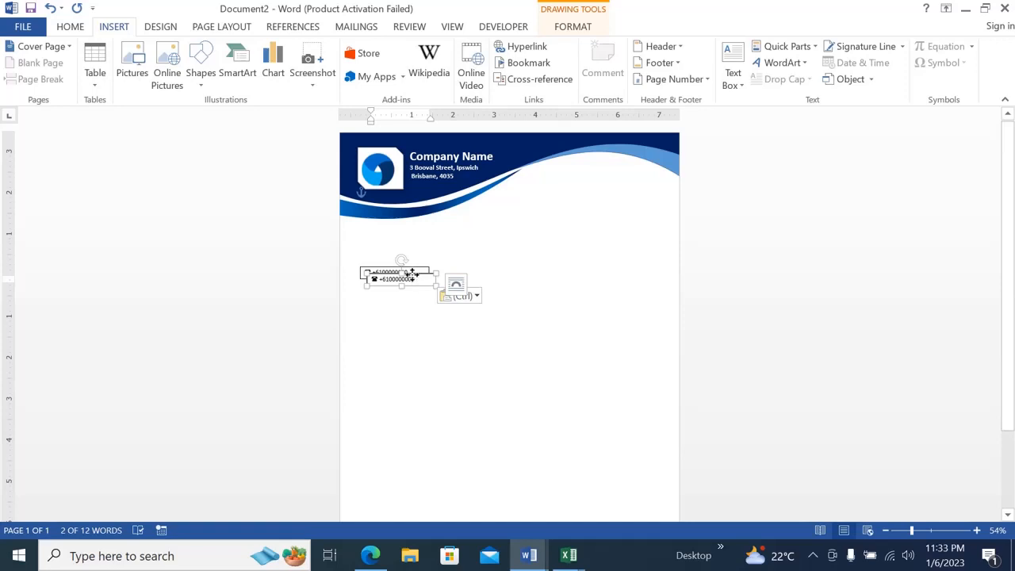
drag(419, 276, 454, 272)
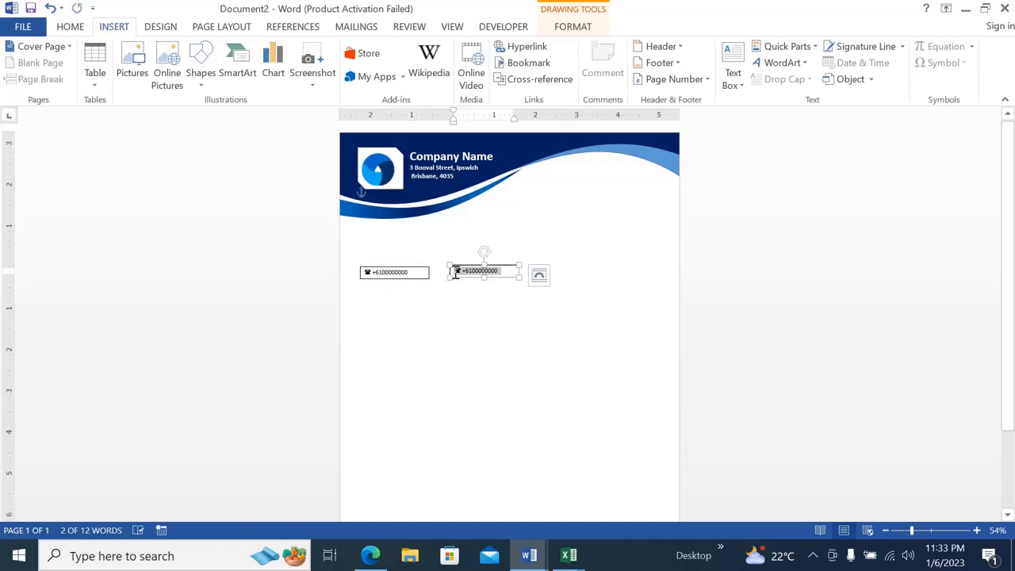
key(Delete)
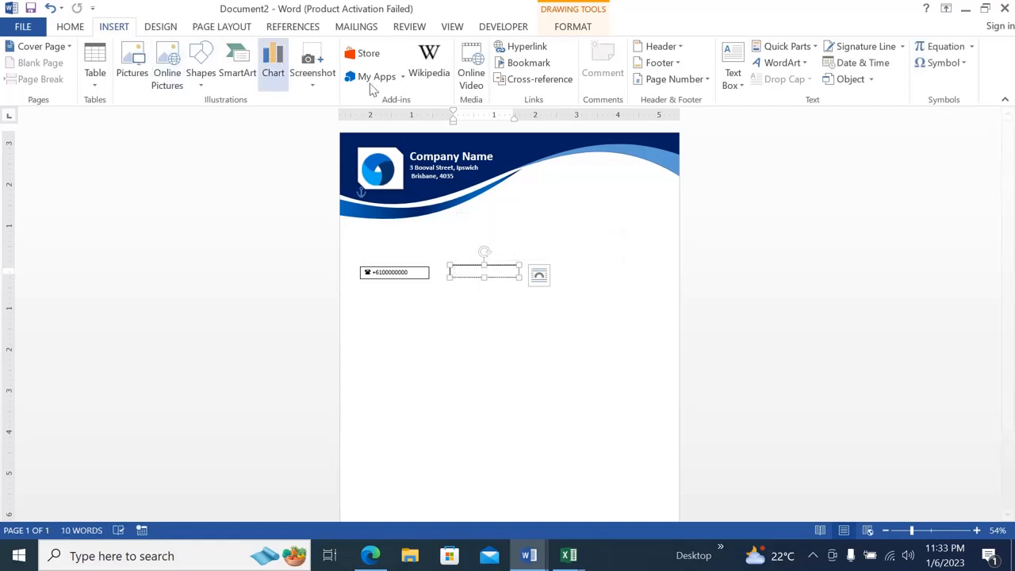
Insert the Wingdings envelope symbol, character code 42, into the emptied text box copy.
click(963, 66)
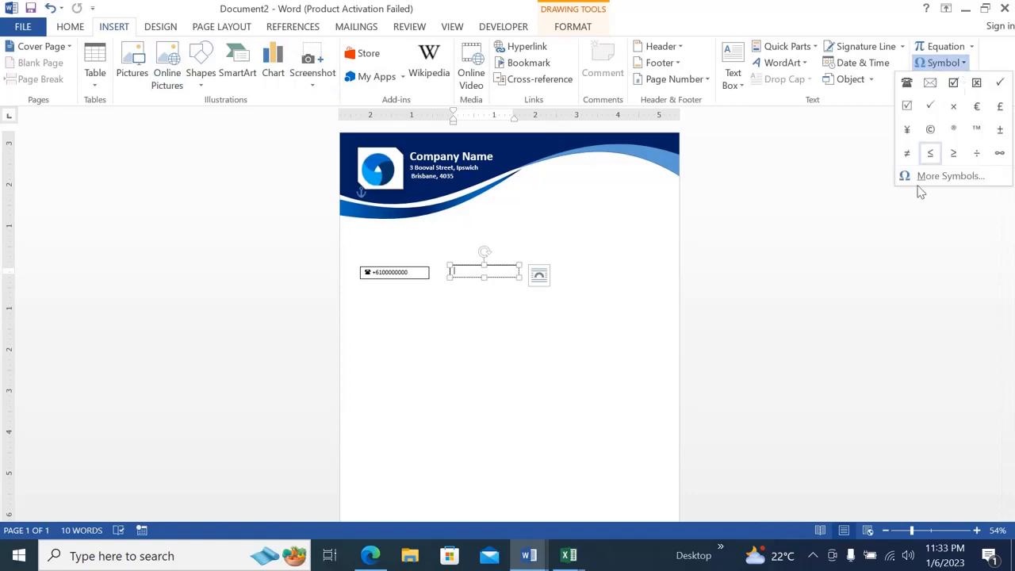
click(931, 182)
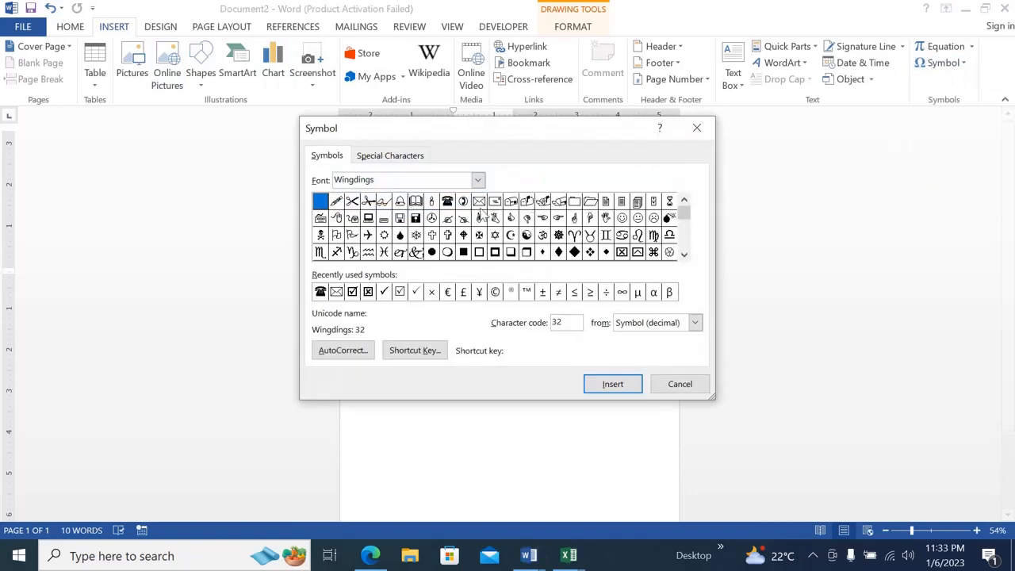
drag(385, 181, 333, 181)
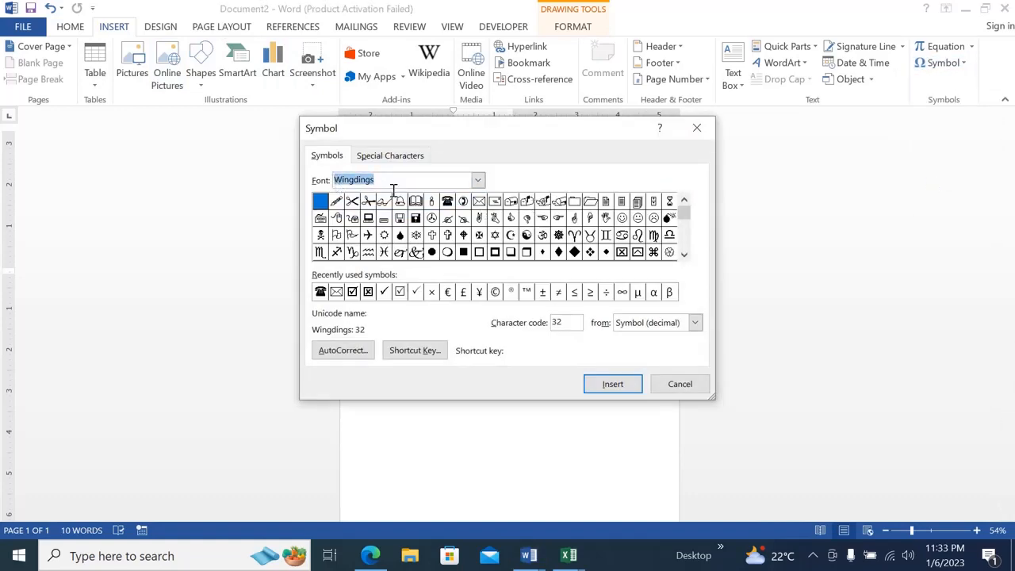
click(479, 202)
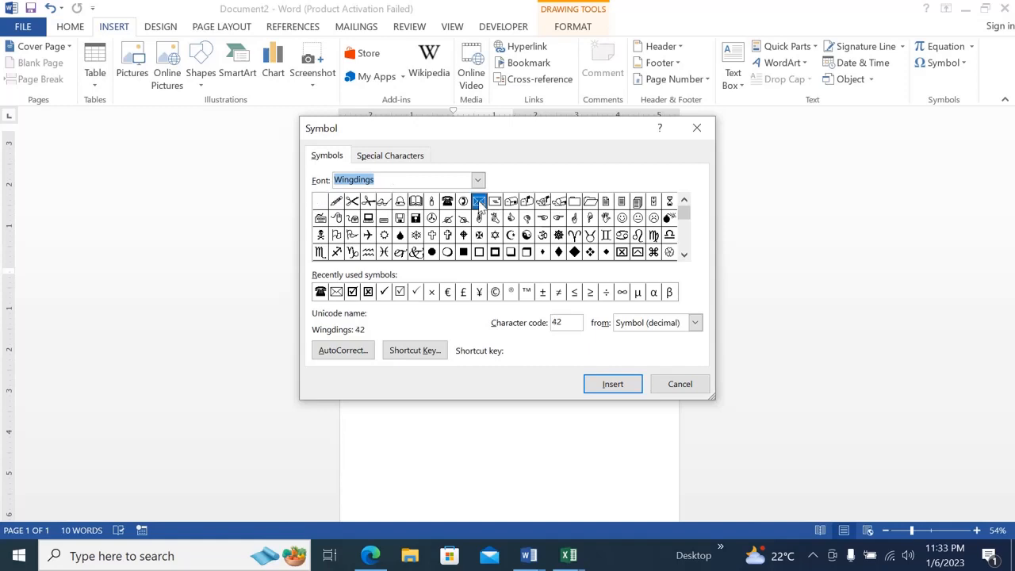
click(607, 386)
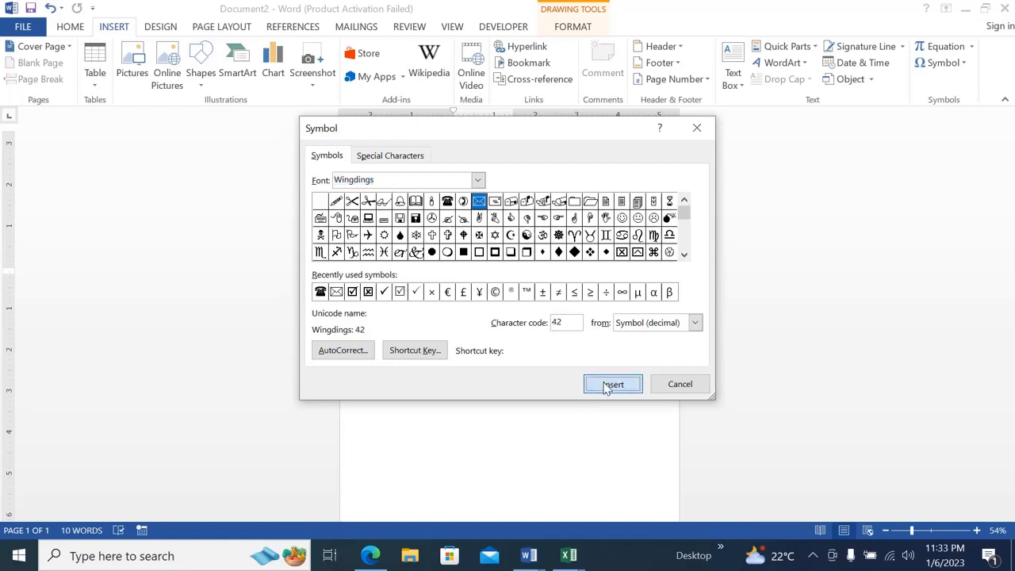
click(666, 389)
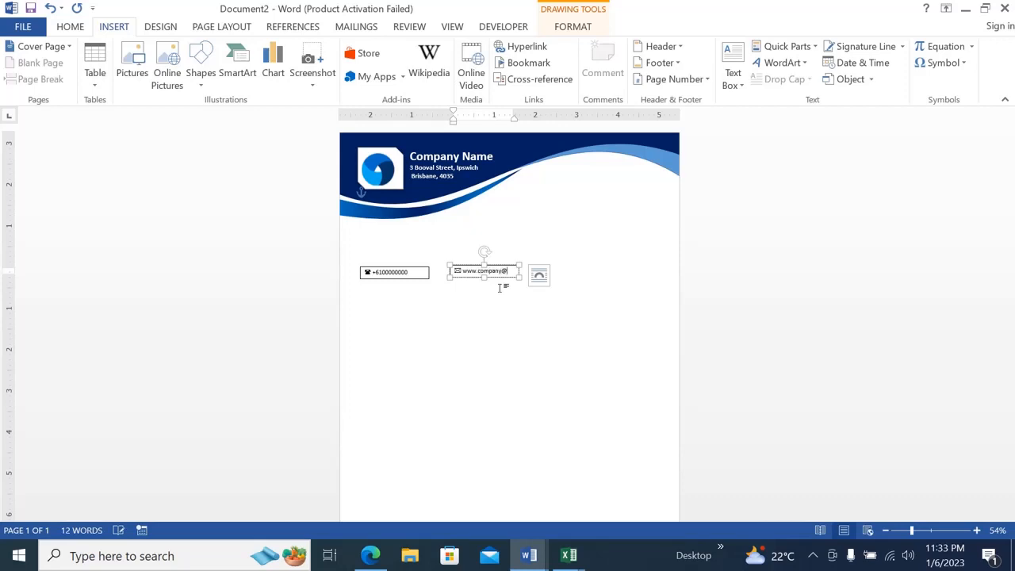
Enter the company's e-mail address after the envelope symbol and widen the text box to fit it on one line.
text(gm)
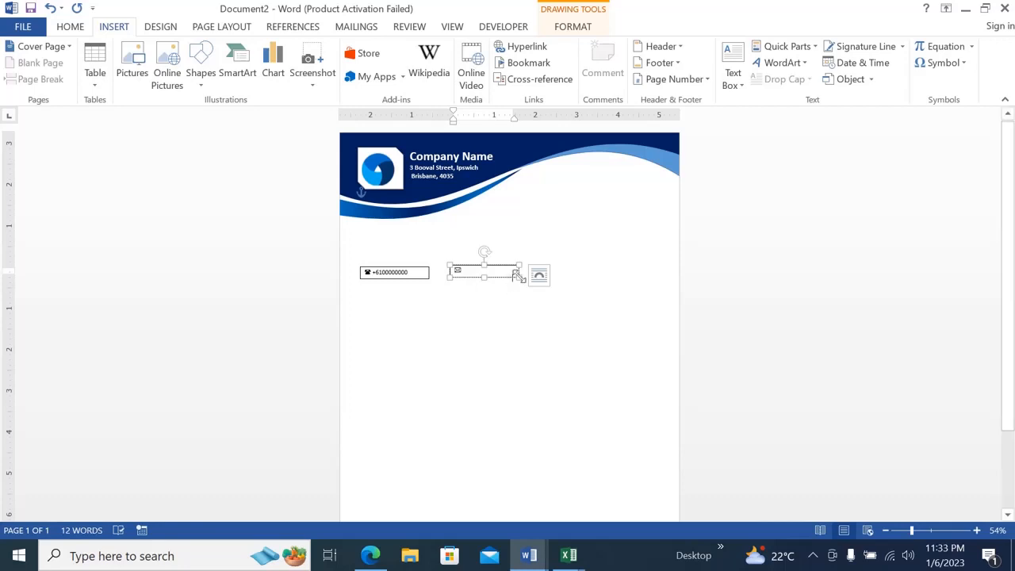
drag(520, 275, 534, 275)
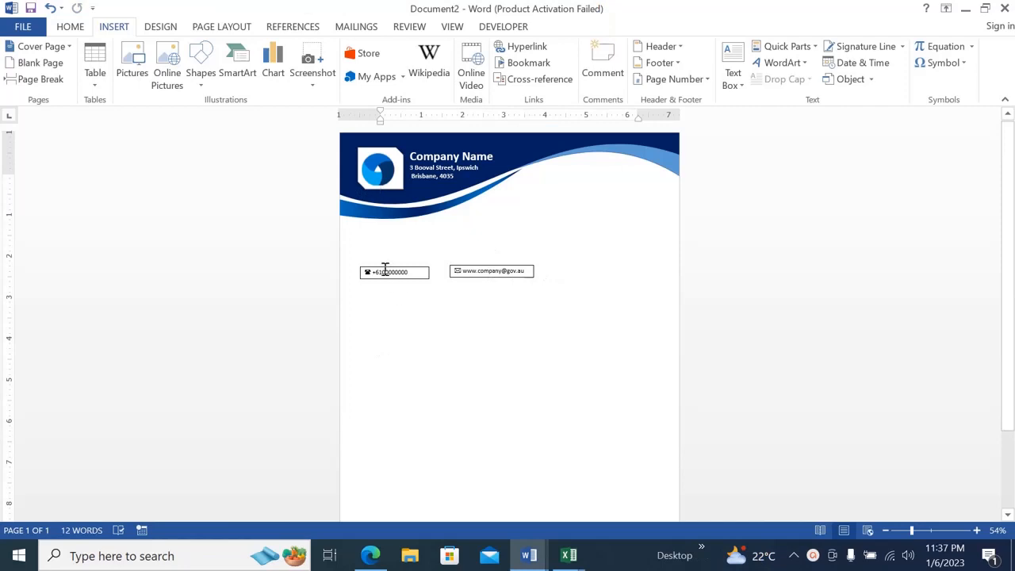
Remove the fill and the outline from the phone number text box.
click(385, 270)
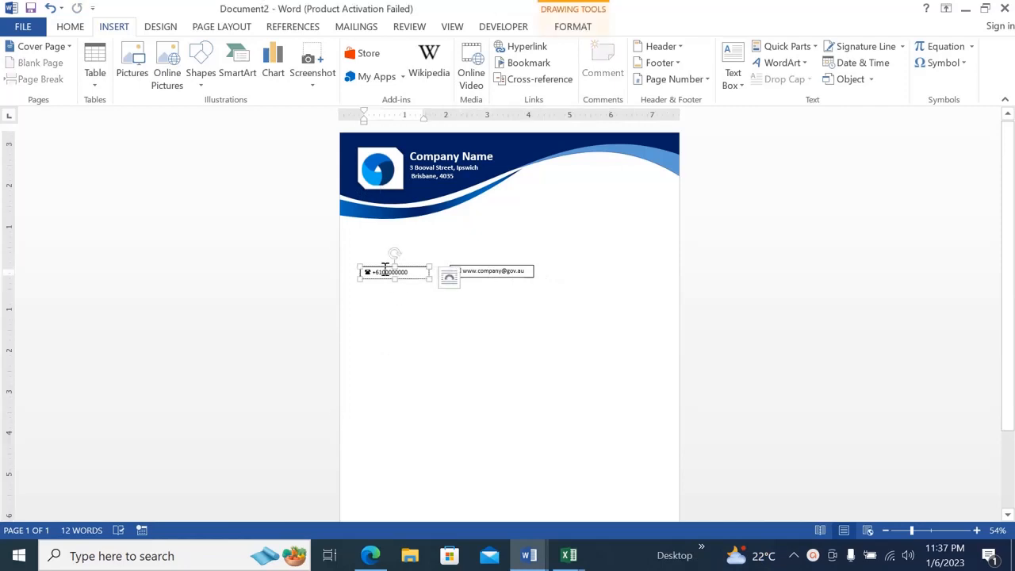
click(571, 27)
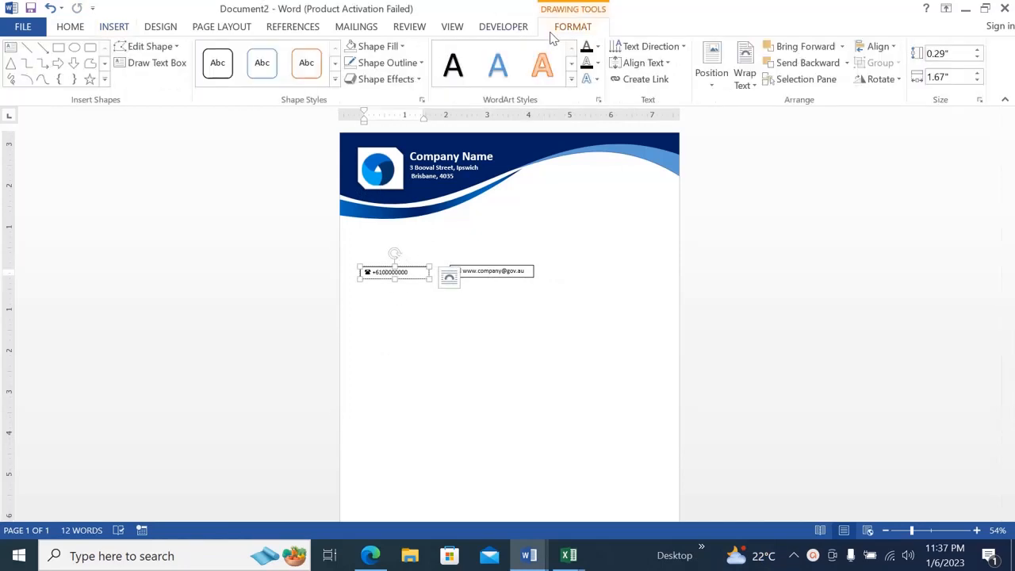
click(403, 47)
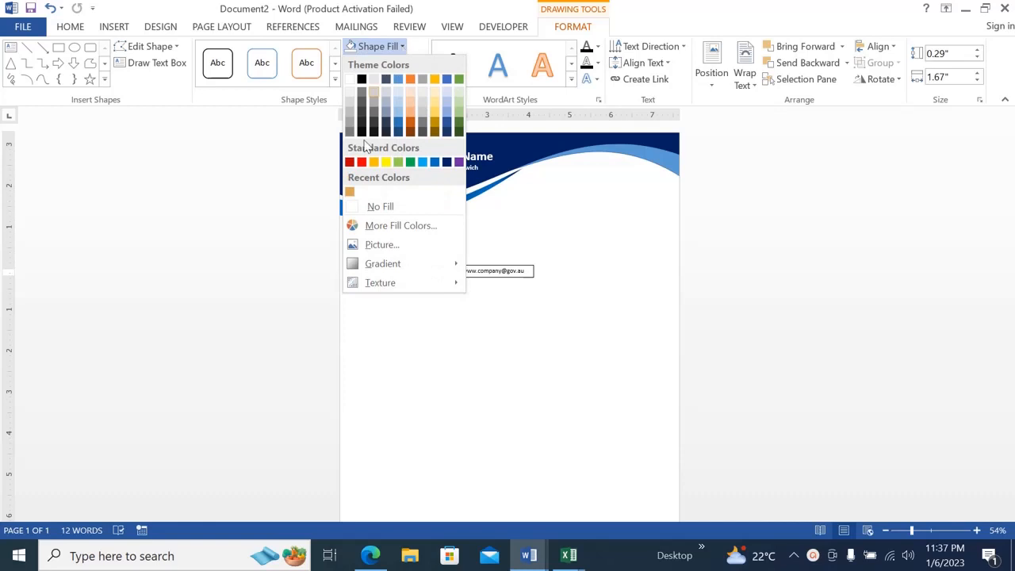
click(356, 209)
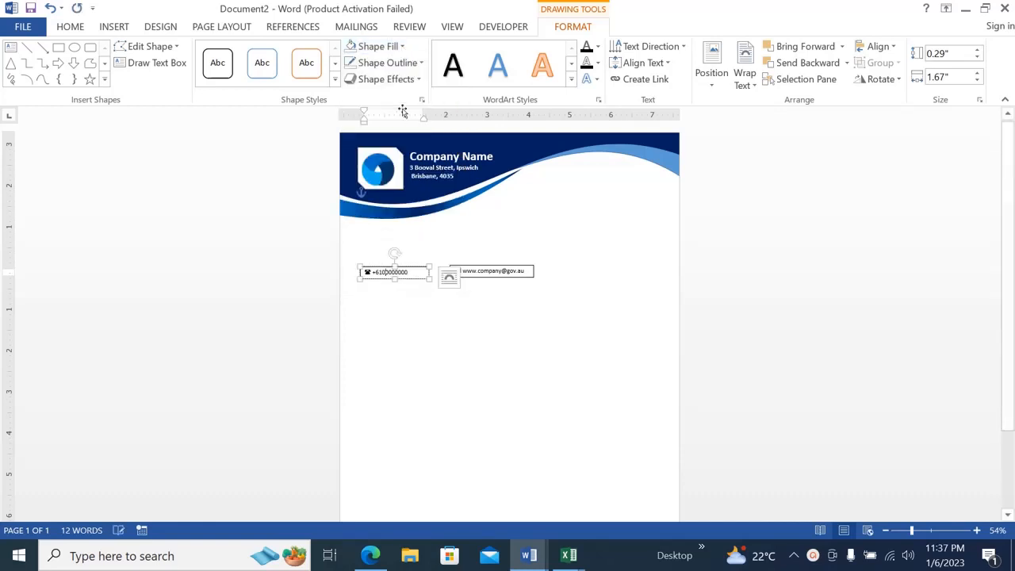
click(422, 68)
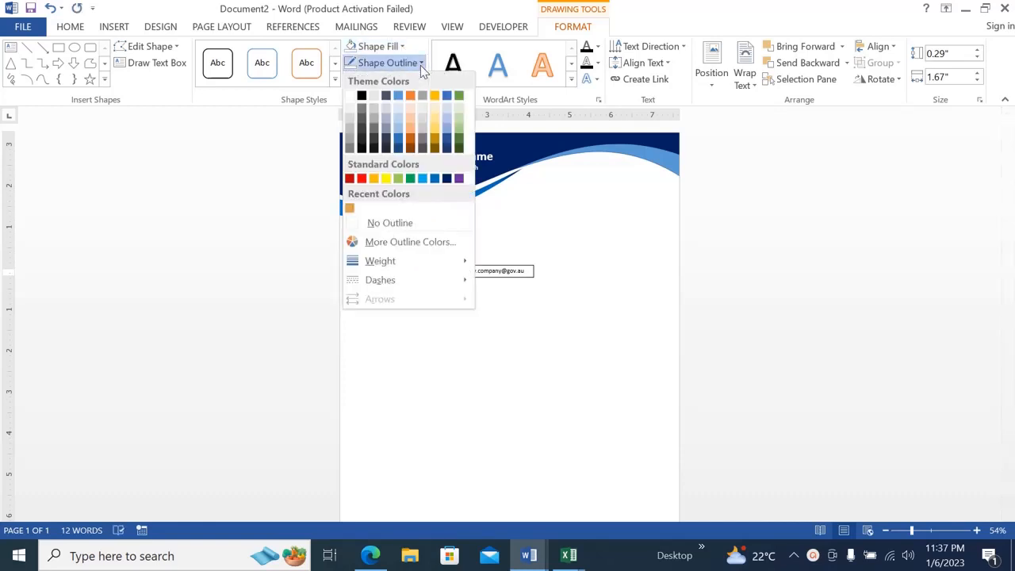
click(365, 228)
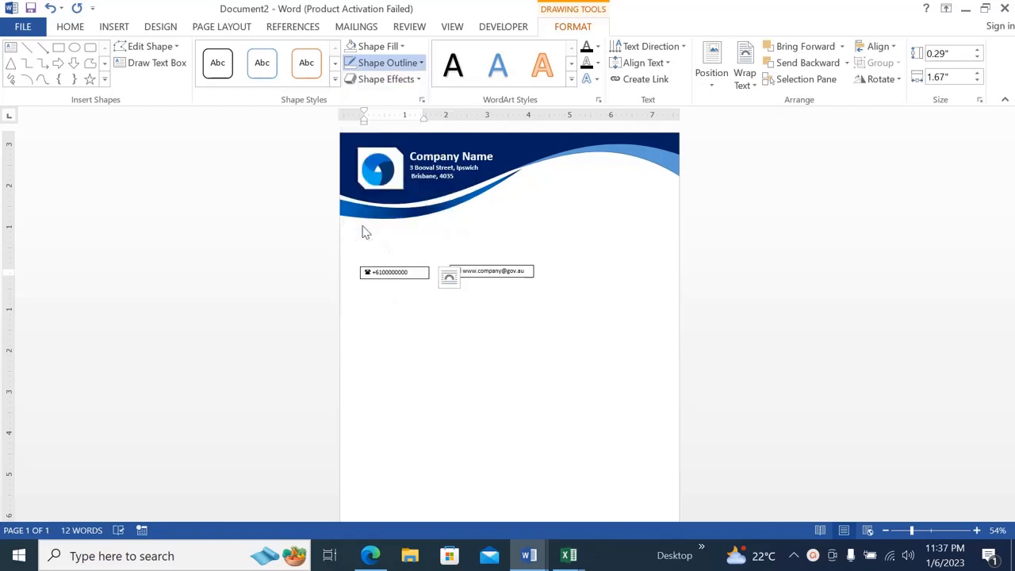
Remove the fill and the outline from the e-mail text box.
click(504, 268)
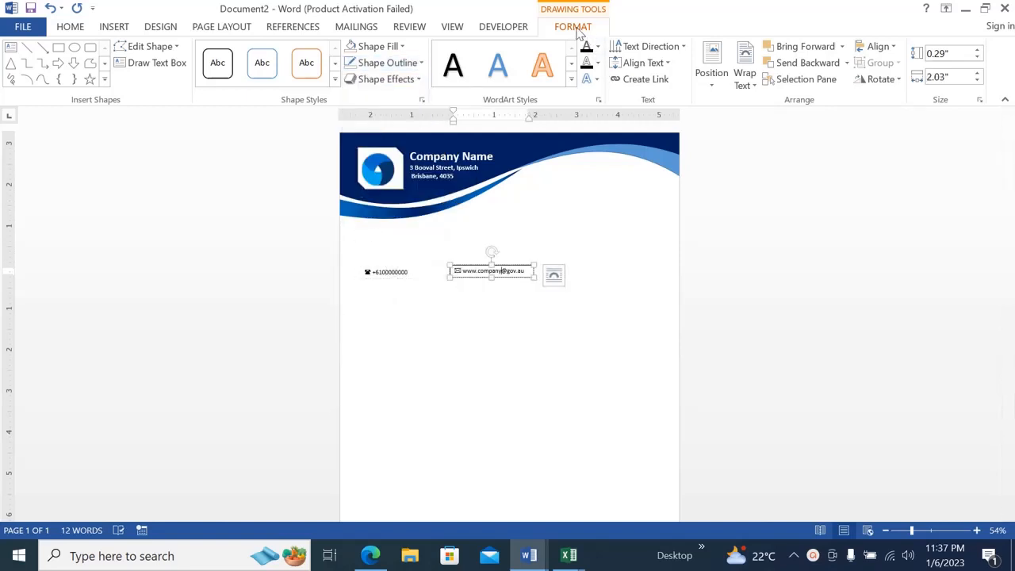
click(401, 47)
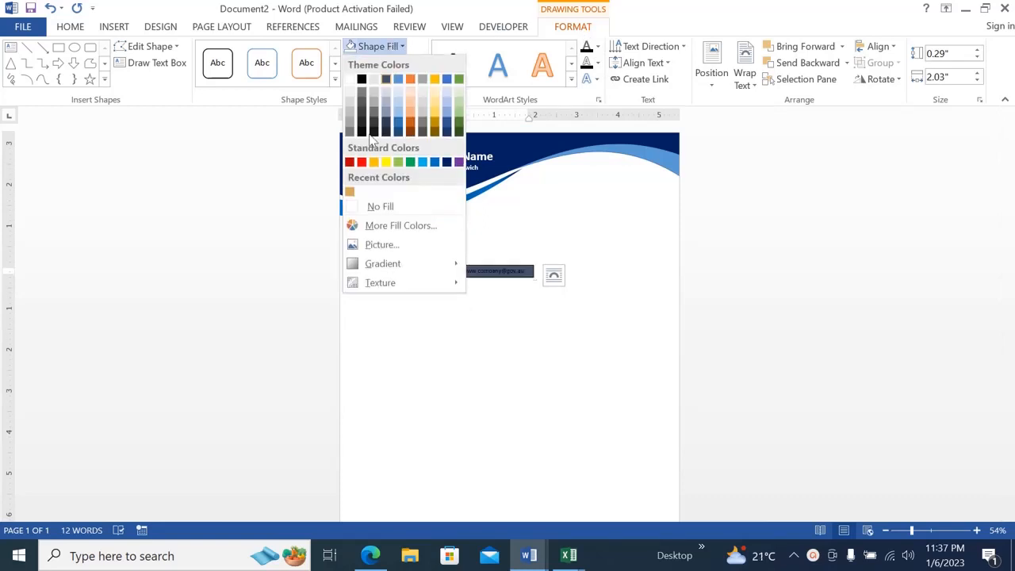
click(375, 207)
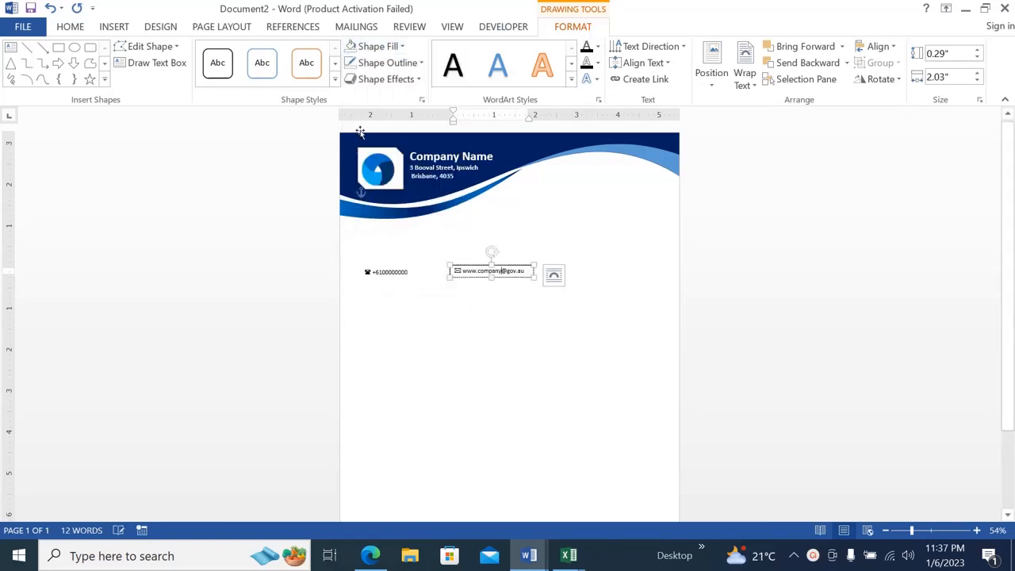
click(418, 64)
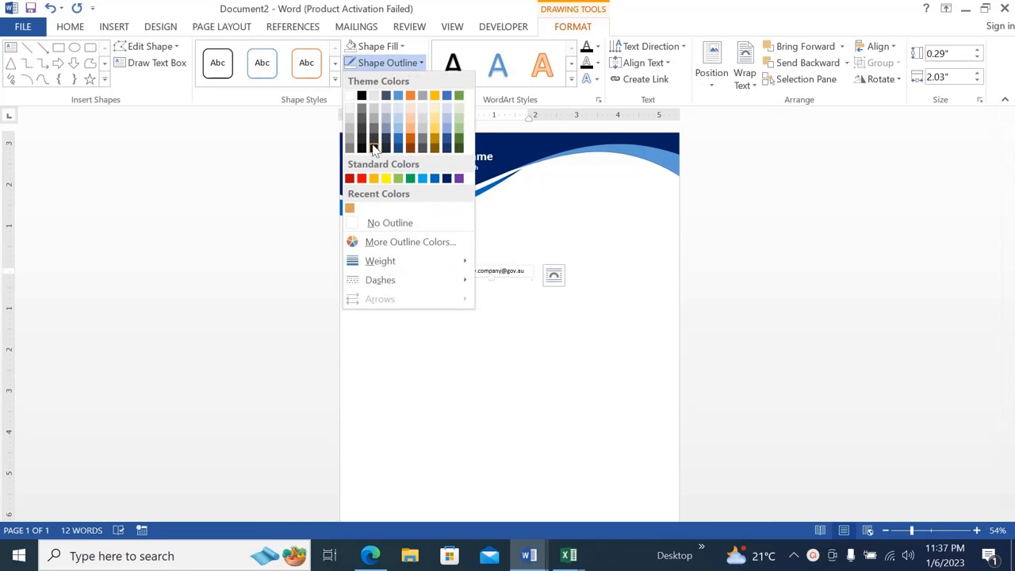
click(390, 223)
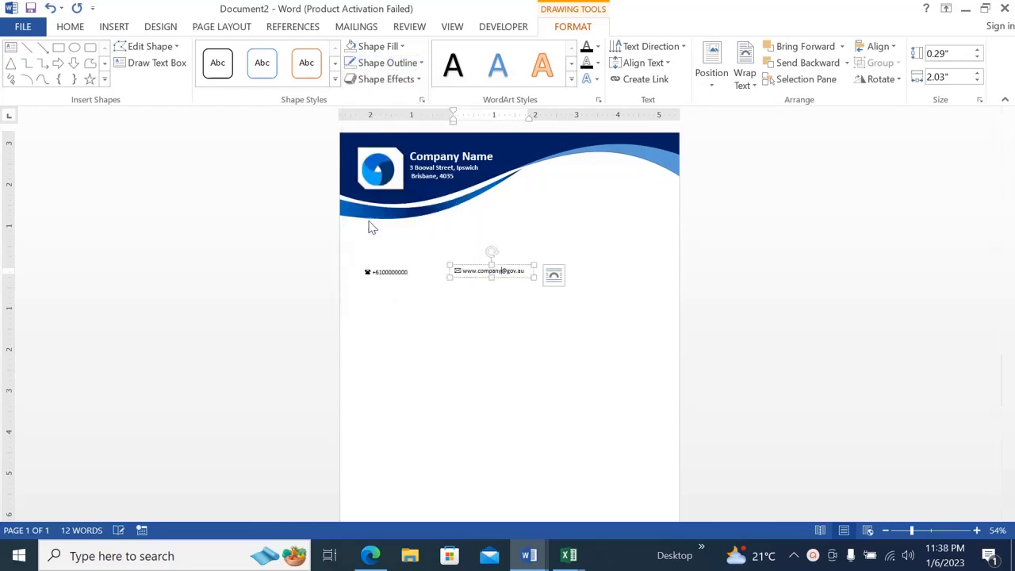
Change the font color of the telephone symbol and phone number to white.
click(385, 271)
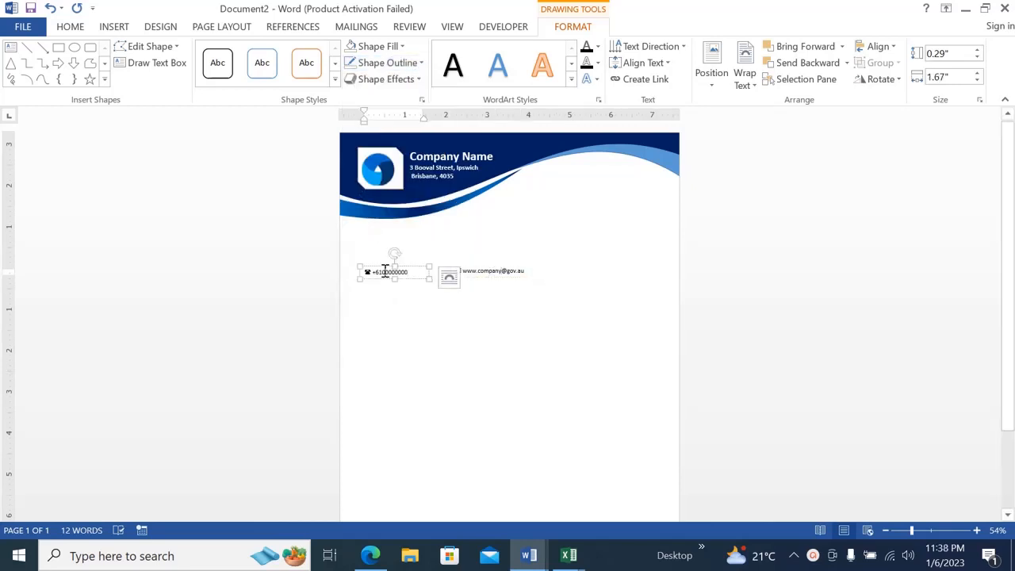
drag(412, 271, 370, 272)
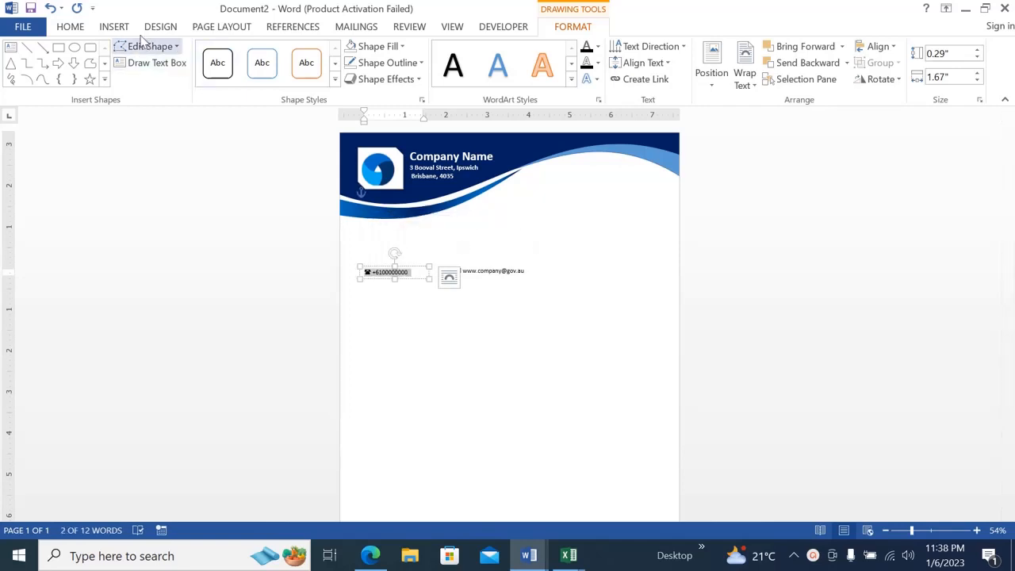
click(71, 28)
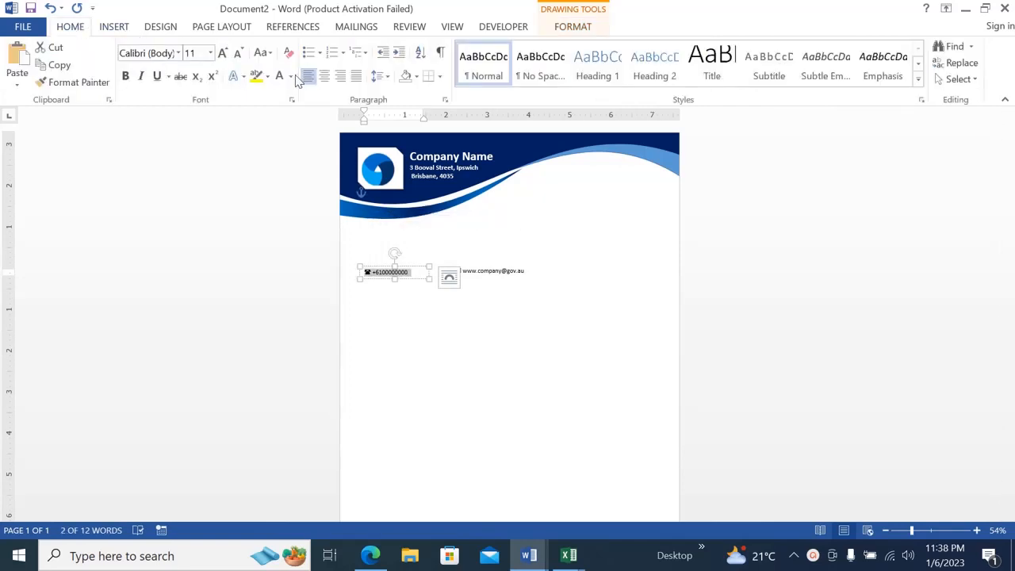
click(292, 76)
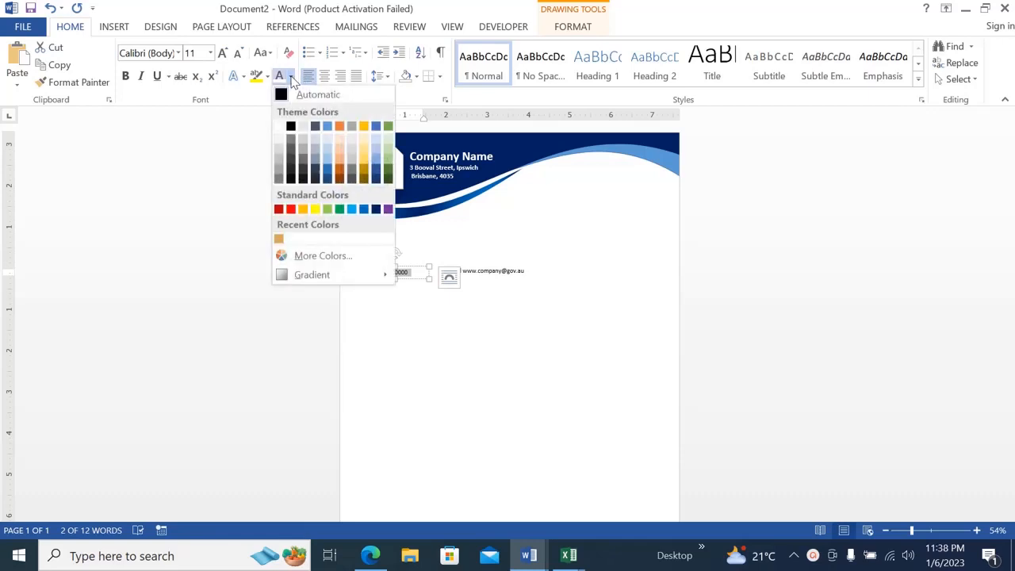
click(279, 127)
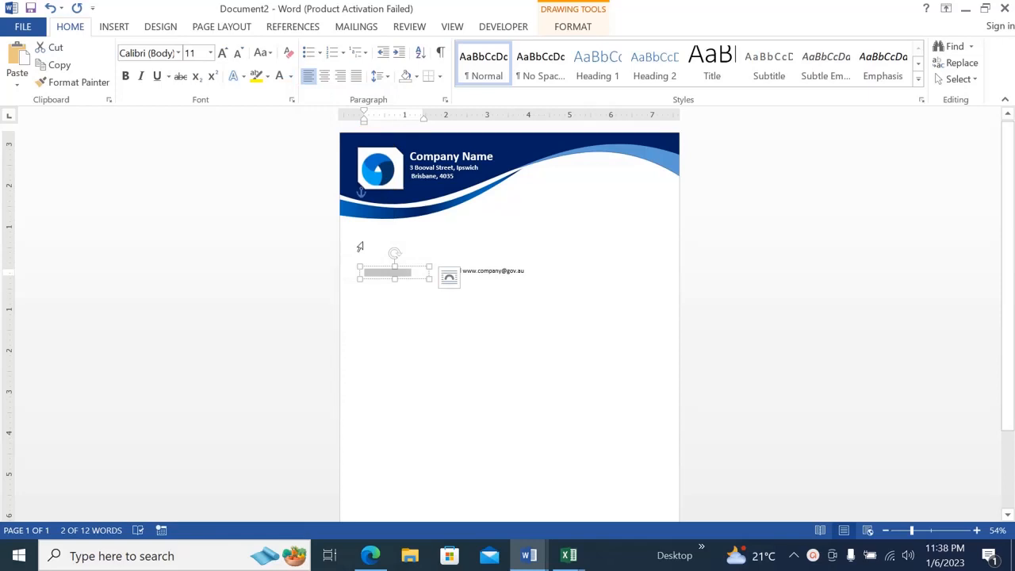
Change the font color of the envelope symbol and e-mail address to white.
click(475, 278)
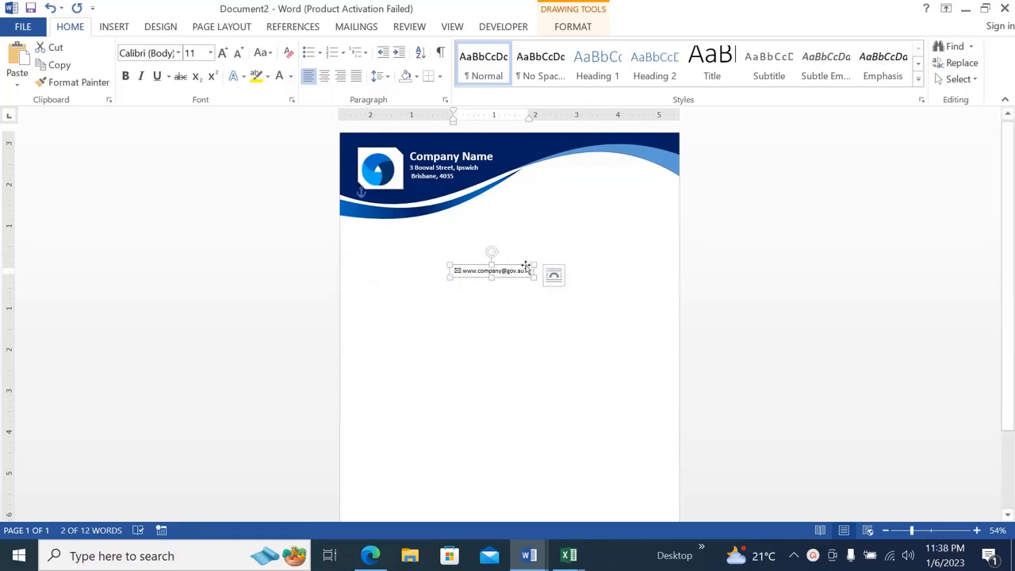
drag(530, 272, 457, 271)
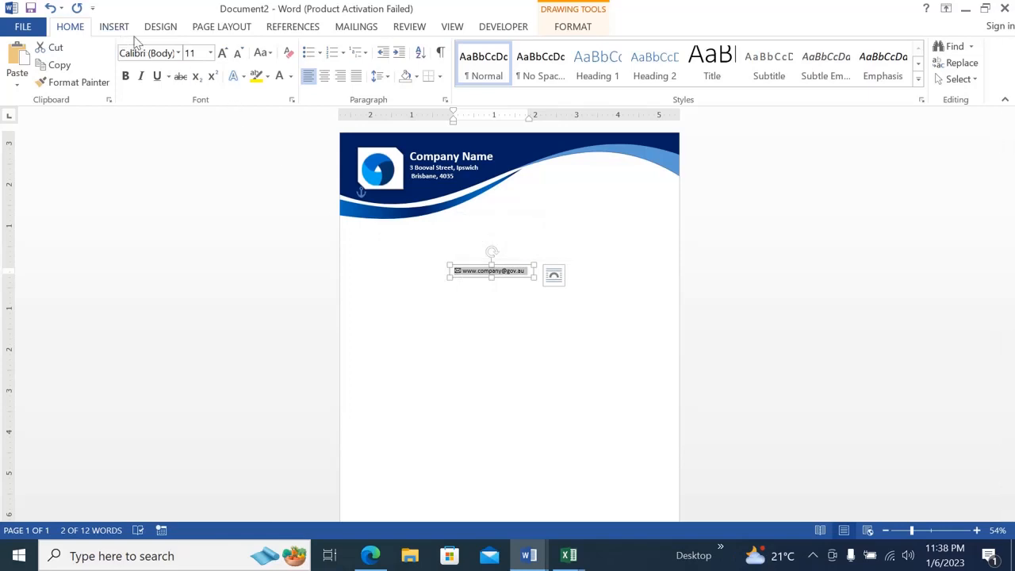
click(291, 77)
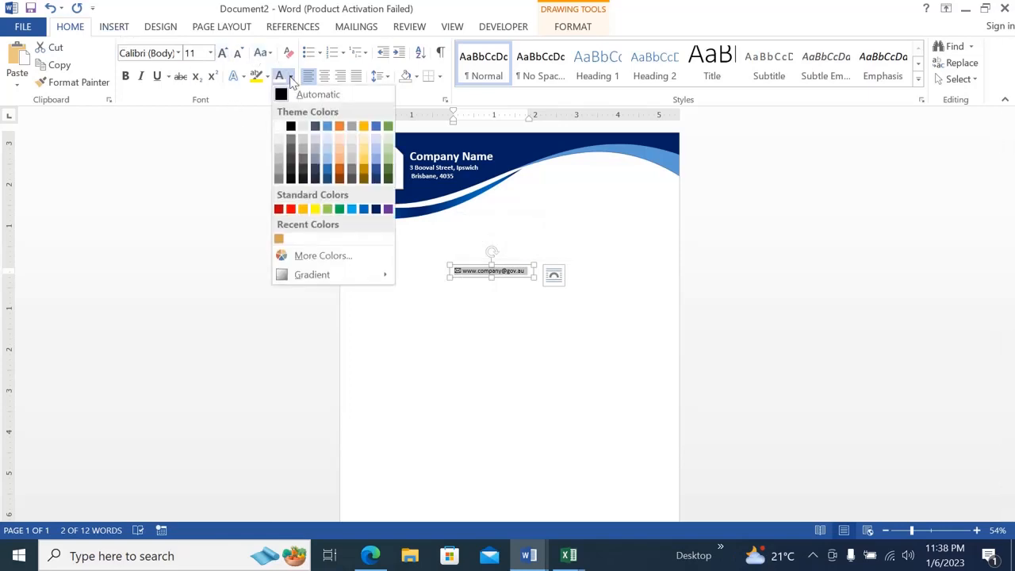
click(282, 127)
Move the phone and e-mail text boxes side by side onto the dark blue footer wave, with the e-mail on the right.
scroll(1011, 368, down, 3)
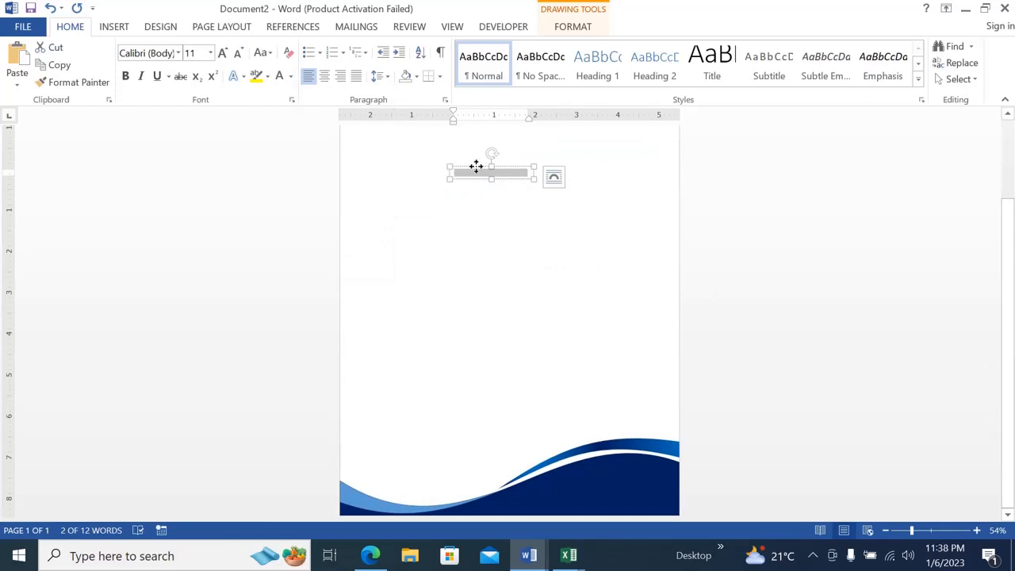
drag(476, 169, 550, 508)
Select both contact text boxes in the footer and apply Align Bottom relative to the page.
click(606, 503)
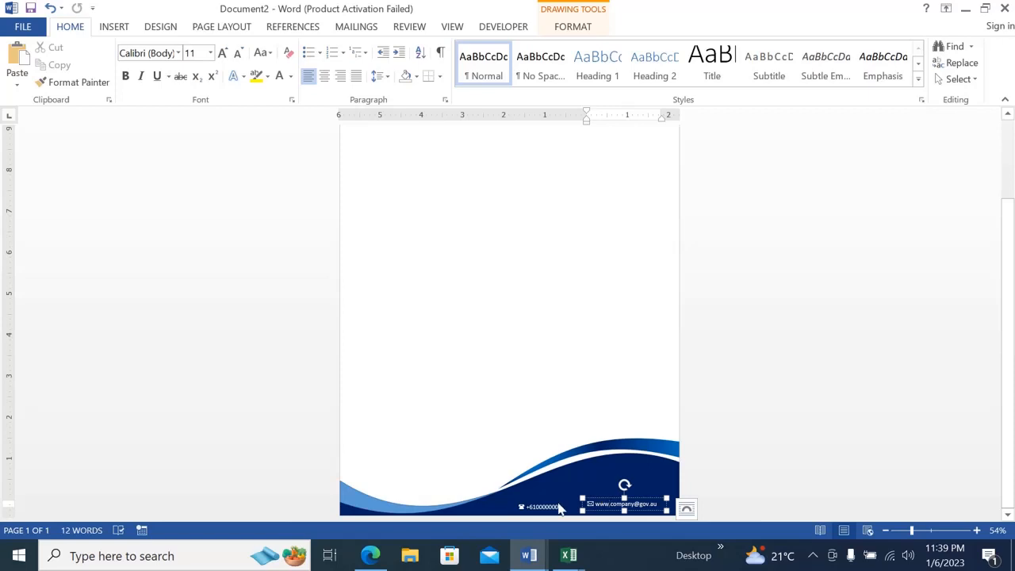
shift+click(551, 505)
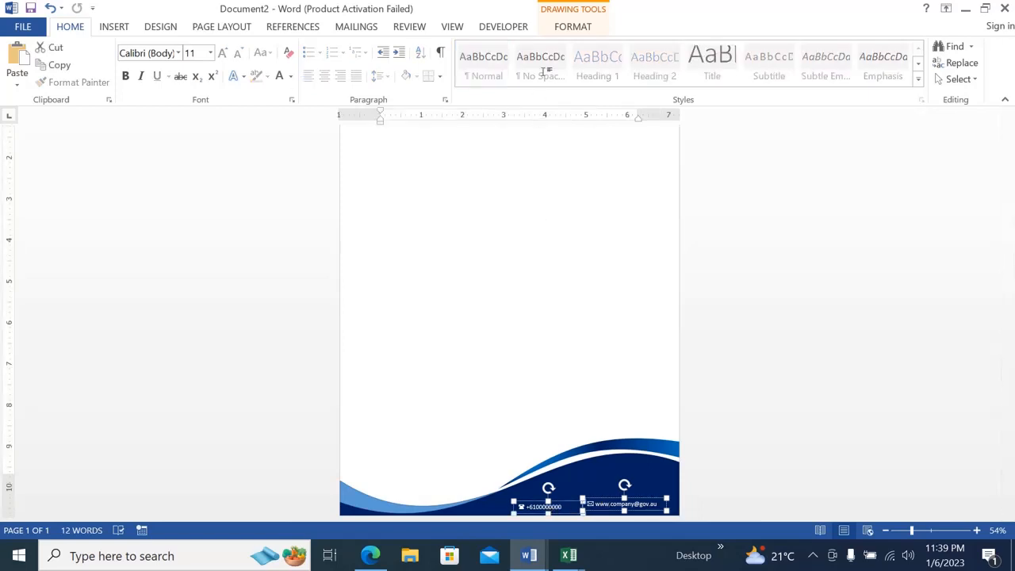
click(565, 28)
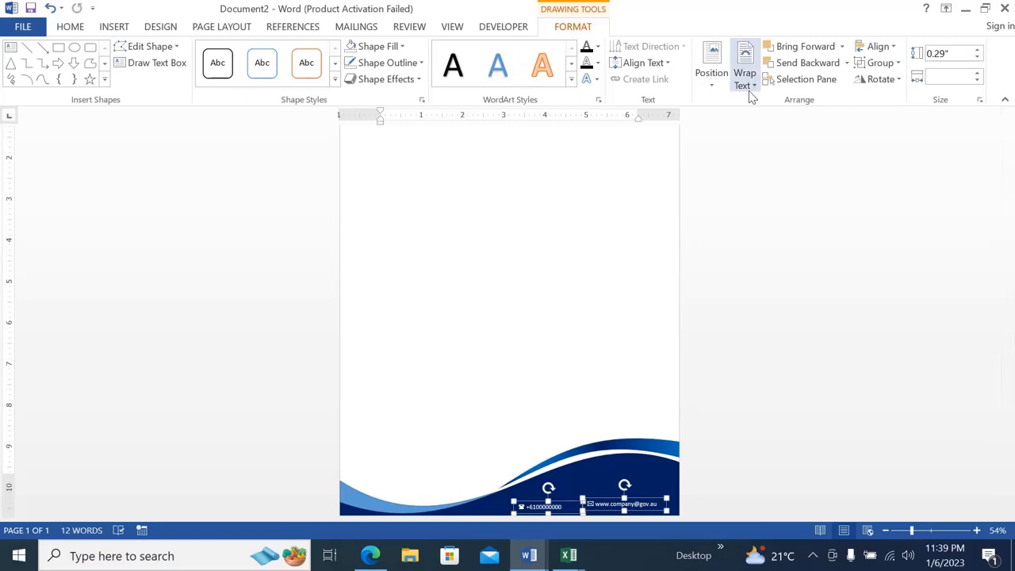
click(894, 50)
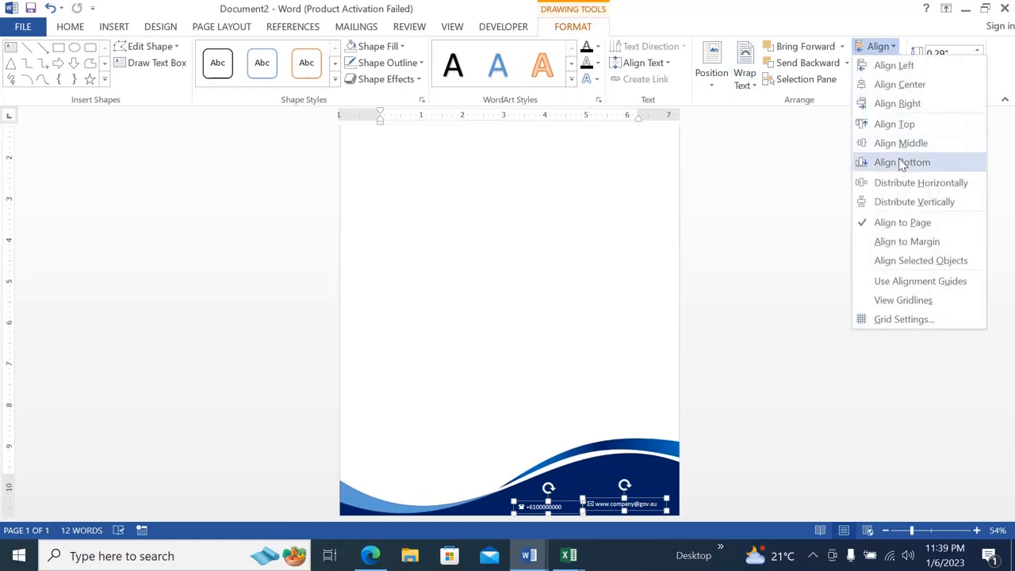
click(902, 163)
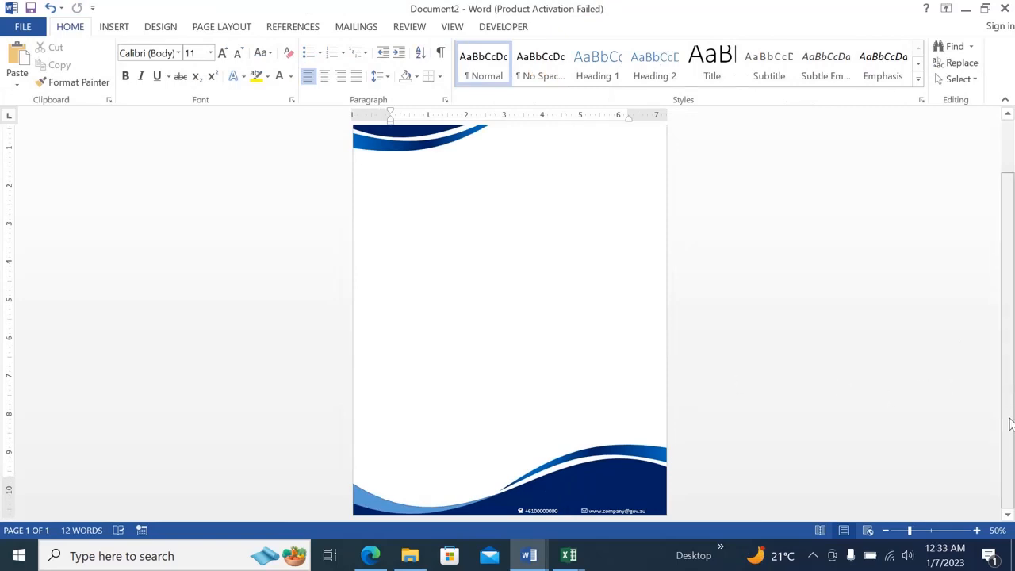
Draw a square of about 3.22" by 3.22" in the blank body area of the letterhead.
scroll(1010, 419, up, 2)
scroll(1009, 389, down, 1)
scroll(1009, 389, up, 2)
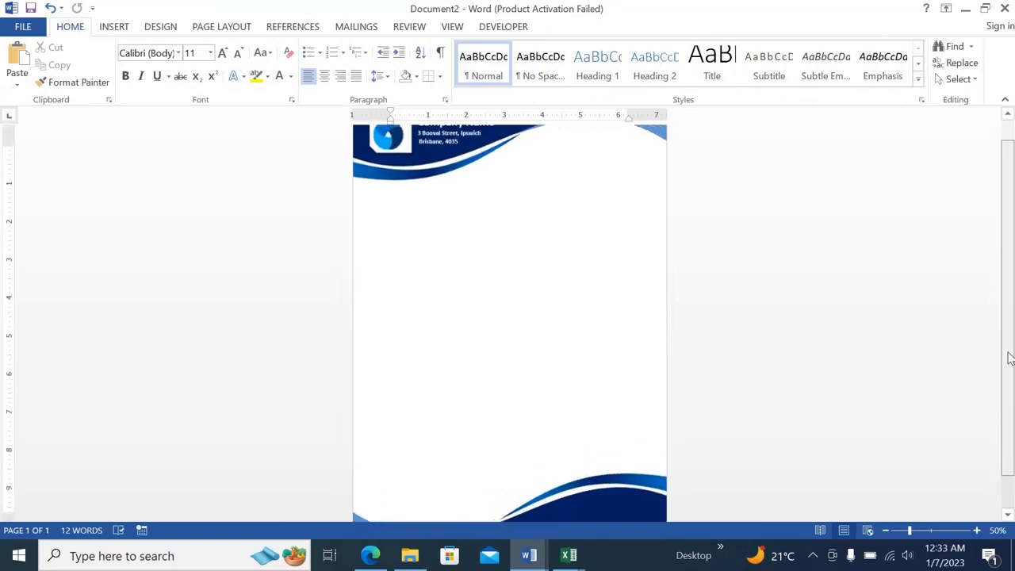
click(119, 28)
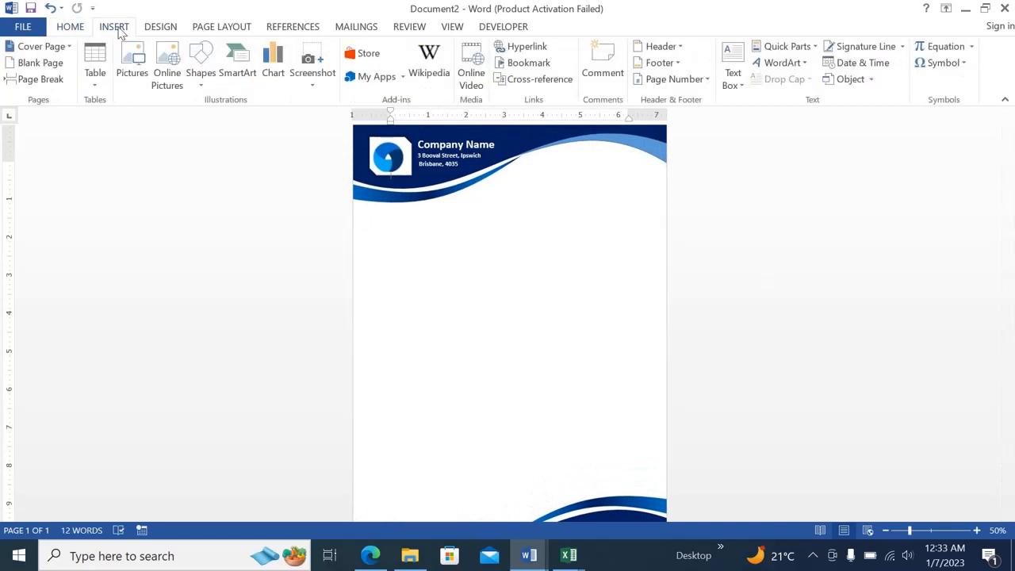
click(200, 73)
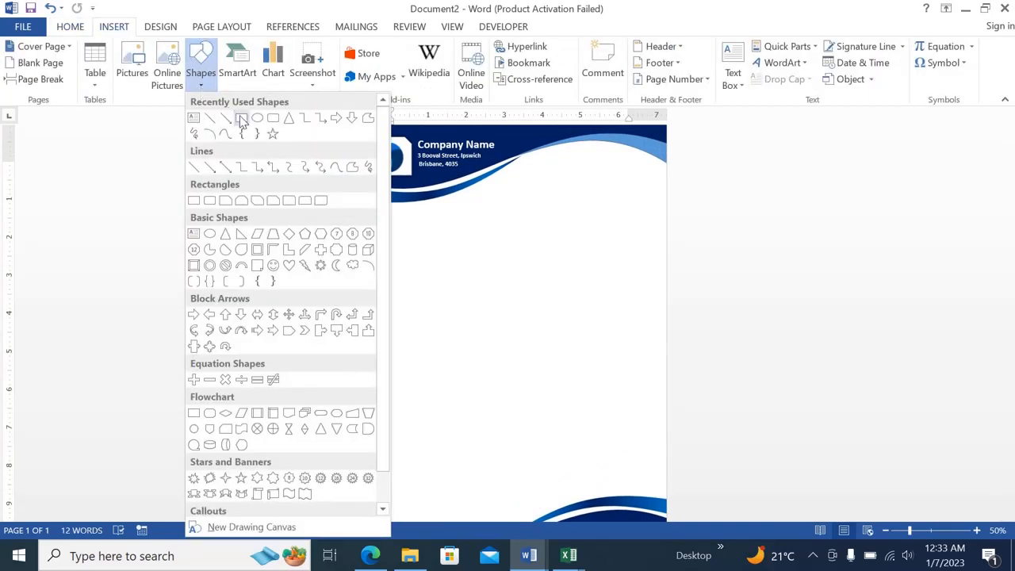
click(242, 119)
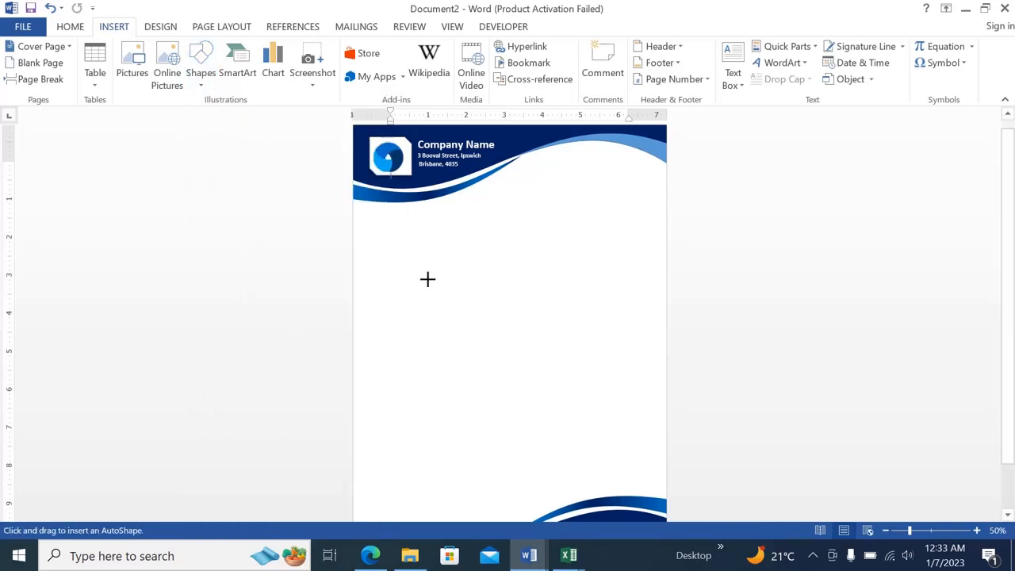
drag(428, 279, 551, 341)
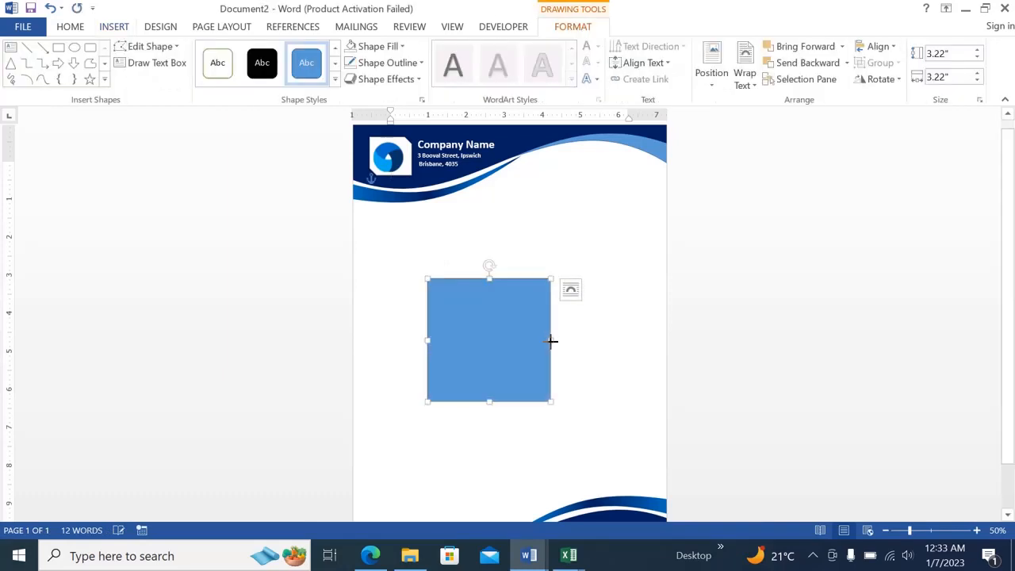
Center the blue square horizontally on the page with Align Center.
mouse_move(1013, 271)
mouse_down()
mouse_move(1013, 355)
mouse_move(1013, 291)
mouse_up()
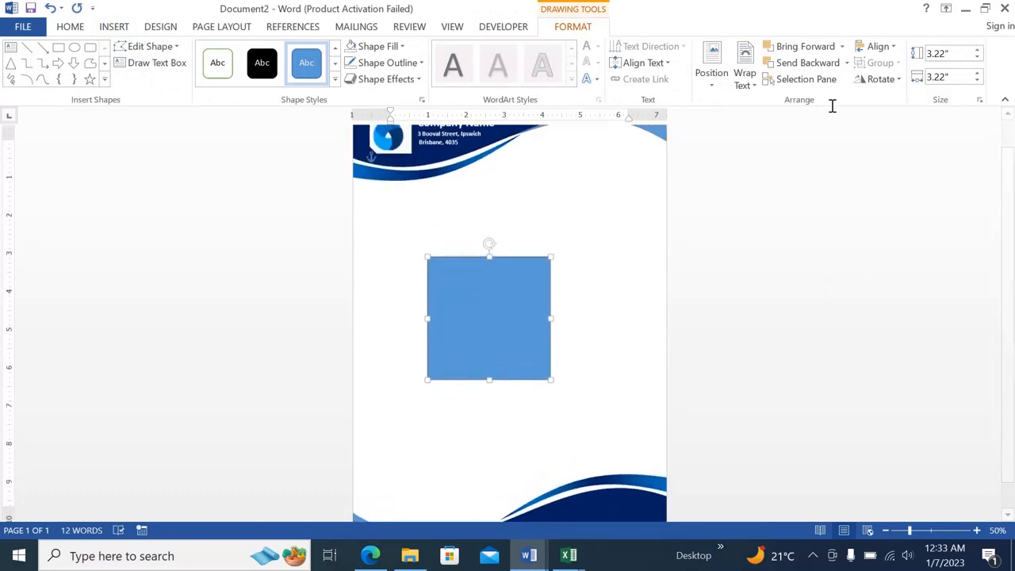
click(885, 49)
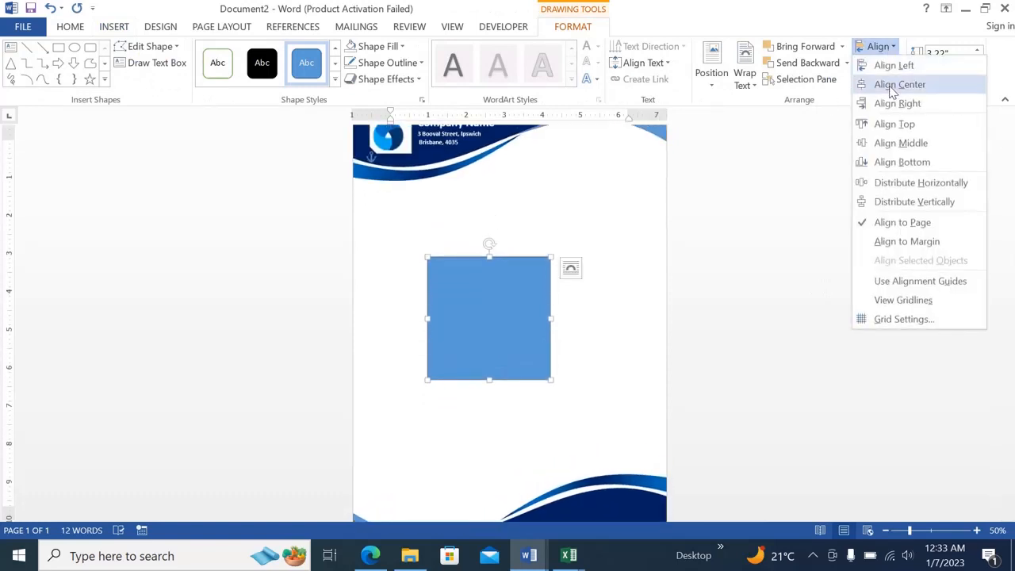
click(895, 88)
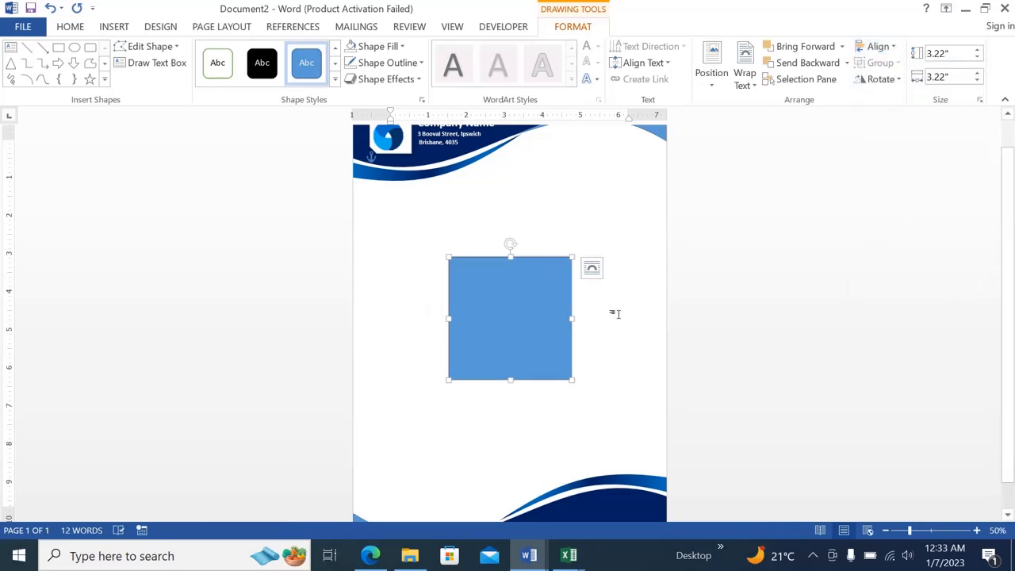
Fill the centered blue square with the logo picture file "download" from the Ms Word folder.
right_click(517, 312)
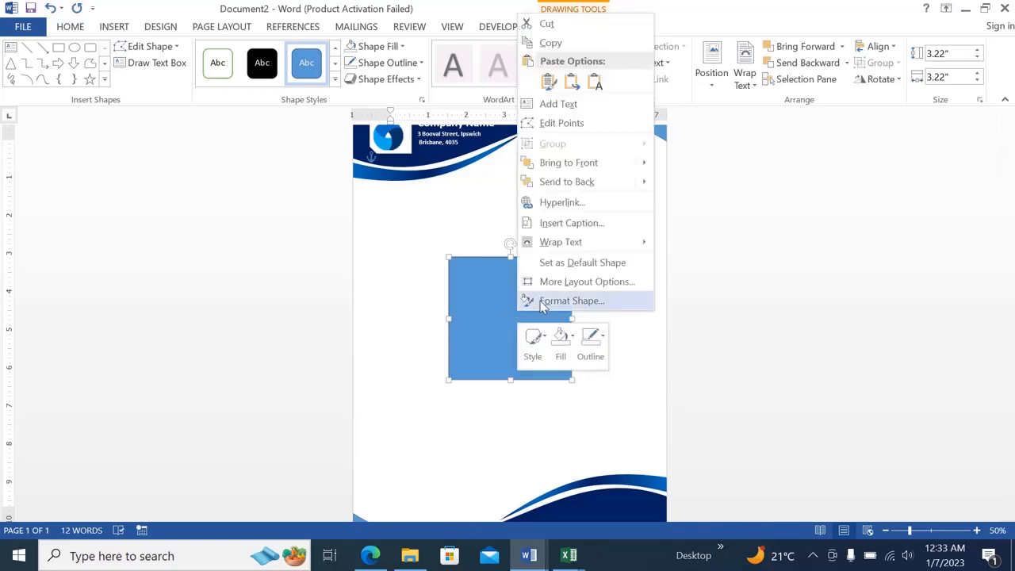
click(542, 302)
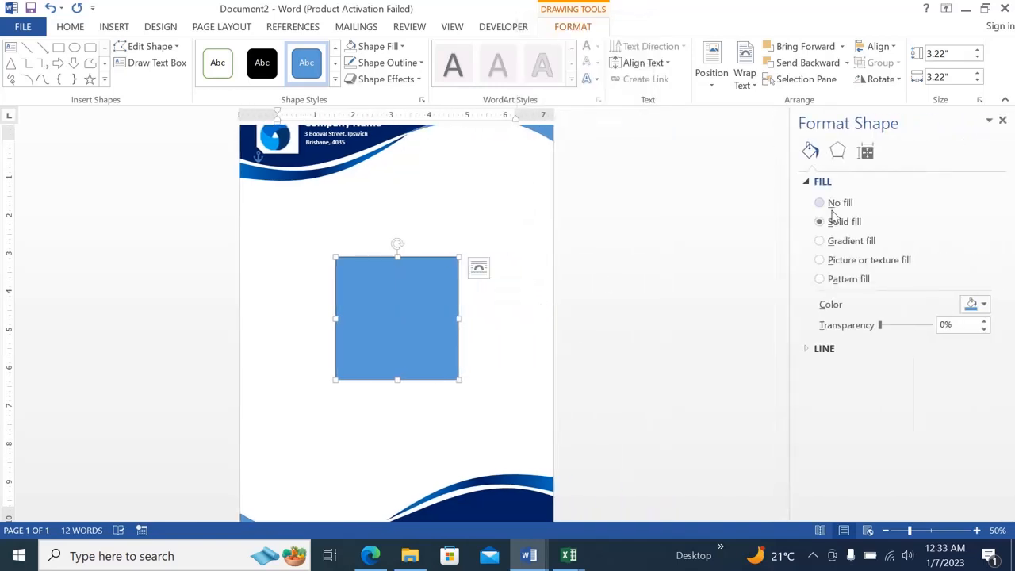
click(824, 260)
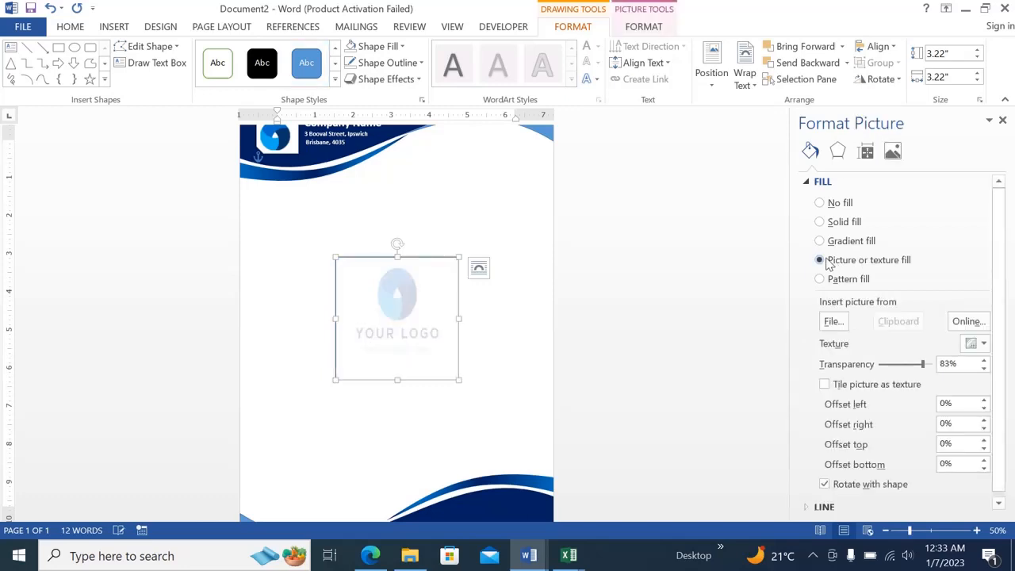
click(839, 329)
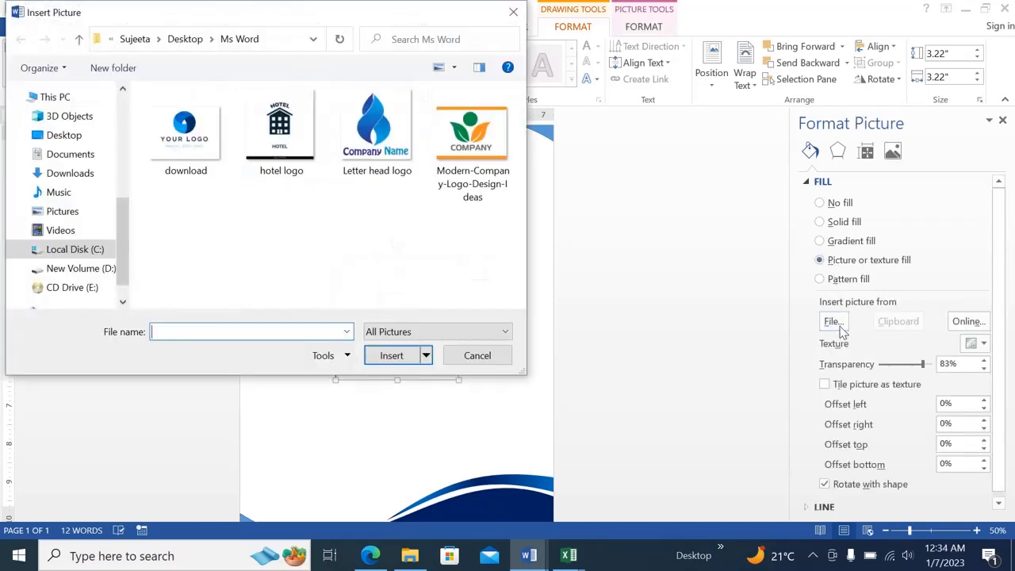
click(197, 146)
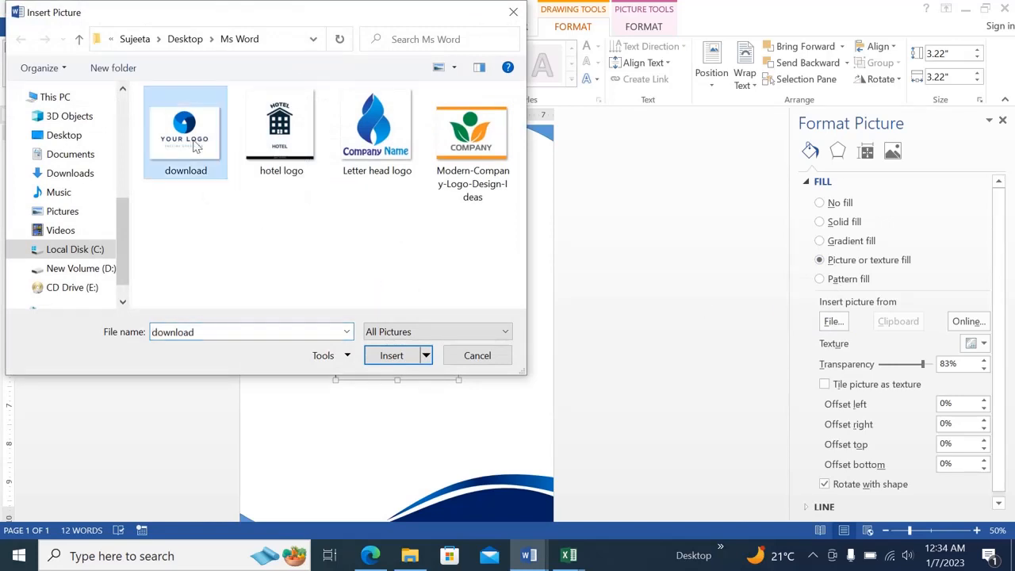
click(388, 355)
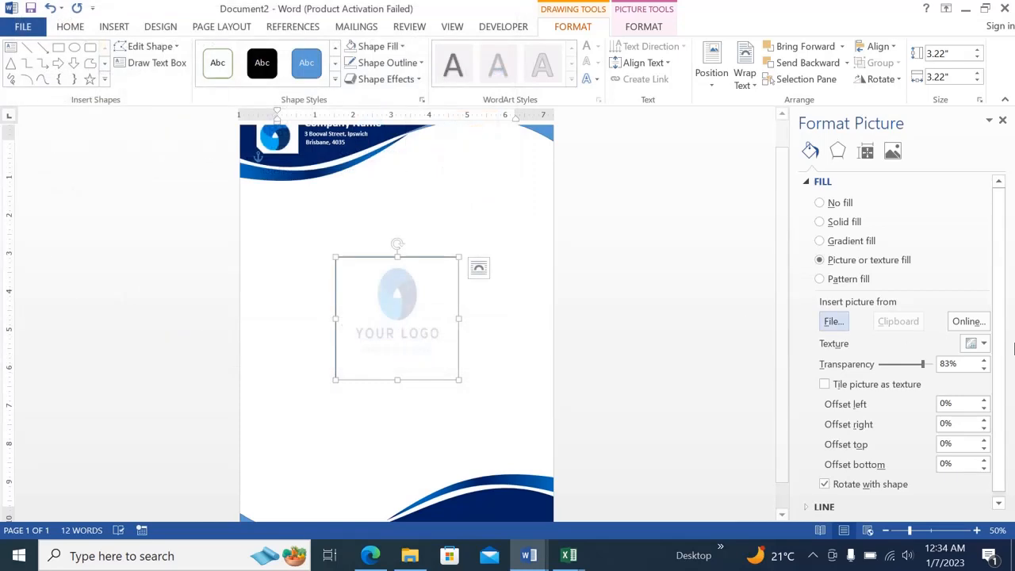
Set the logo picture fill's transparency to 71%, remove the square's outline, and close the formatting pane.
mouse_move(925, 369)
mouse_down()
mouse_move(878, 369)
mouse_move(920, 370)
mouse_up()
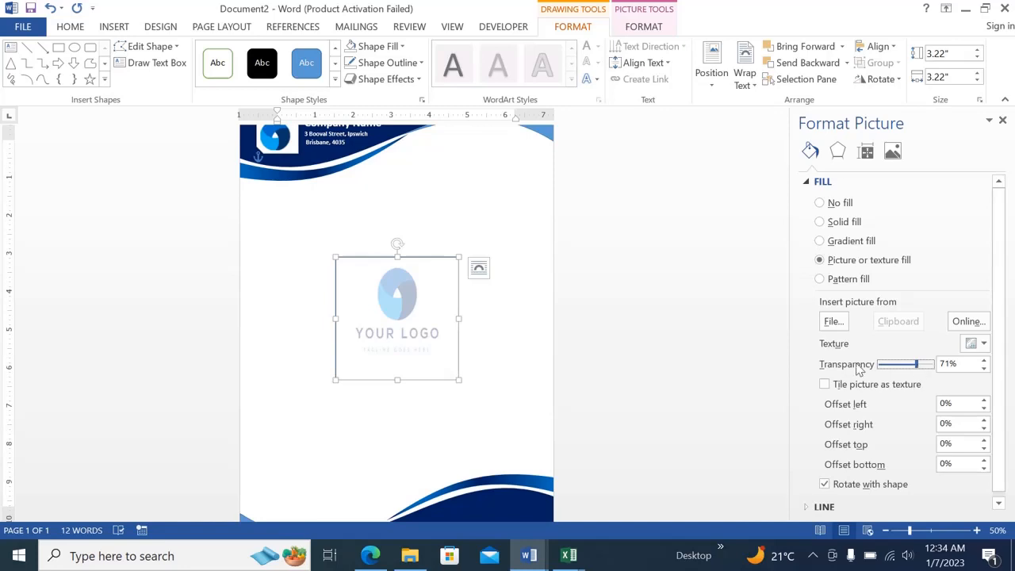
click(409, 65)
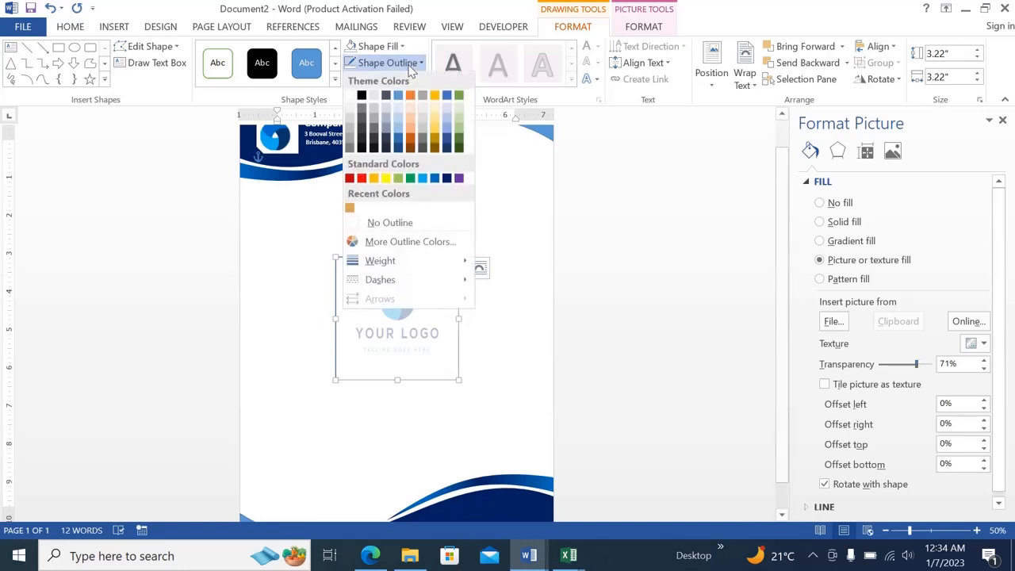
click(382, 223)
click(610, 334)
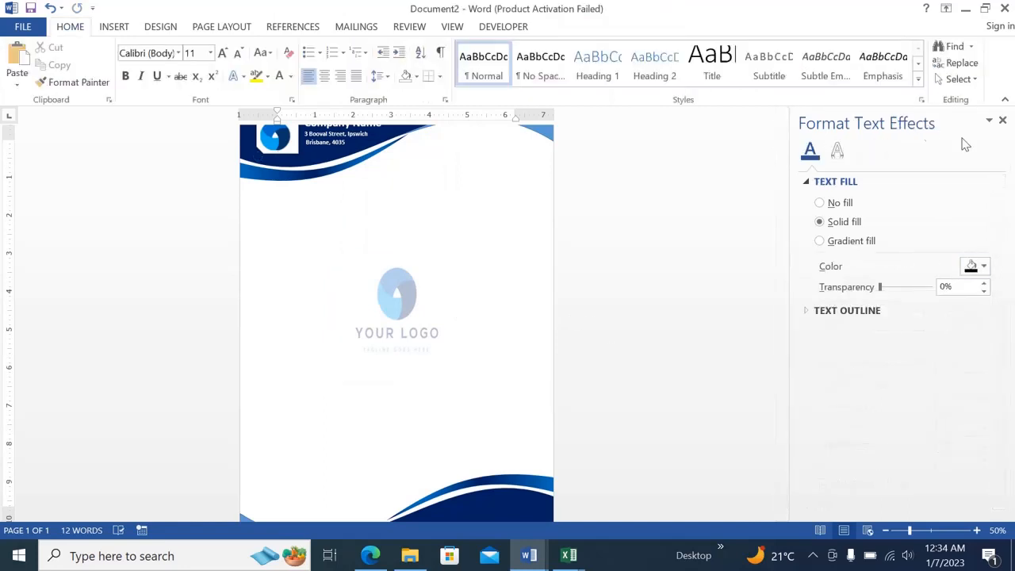
click(1003, 121)
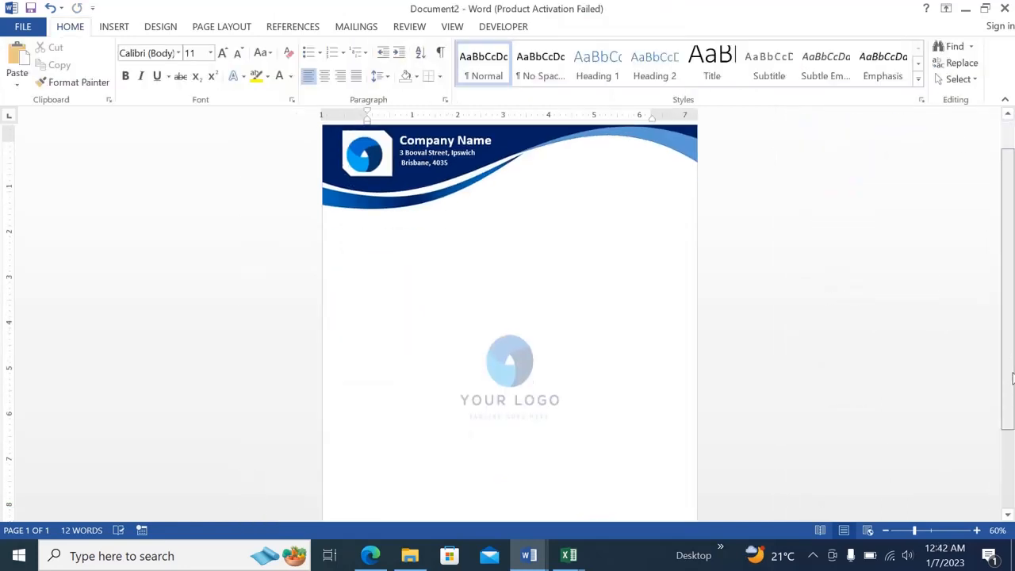
scroll(1012, 468, down, 3)
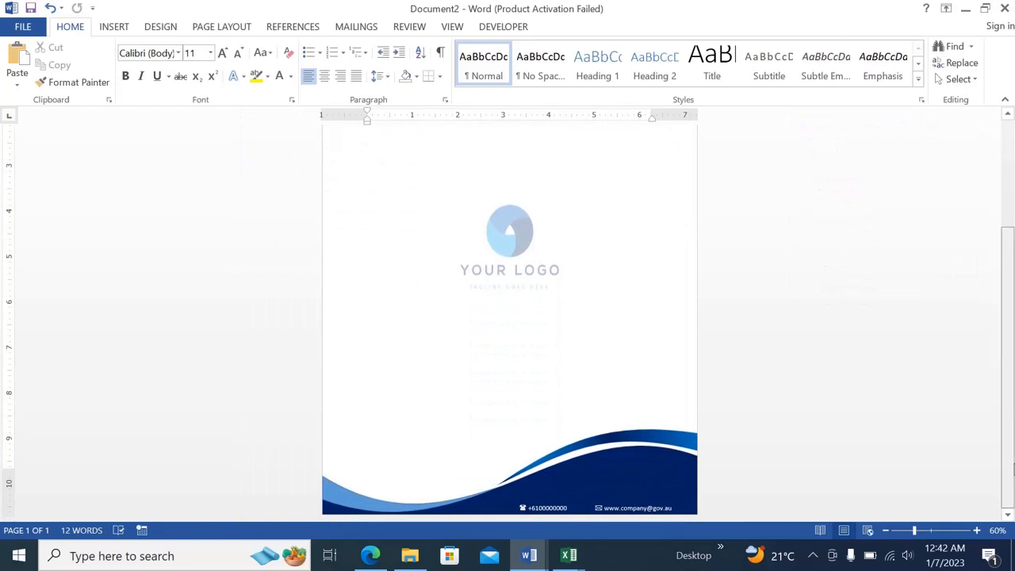
scroll(1013, 468, up, 3)
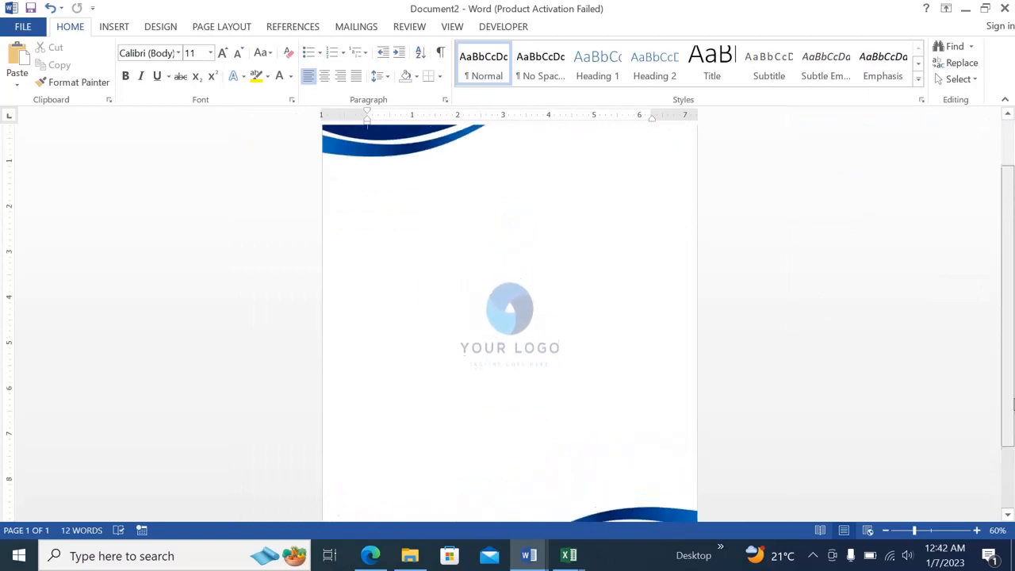